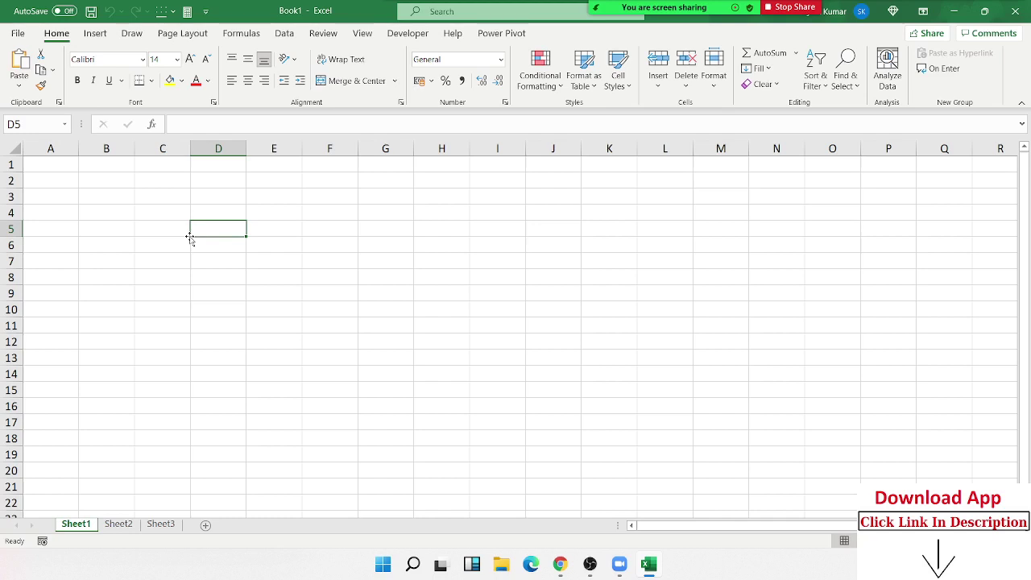
Enter VBA in cell A2
{"action": "scroll", "coordinate": [92, 282], "scroll_direction": "up", "scroll_amount": 5, "text": "ctrl"}
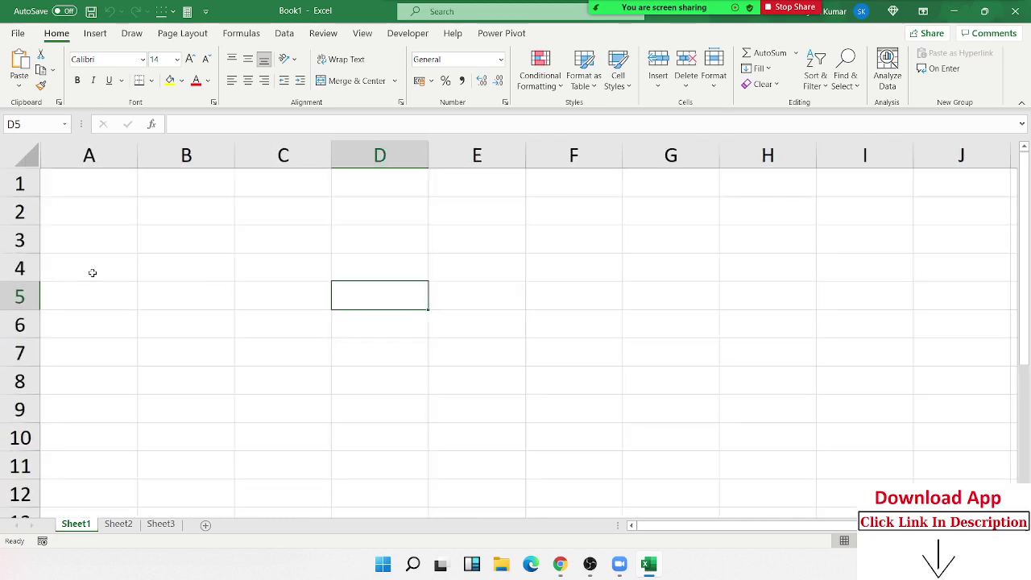
{"action": "left_click", "coordinate": [105, 208]}
{"action": "type", "text": "VBA"}
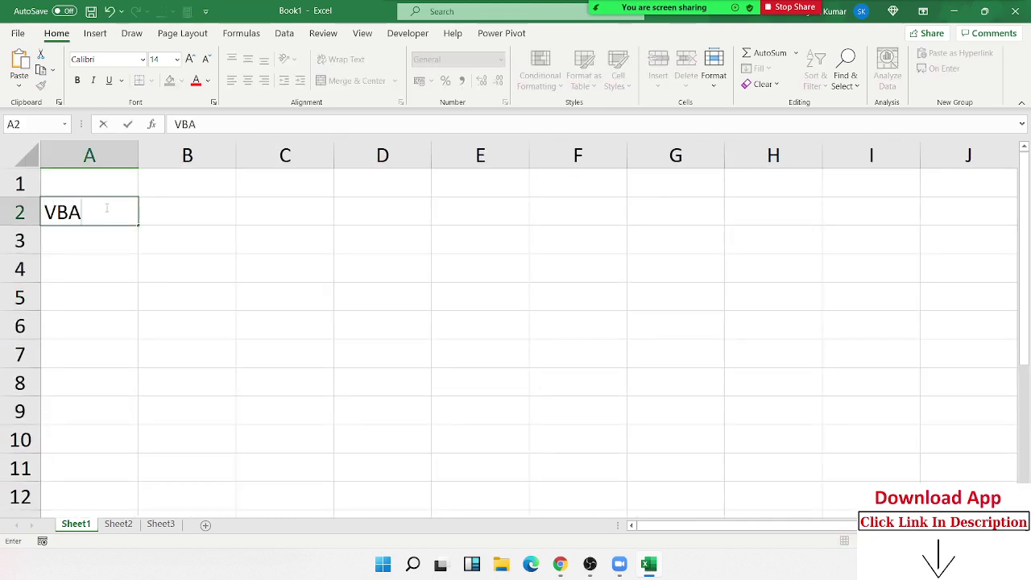
{"action": "key", "text": "Return"}
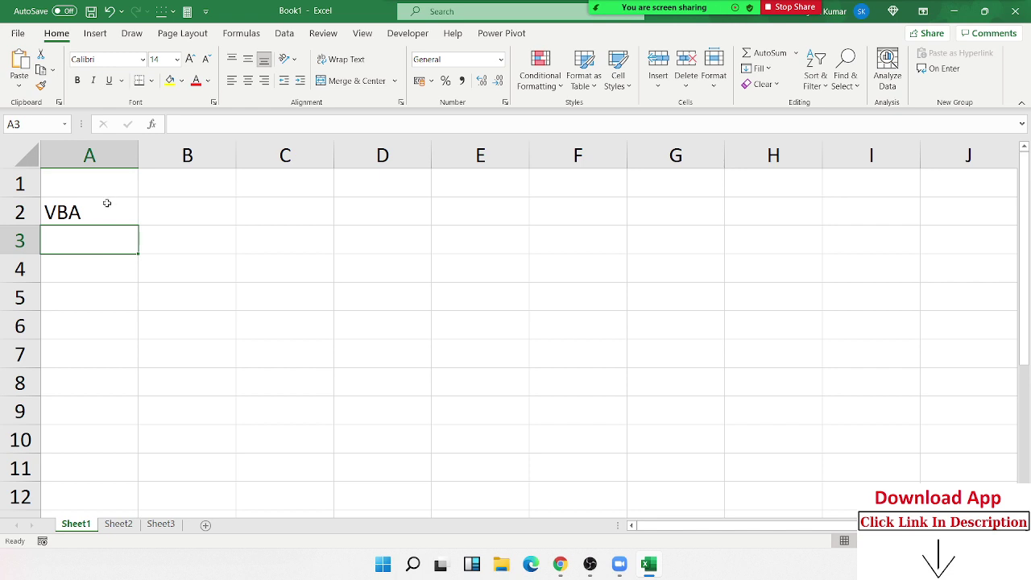
Open and close the meeting participants list, then reselect cell A2
{"action": "mouse_move", "coordinate": [589, 7]}
{"action": "left_click", "coordinate": [622, 25]}
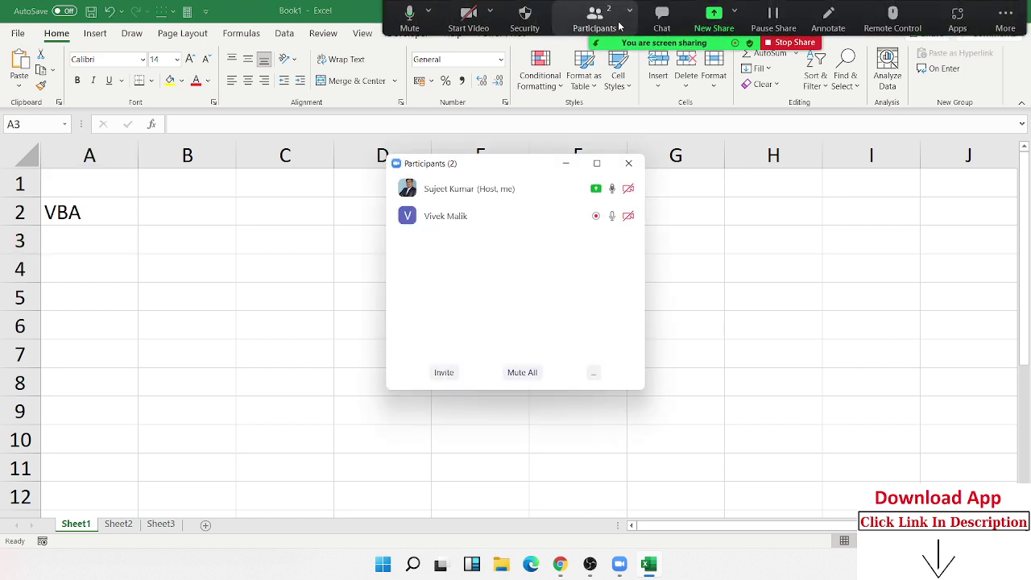
{"action": "left_click", "coordinate": [629, 167]}
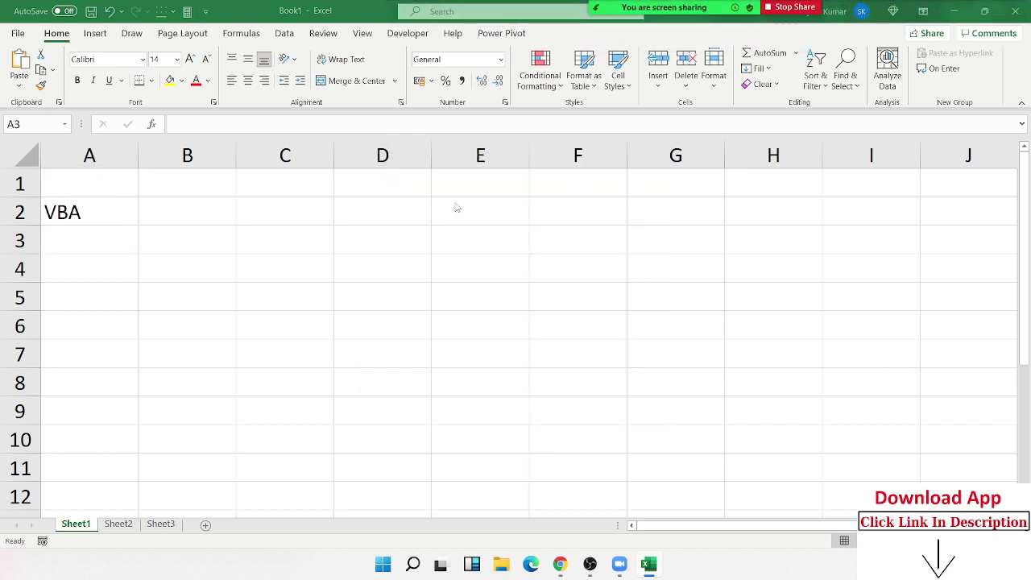
{"action": "left_click", "coordinate": [114, 216]}
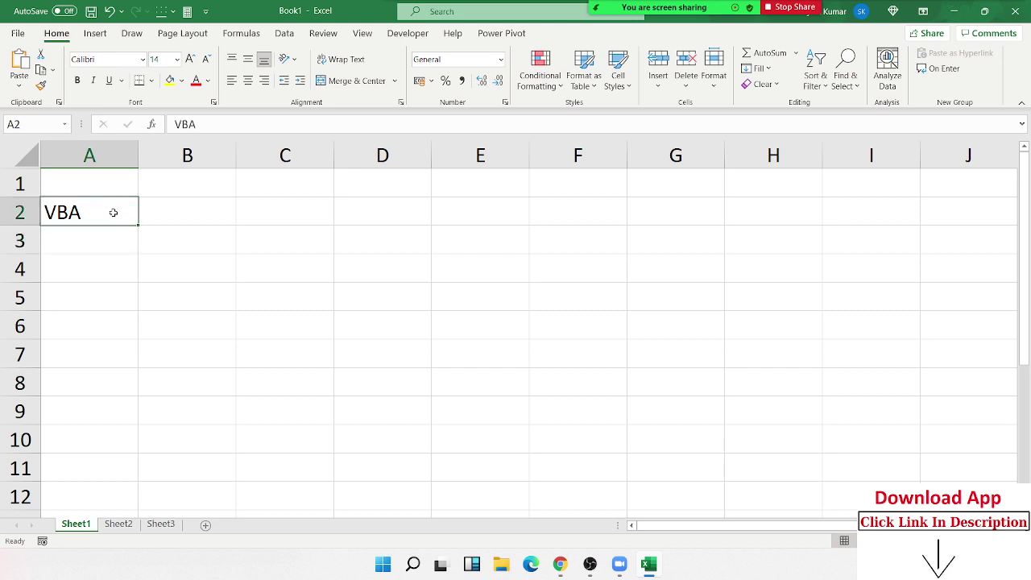
Enter Vb6 in A3 and VBS in A4, fixing the mistyped A4 entry
{"action": "left_click", "coordinate": [108, 239]}
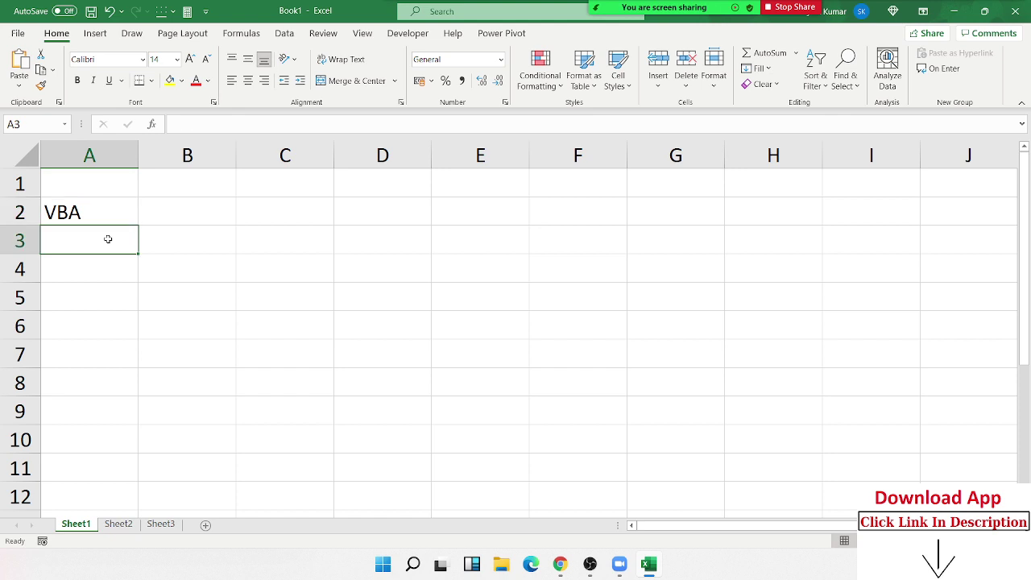
{"action": "type", "text": "Vb6"}
{"action": "key", "text": "Return"}
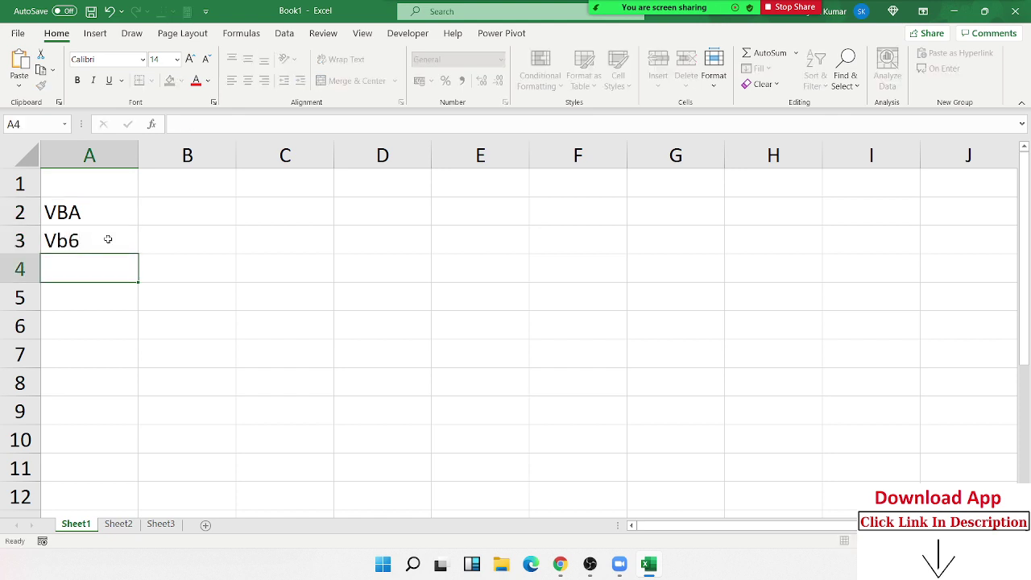
{"action": "type", "text": "Vb6"}
{"action": "key", "text": "BackSpace"}
{"action": "key", "text": "BackSpace"}
{"action": "type", "text": "VB"}
{"action": "key", "text": "BackSpace"}
{"action": "key", "text": "BackSpace"}
{"action": "key", "text": "BackSpace"}
{"action": "type", "text": "VBS"}
{"action": "key", "text": "Return"}
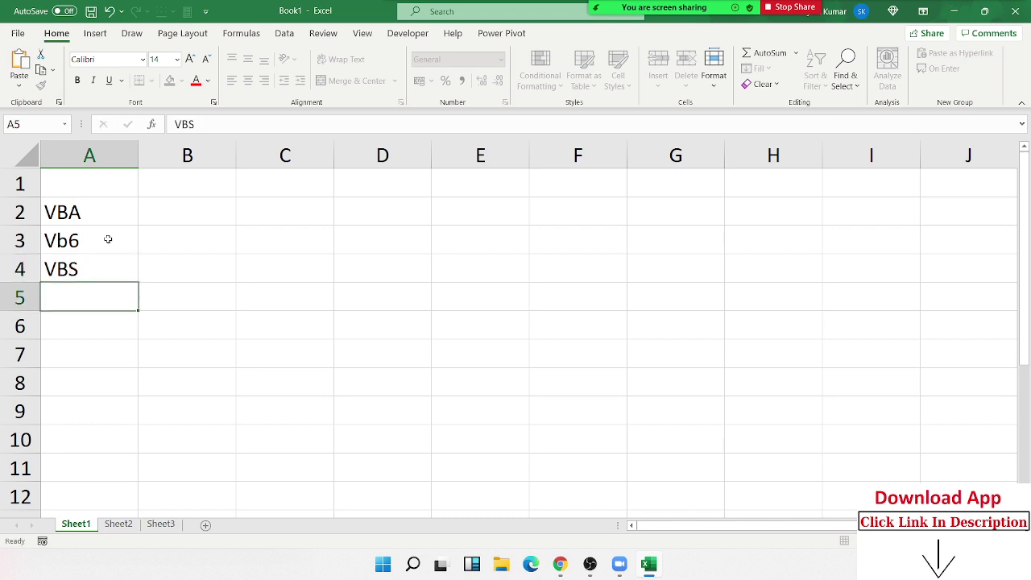
Select the Vb6 and VBS cells, A3:A4
{"action": "key", "text": "Up"}
{"action": "left_click", "coordinate": [108, 240]}
{"action": "key", "text": "shift+Down"}
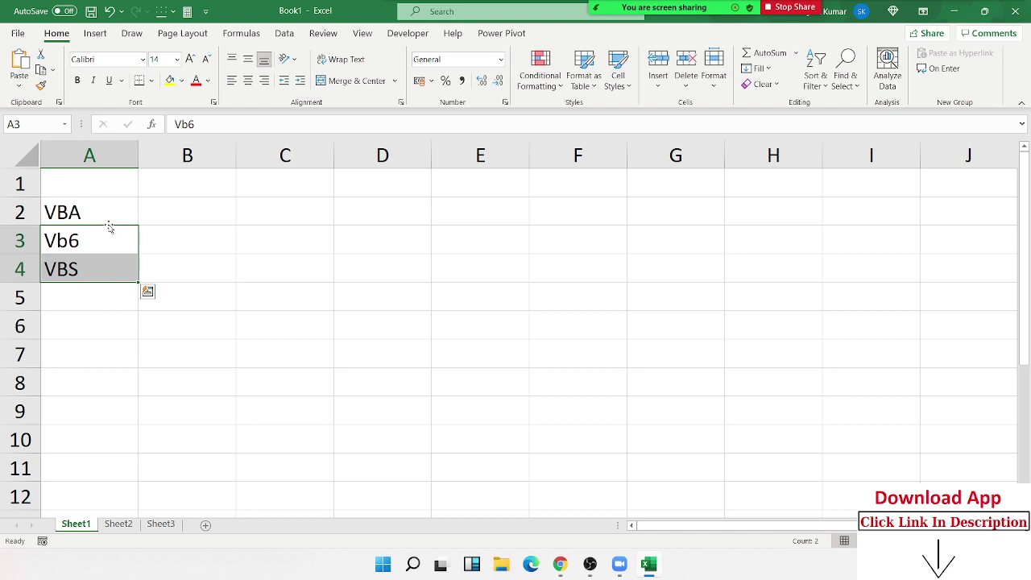
Delete Vb6 and VBS from cells A3:A4
{"action": "key", "text": "Delete"}
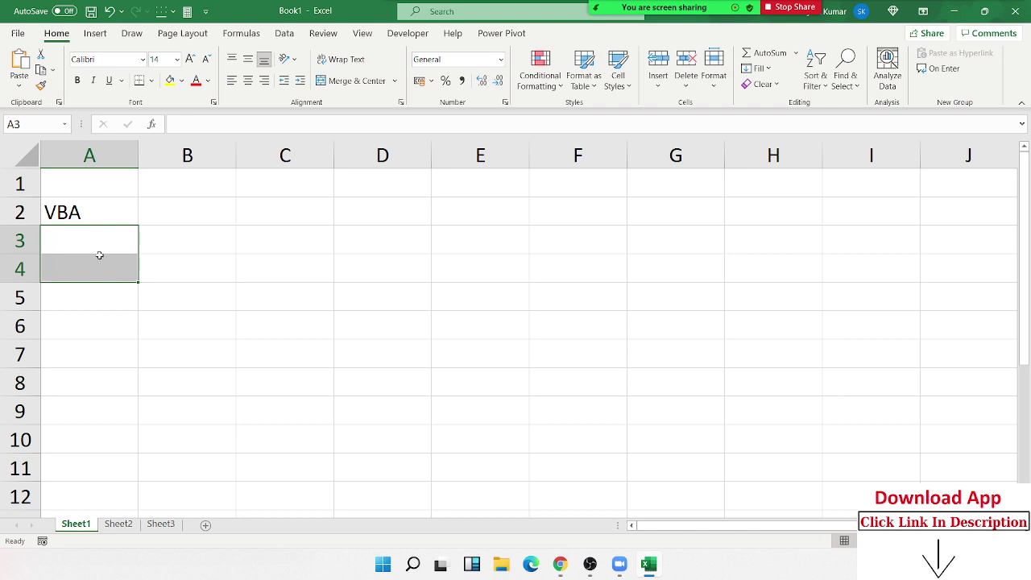
{"action": "key", "text": "Up"}
{"action": "key", "text": "Right"}
{"action": "key", "text": "Down"}
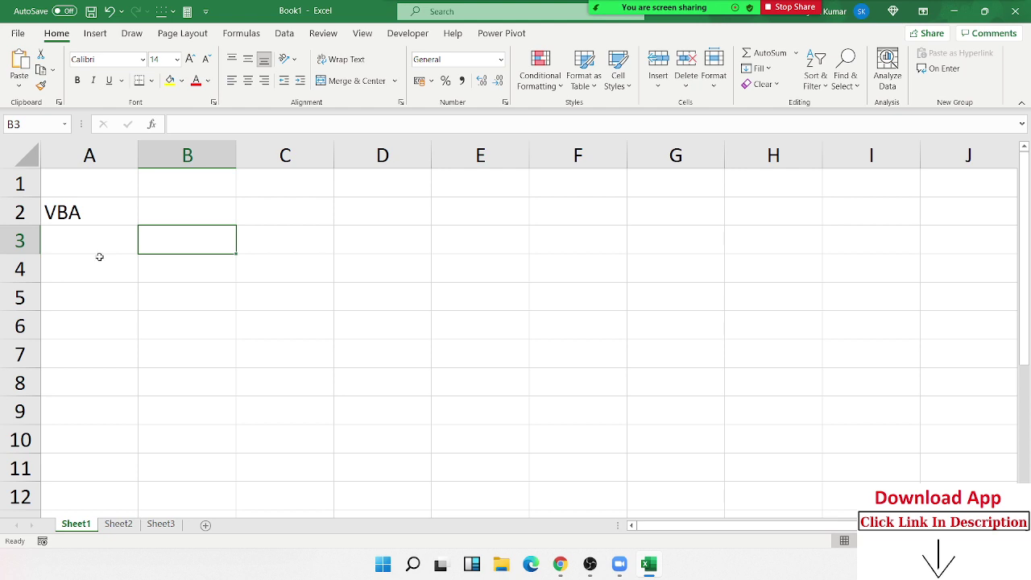
Enter Macros in cell B3
{"action": "key", "text": "Left"}
{"action": "key", "text": "Up"}
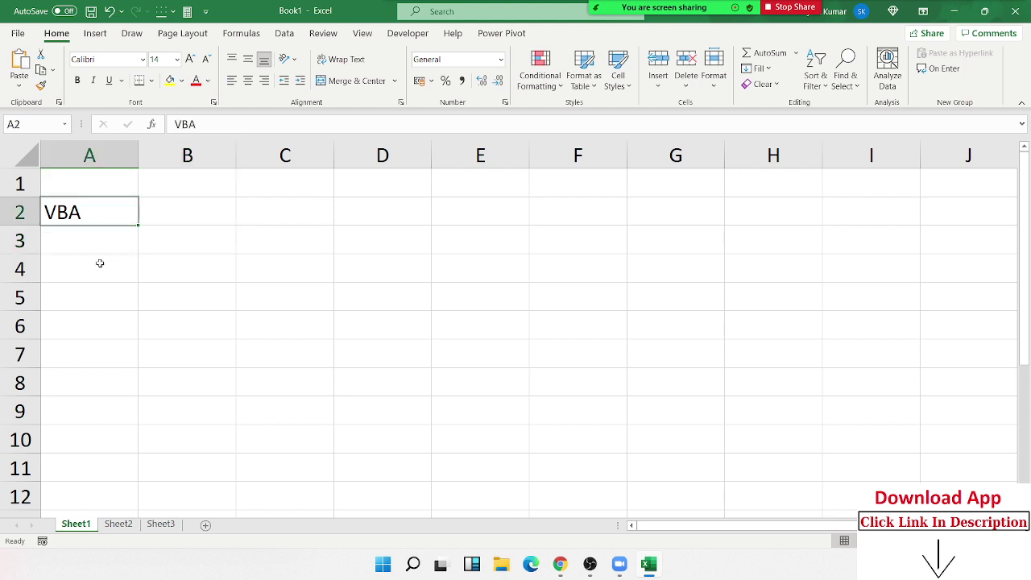
{"action": "key", "text": "Right"}
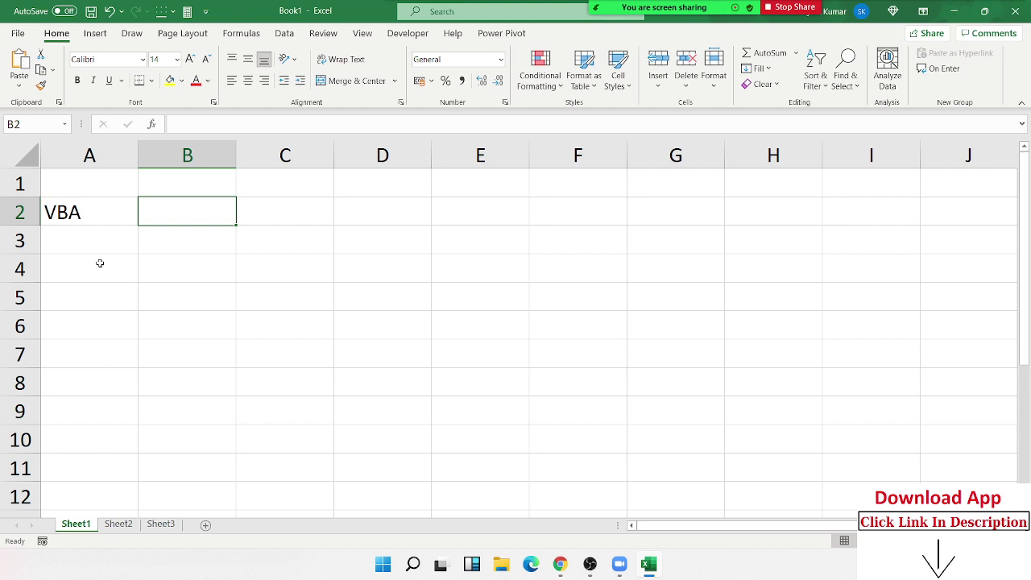
{"action": "key", "text": "Down"}
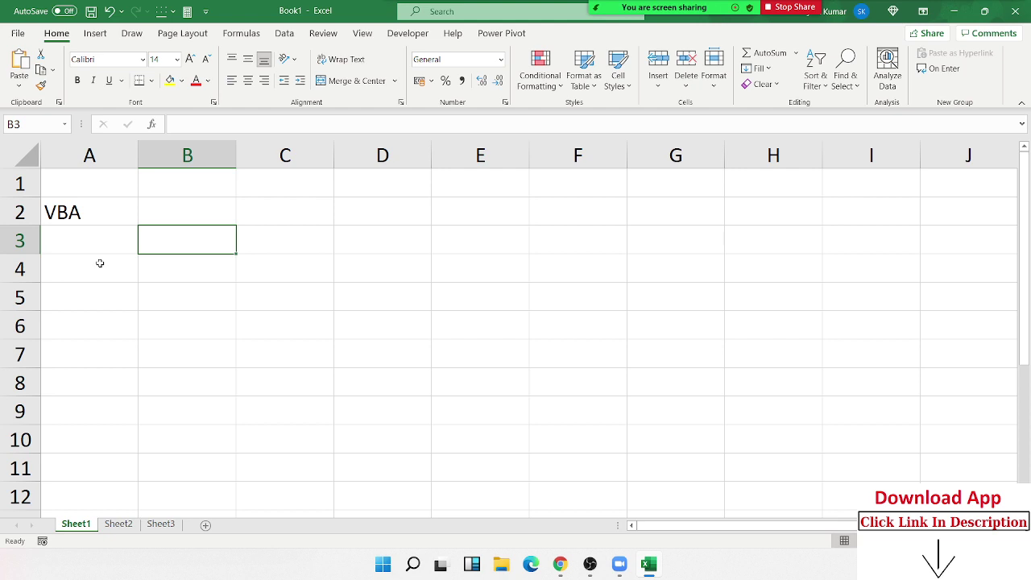
{"action": "type", "text": "M"}
{"action": "type", "text": "acros"}
{"action": "key", "text": "Return"}
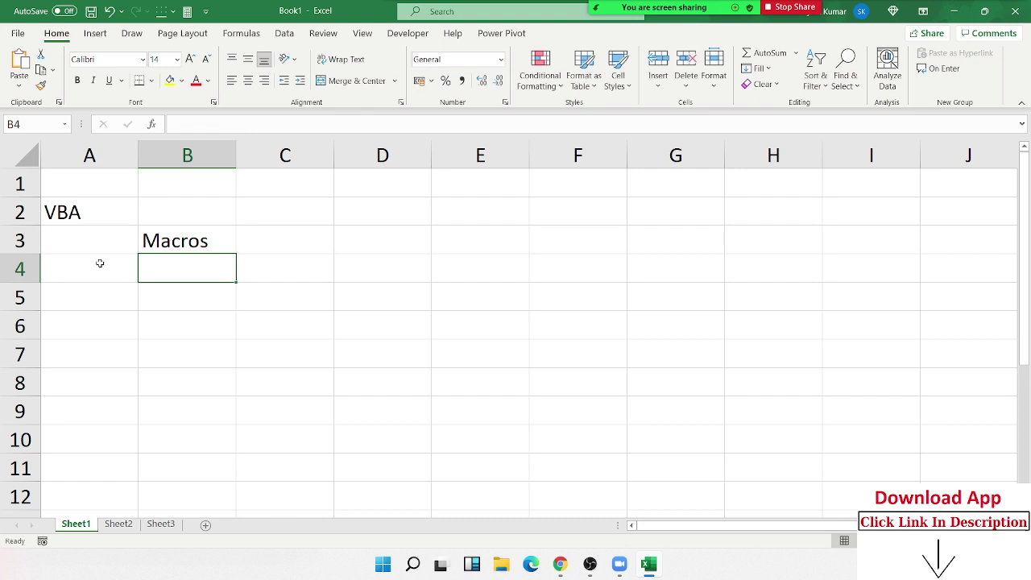
{"action": "key", "text": "Up"}
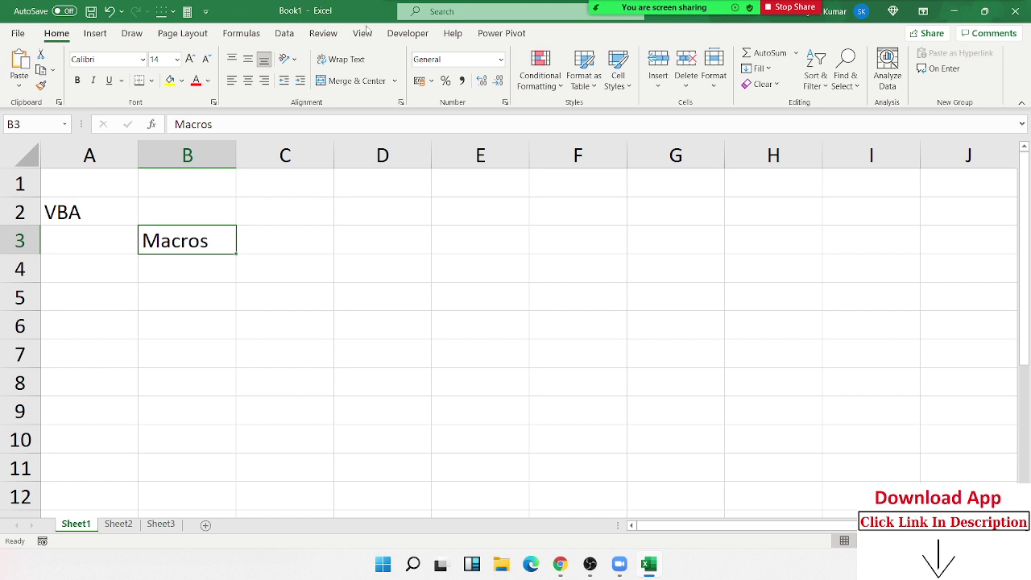
Open the View ribbon's Macros list and close it again
{"action": "left_click", "coordinate": [362, 33]}
{"action": "left_click", "coordinate": [857, 84]}
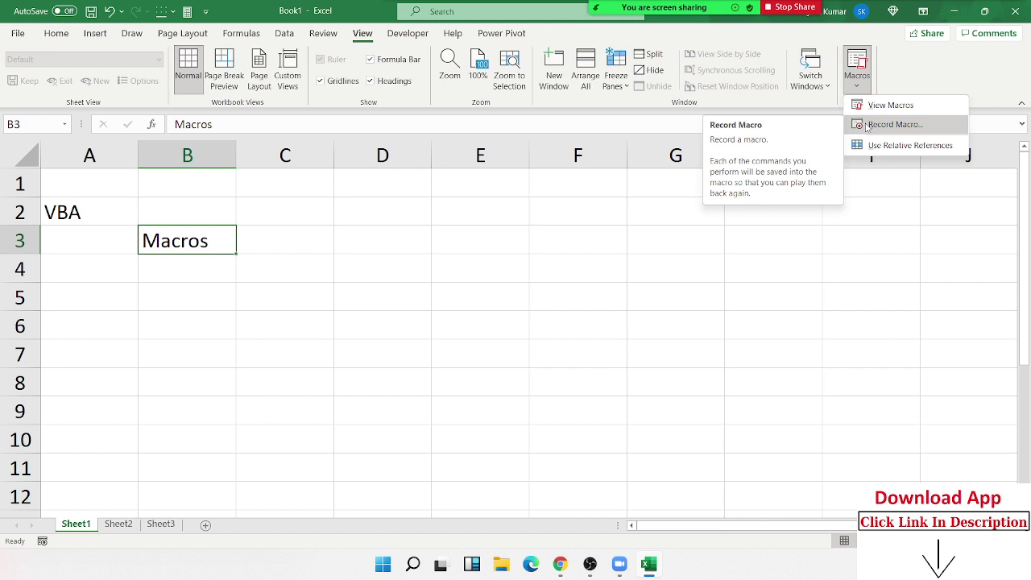
{"action": "left_click", "coordinate": [330, 277]}
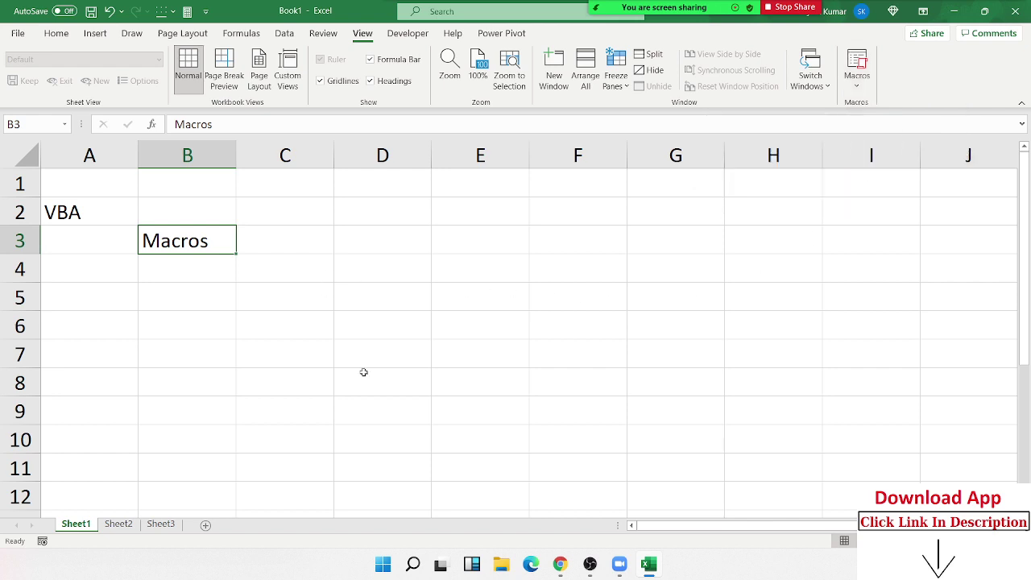
{"action": "left_click", "coordinate": [441, 375]}
Enter Name in F1, clear it again, and switch to the Developer ribbon
{"action": "left_click", "coordinate": [576, 183]}
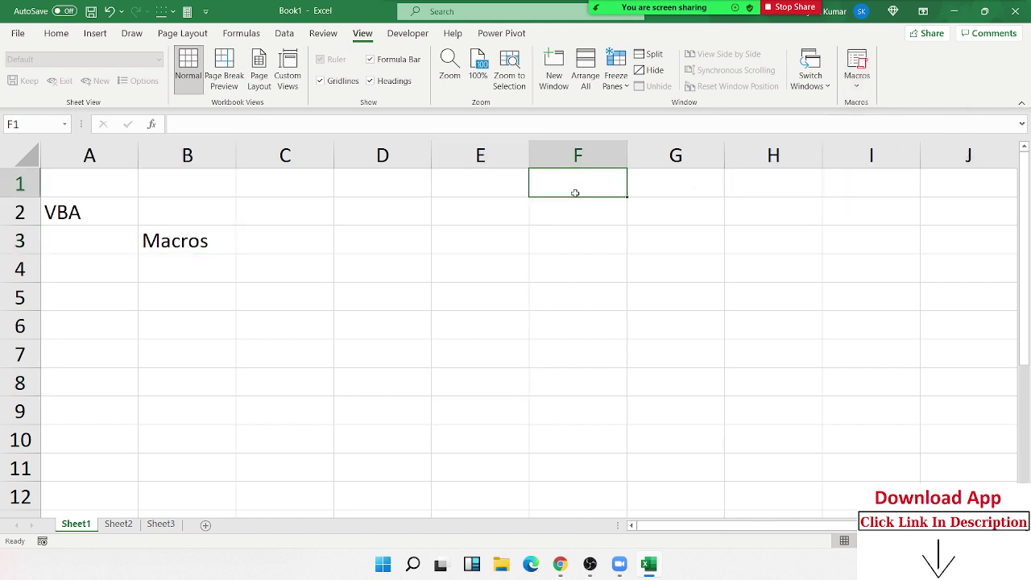
{"action": "type", "text": "Name"}
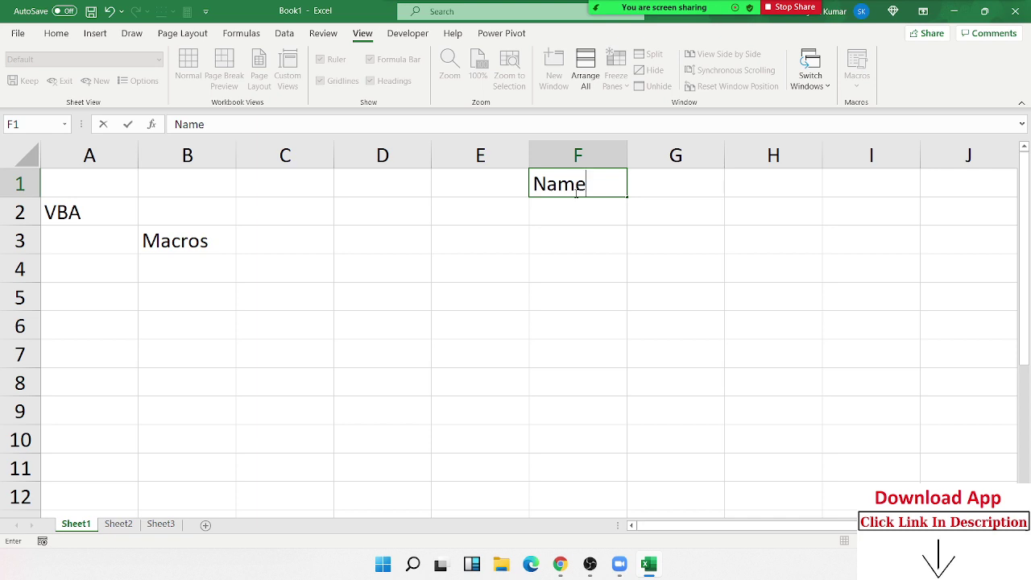
{"action": "key", "text": "Return"}
{"action": "left_click", "coordinate": [576, 187]}
{"action": "key", "text": "Delete"}
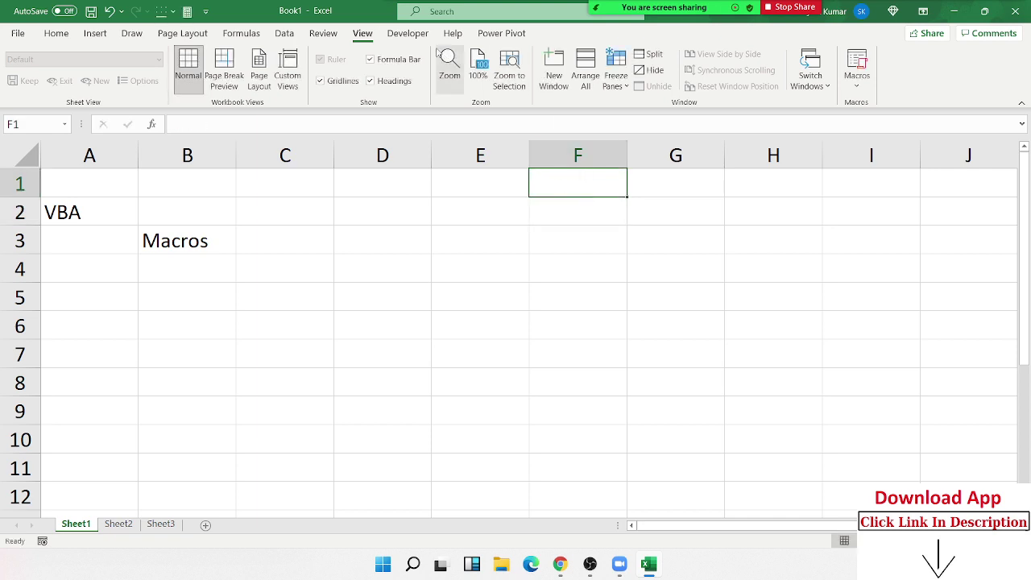
{"action": "left_click", "coordinate": [408, 33]}
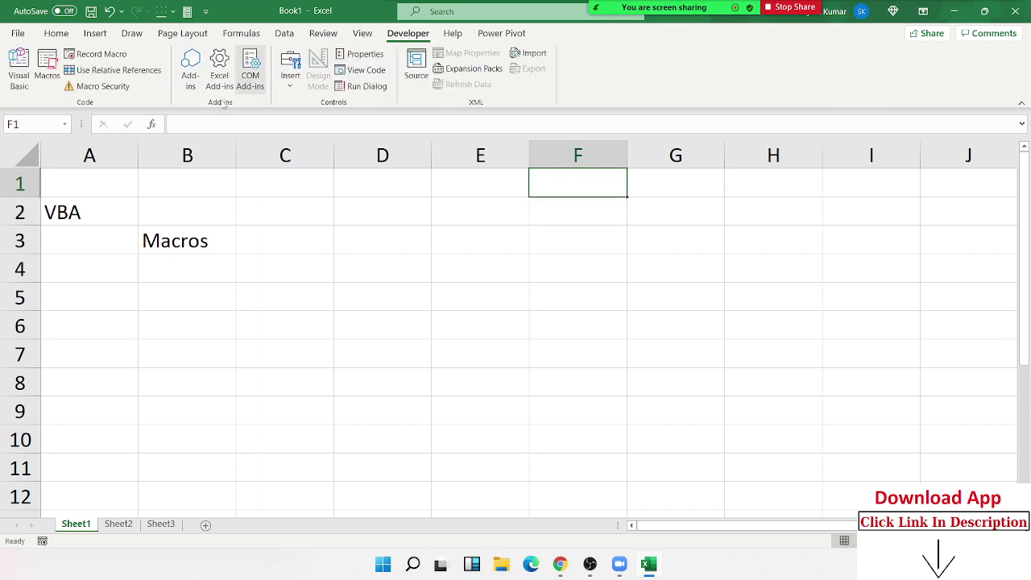
Open the Visual Basic editor maximized and insert a new code module
{"action": "left_click", "coordinate": [10, 85]}
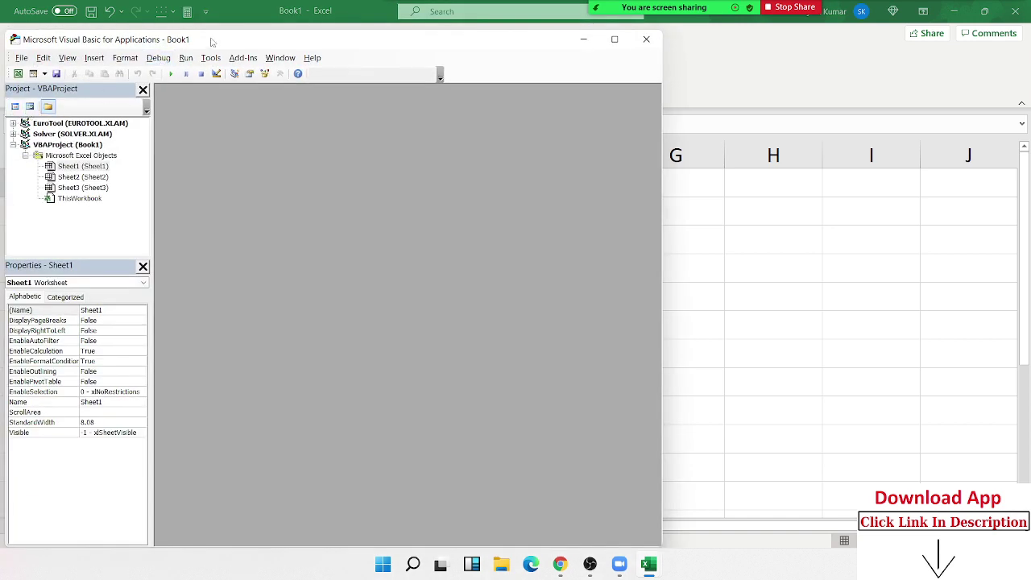
{"action": "double_click", "coordinate": [212, 41]}
{"action": "left_click", "coordinate": [89, 23]}
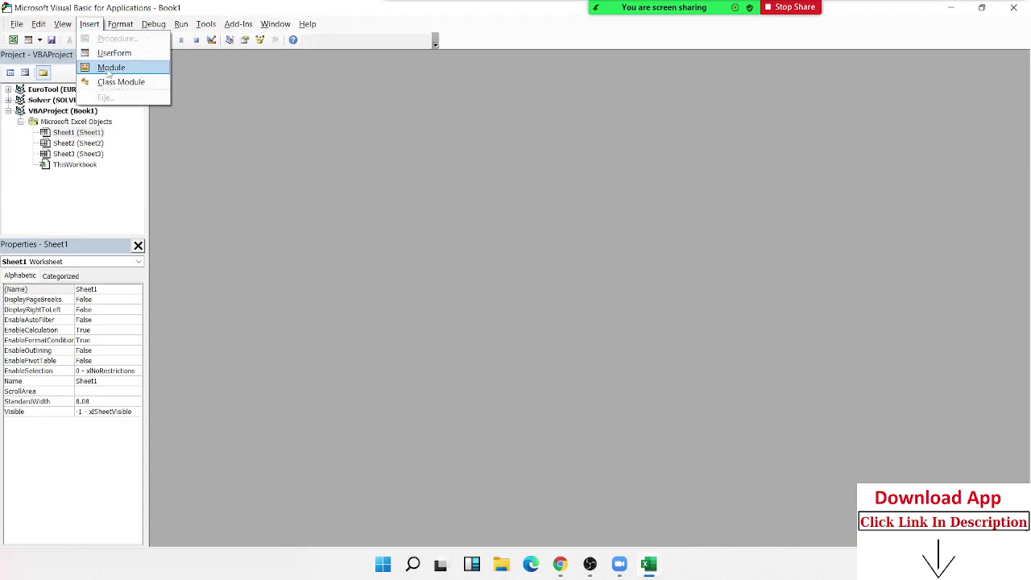
{"action": "left_click", "coordinate": [111, 68]}
Write macro Sub rr() containing Range("F1").Value = "Name"
{"action": "type", "text": "S"}
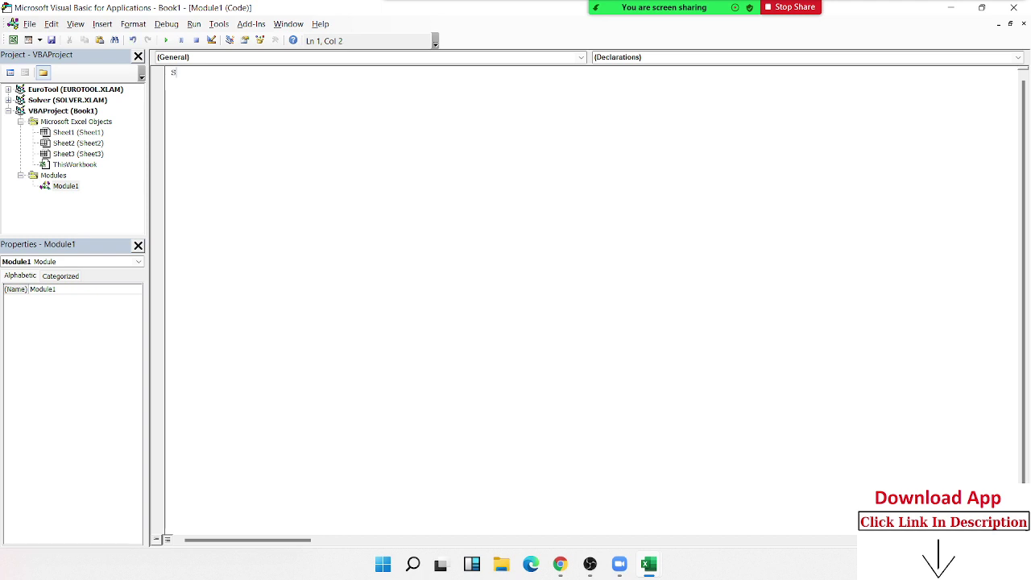
{"action": "type", "text": "ub rr"}
{"action": "type", "text": "()"}
{"action": "key", "text": "Return"}
{"action": "key", "text": "Return"}
{"action": "type", "text": "r"}
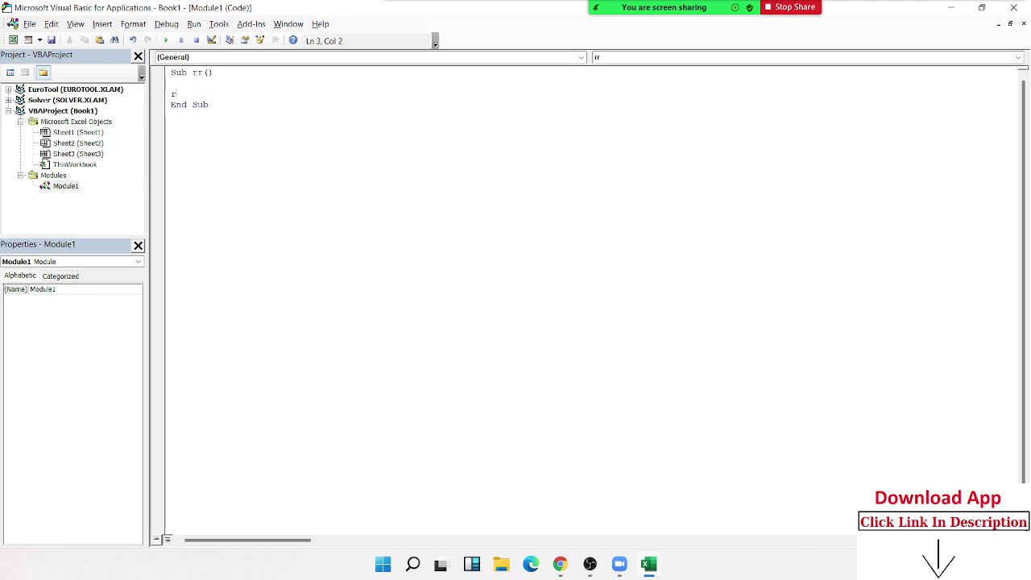
{"action": "type", "text": "ange(\""}
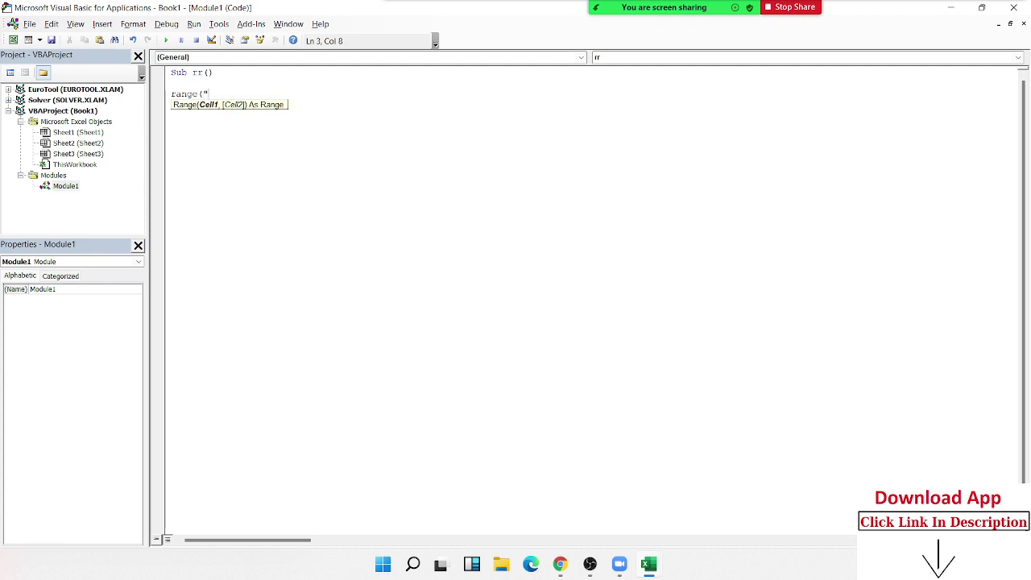
{"action": "type", "text": "F1"}
{"action": "type", "text": "\").va"}
{"action": "key", "text": "Down"}
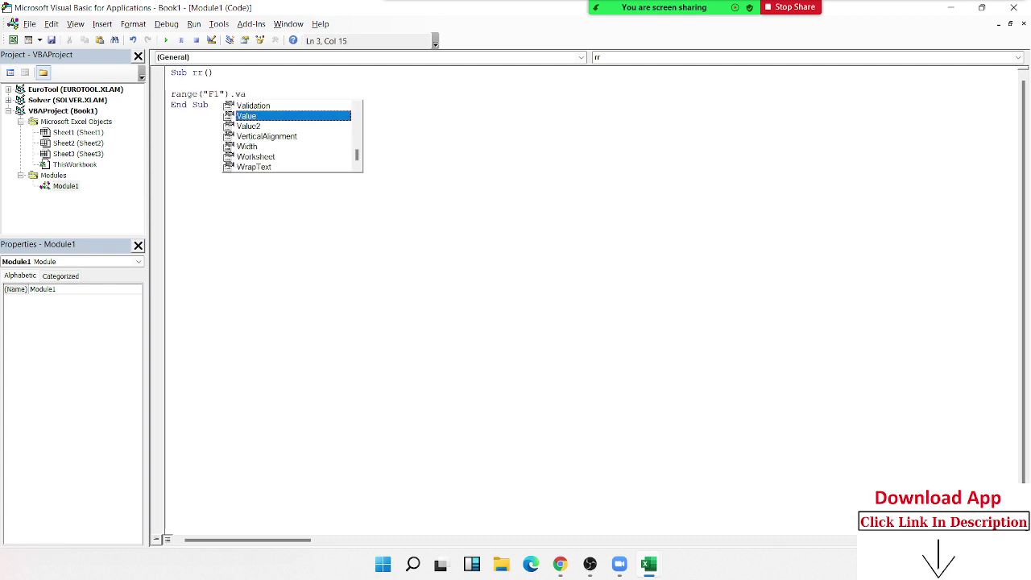
{"action": "key", "text": "Tab"}
{"action": "type", "text": "= \"NAm"}
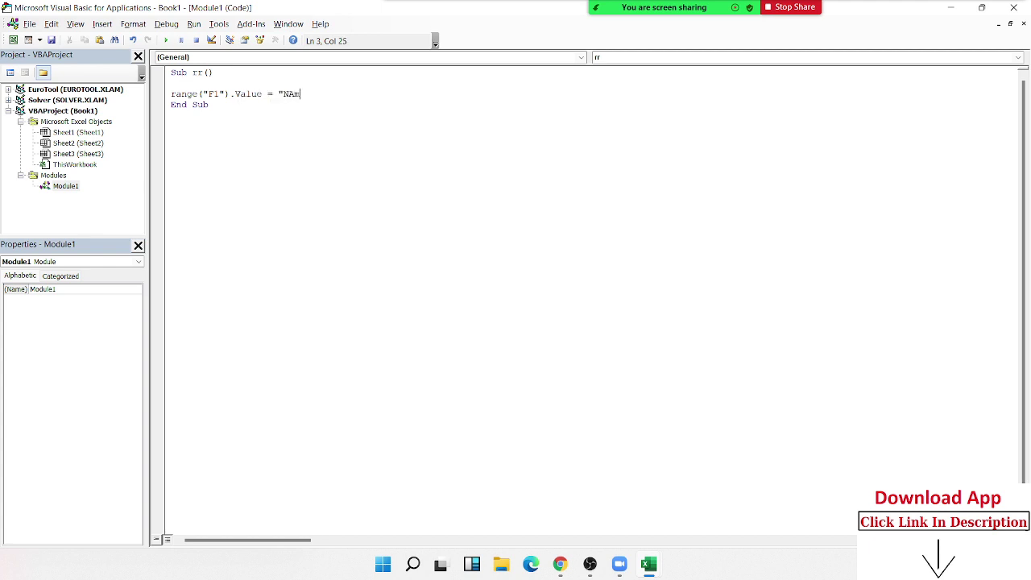
{"action": "key", "text": "BackSpace"}
{"action": "key", "text": "BackSpace"}
{"action": "type", "text": "ame"}
{"action": "type", "text": "\""}
{"action": "key", "text": "Return"}
Back in Excel, run the rr macro via View > Macros and check F1 shows Name
{"action": "left_click", "coordinate": [1013, 8]}
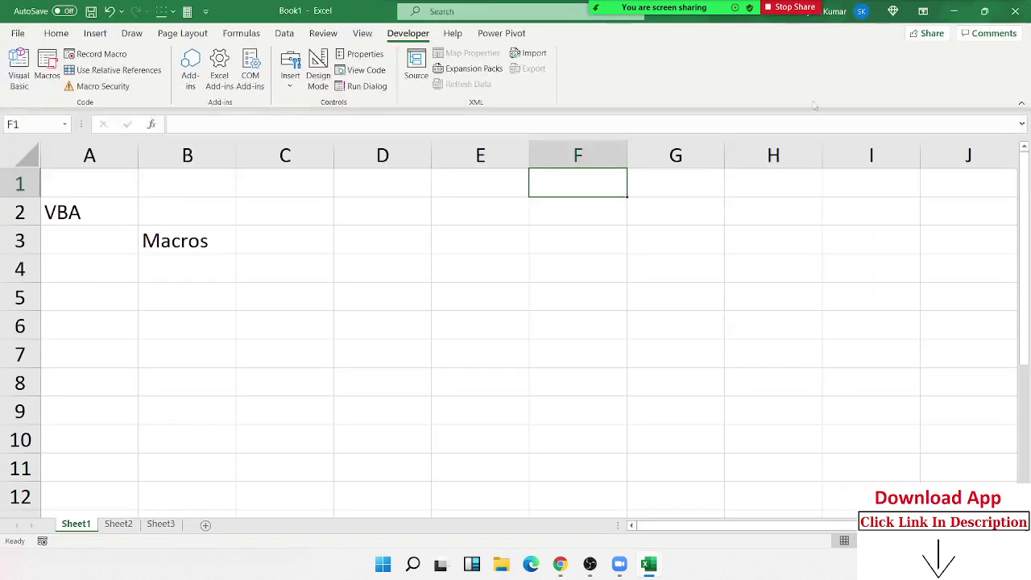
{"action": "left_click", "coordinate": [565, 233]}
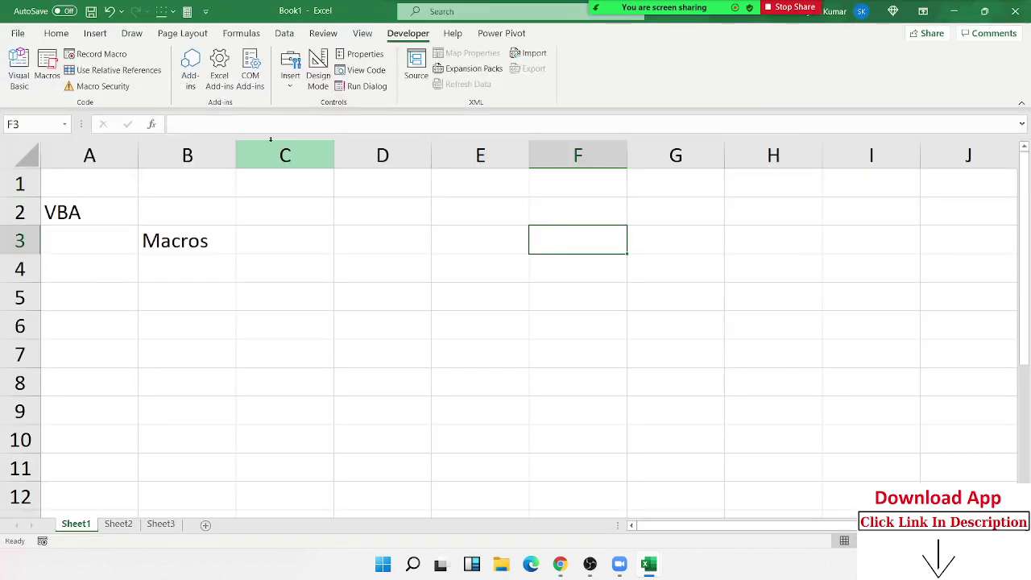
{"action": "left_click", "coordinate": [57, 33]}
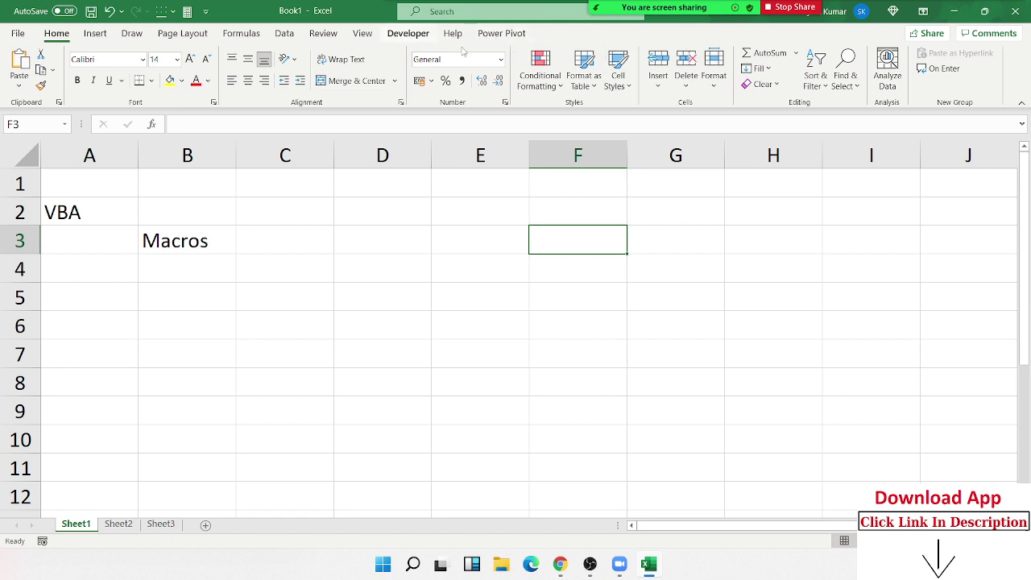
{"action": "left_click", "coordinate": [363, 33]}
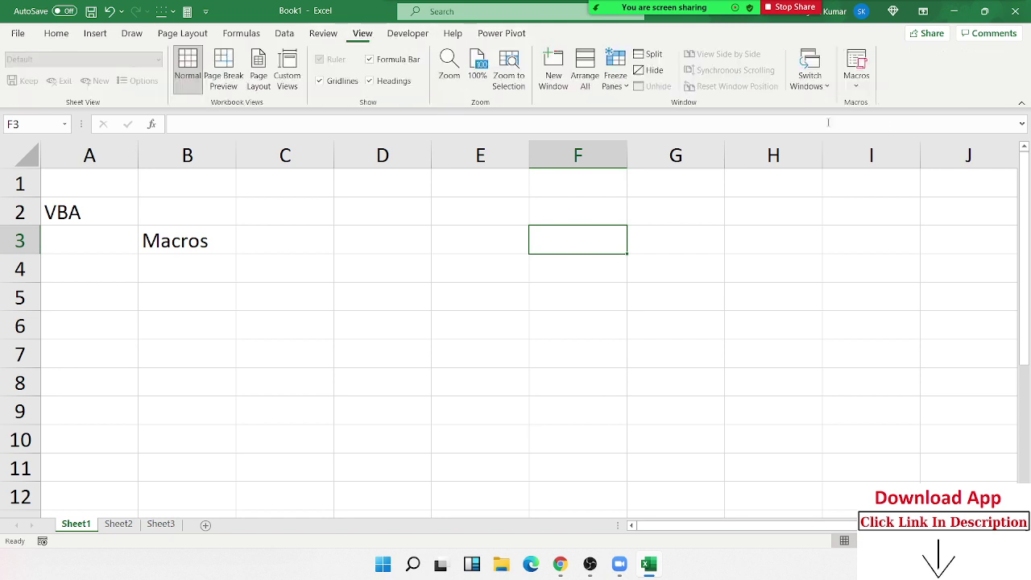
{"action": "left_click", "coordinate": [856, 80]}
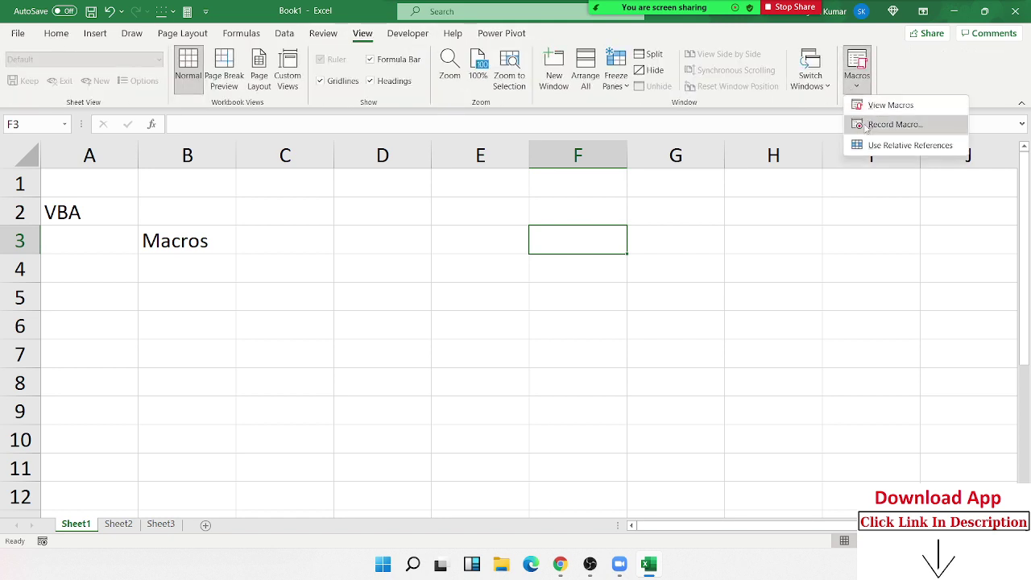
{"action": "left_click", "coordinate": [872, 107]}
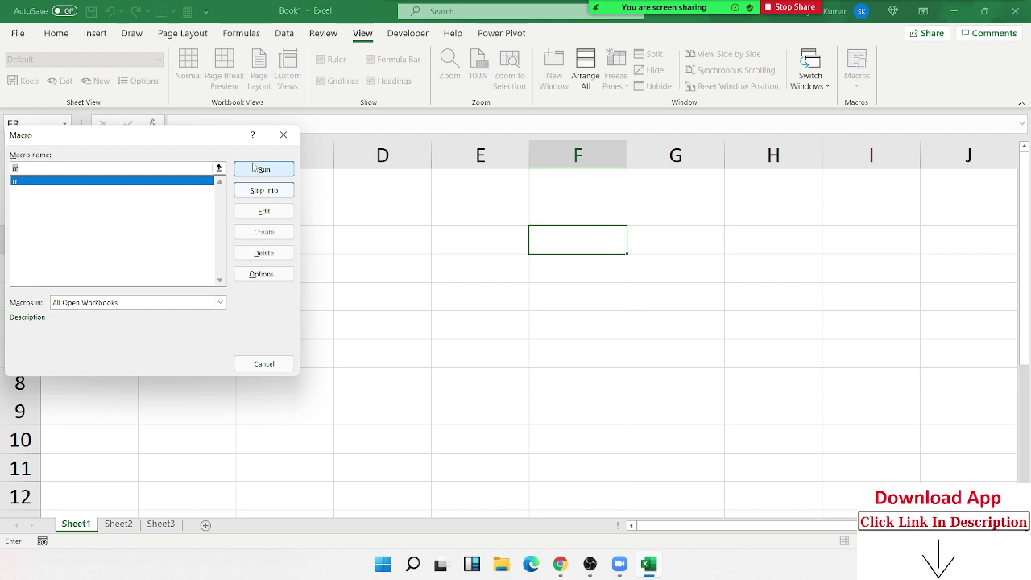
{"action": "left_click", "coordinate": [254, 168]}
{"action": "left_click", "coordinate": [544, 183]}
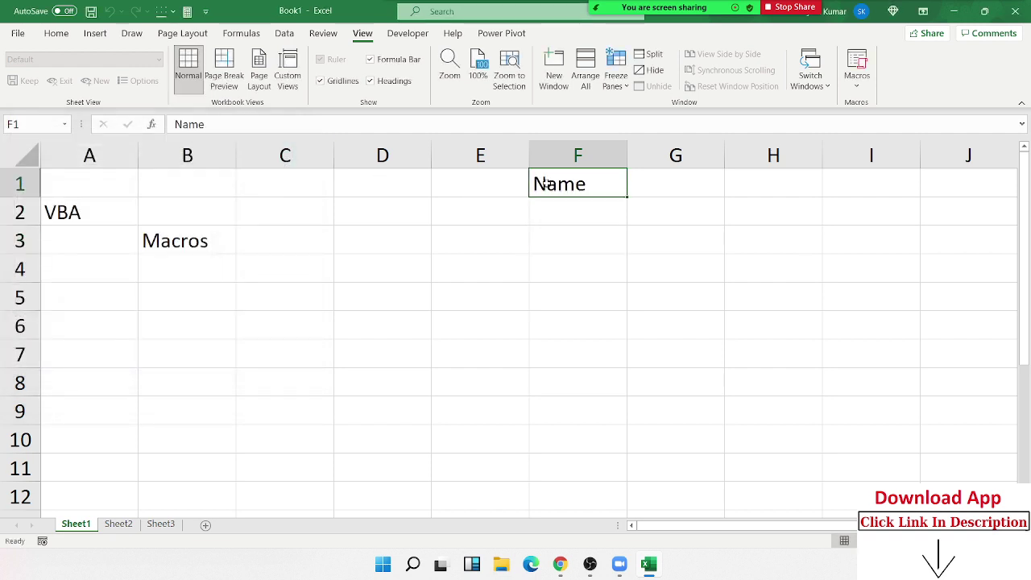
{"action": "left_click", "coordinate": [556, 262]}
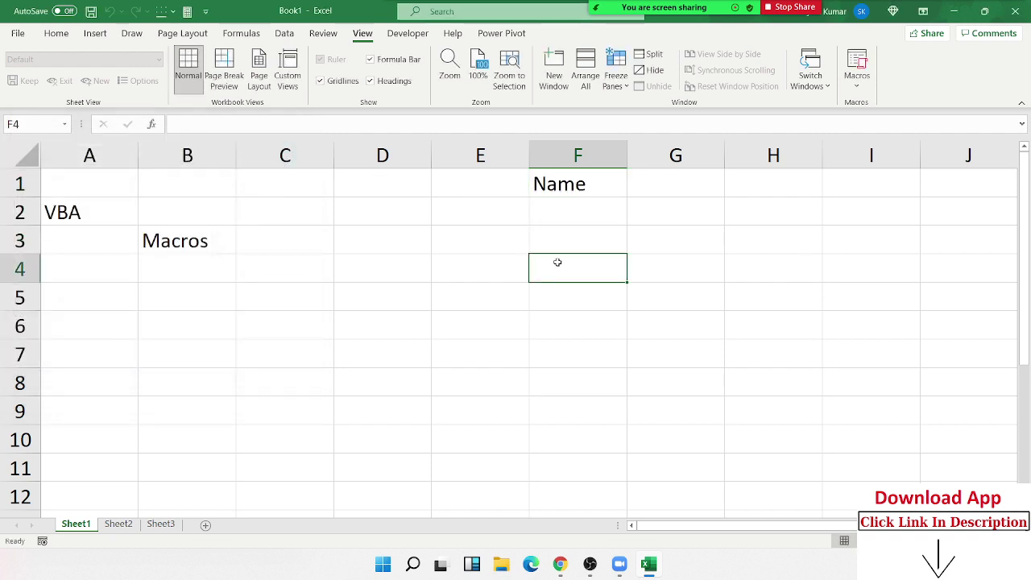
Clear the Name entry from cell F1
{"action": "key", "text": "Up"}
{"action": "key", "text": "Up"}
{"action": "key", "text": "Delete"}
{"action": "key", "text": "Up"}
{"action": "key", "text": "Delete"}
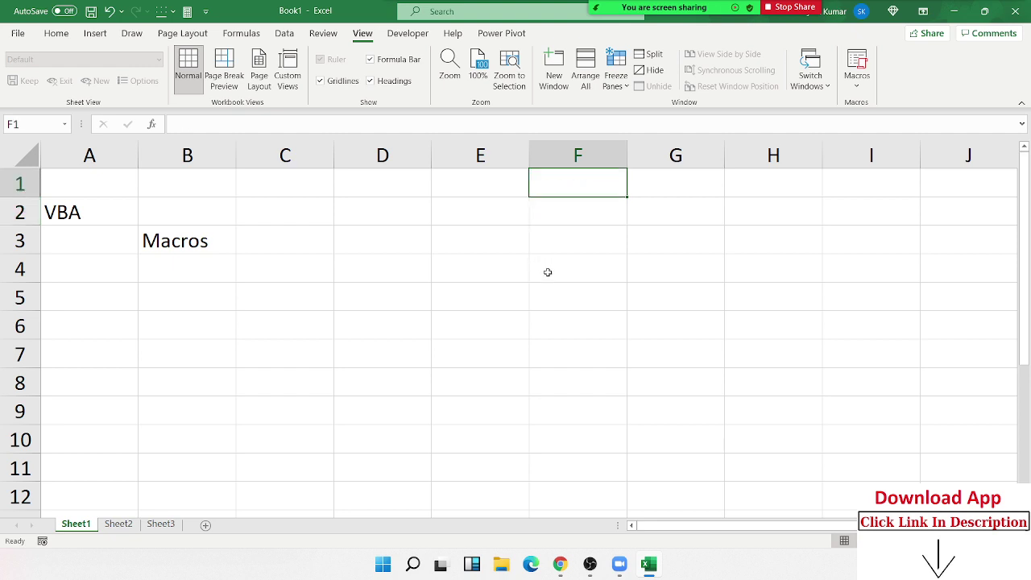
{"action": "left_click", "coordinate": [547, 272]}
Record Macro1 that enters Name into cell F1, then stop recording
{"action": "left_click", "coordinate": [857, 85]}
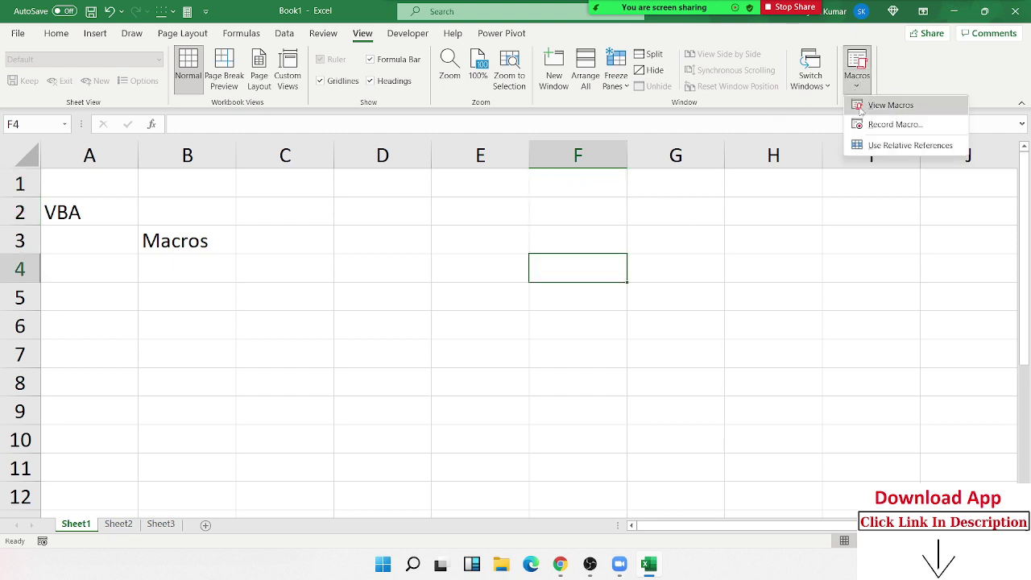
{"action": "left_click", "coordinate": [868, 125]}
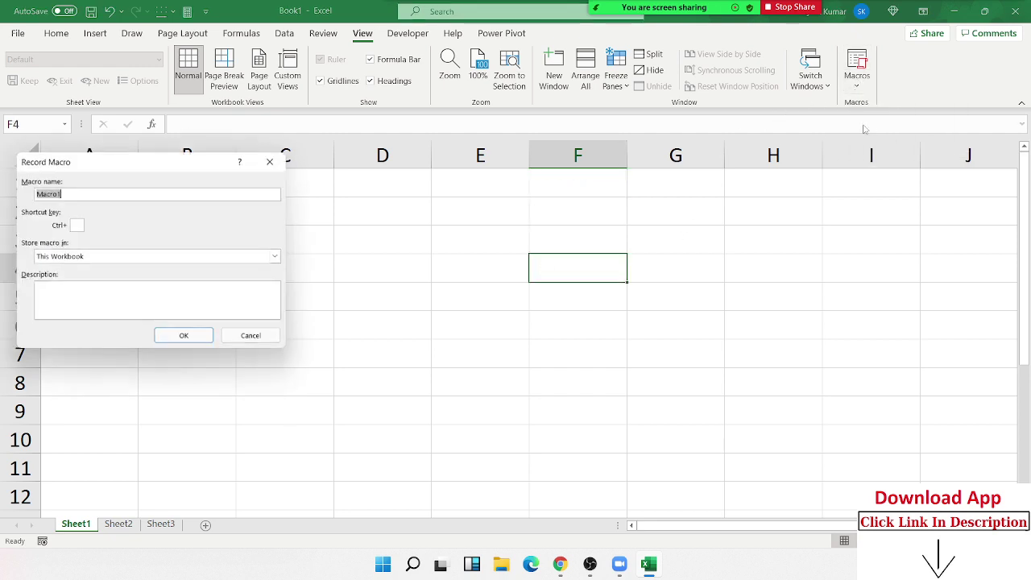
{"action": "left_click", "coordinate": [186, 336]}
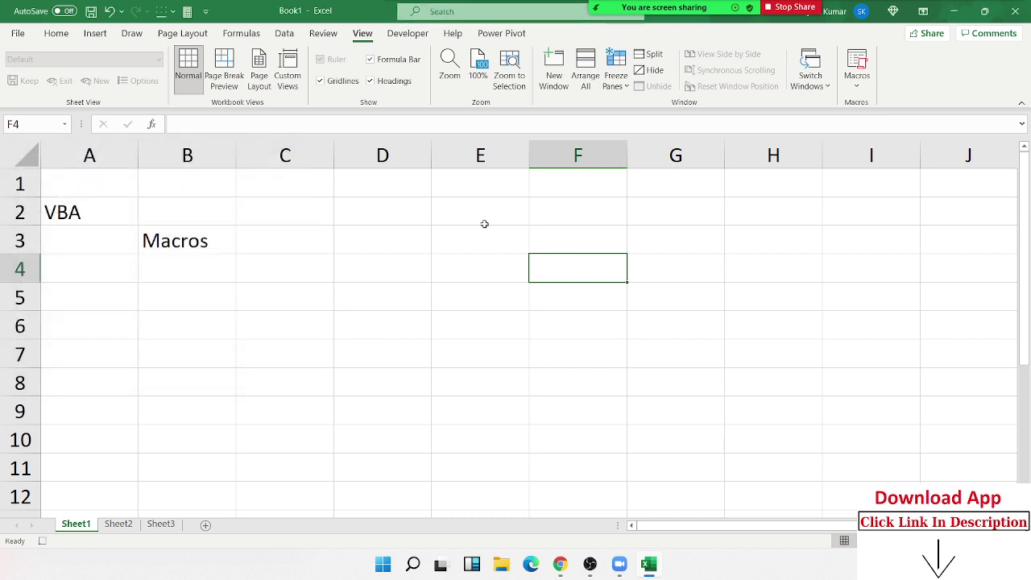
{"action": "left_click", "coordinate": [554, 182]}
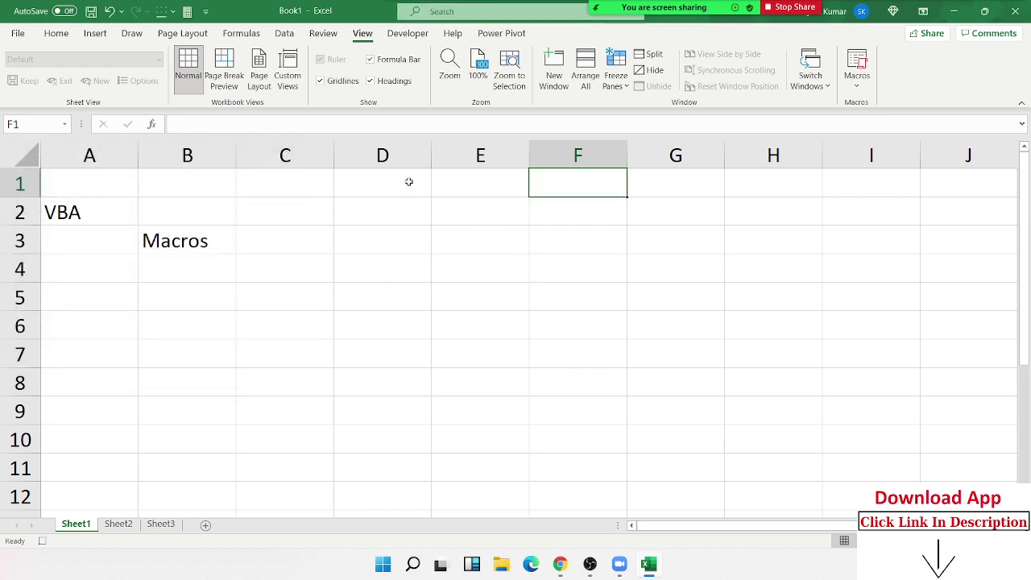
{"action": "type", "text": "Name"}
{"action": "key", "text": "Return"}
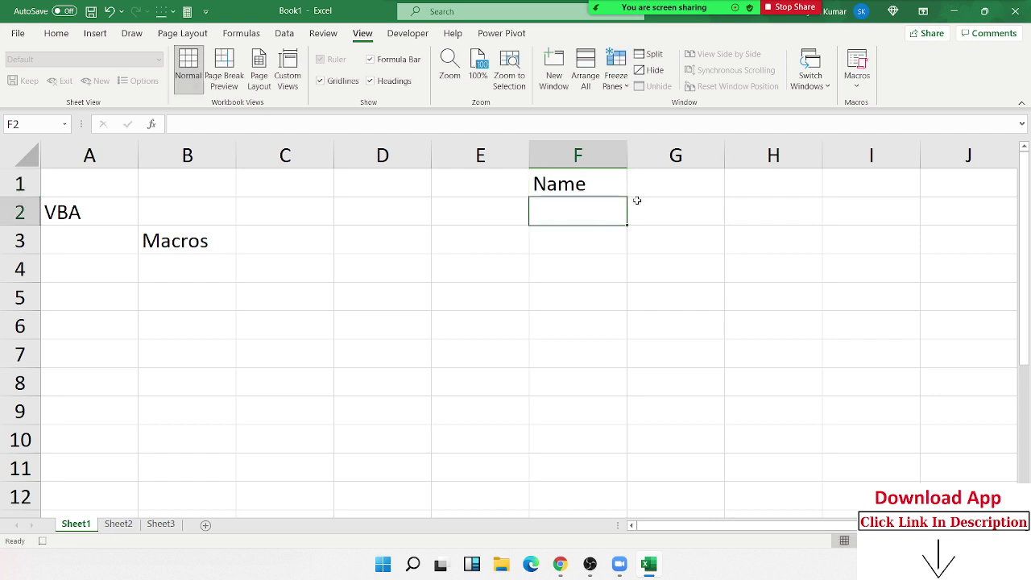
{"action": "left_click", "coordinate": [852, 89]}
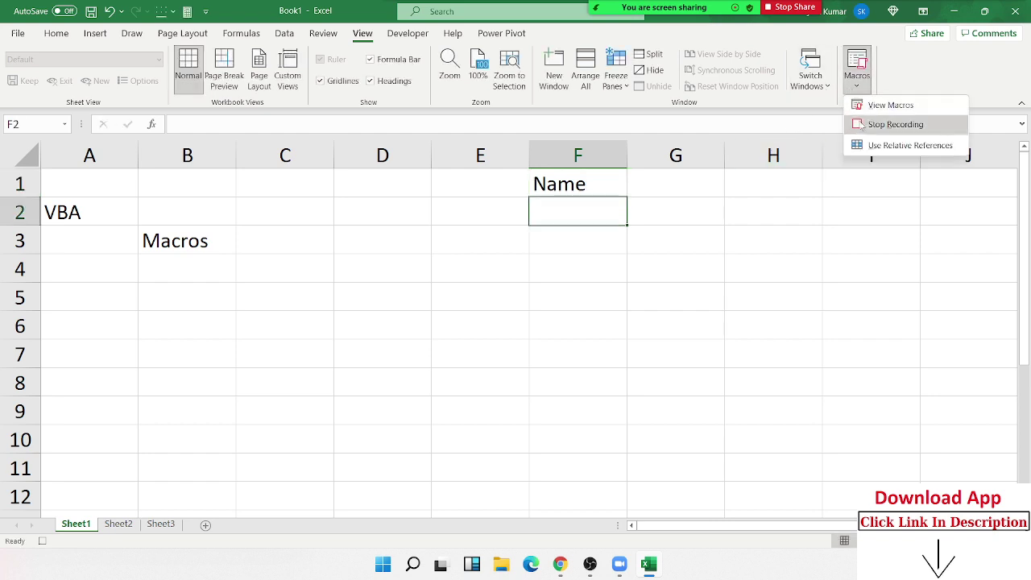
{"action": "left_click", "coordinate": [861, 125]}
{"action": "left_click", "coordinate": [857, 80]}
Open Macro1's code for editing from the macro list
{"action": "left_click", "coordinate": [862, 105]}
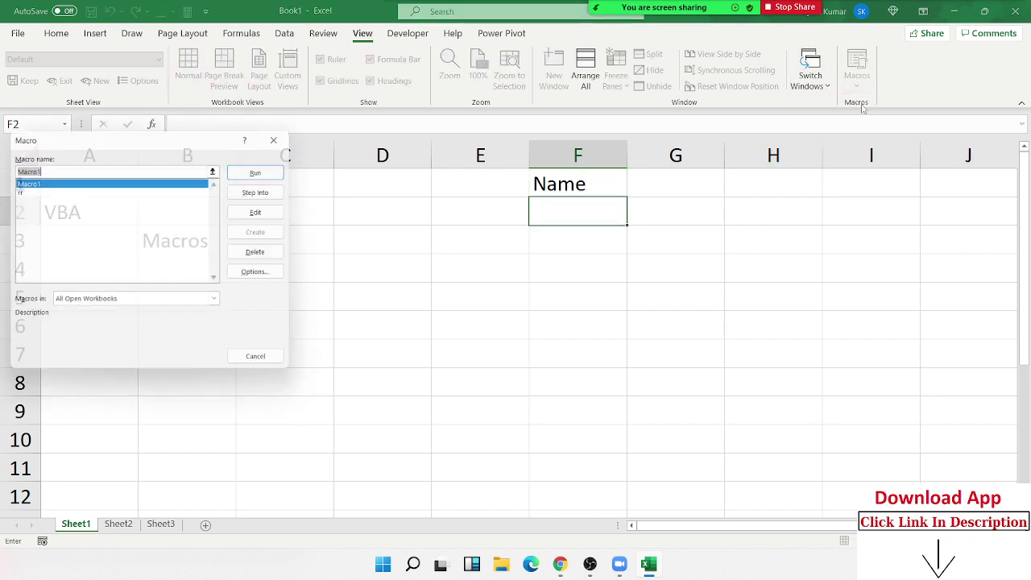
{"action": "left_click_drag", "start_coordinate": [138, 142], "coordinate": [208, 131]}
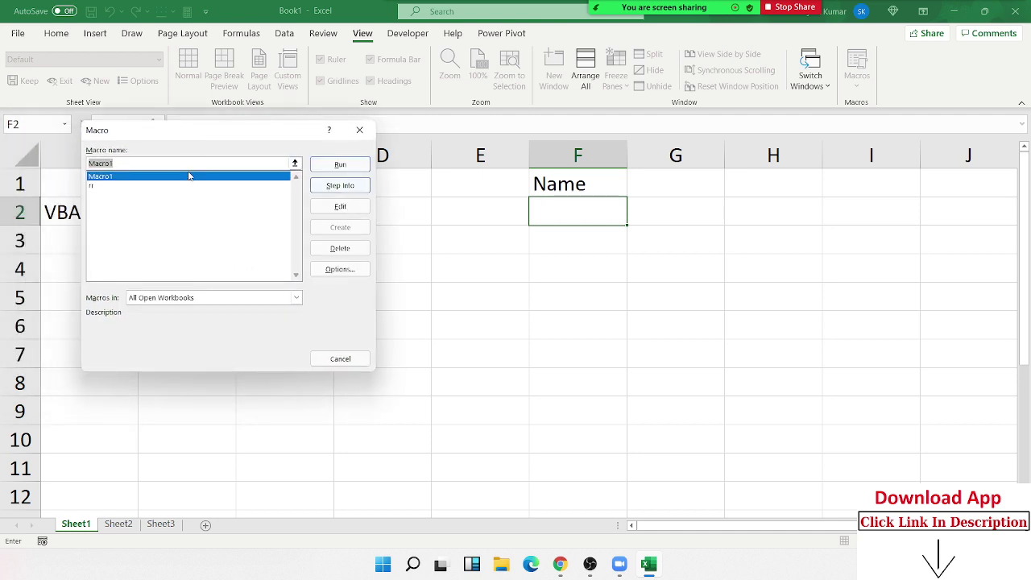
{"action": "left_click", "coordinate": [338, 206]}
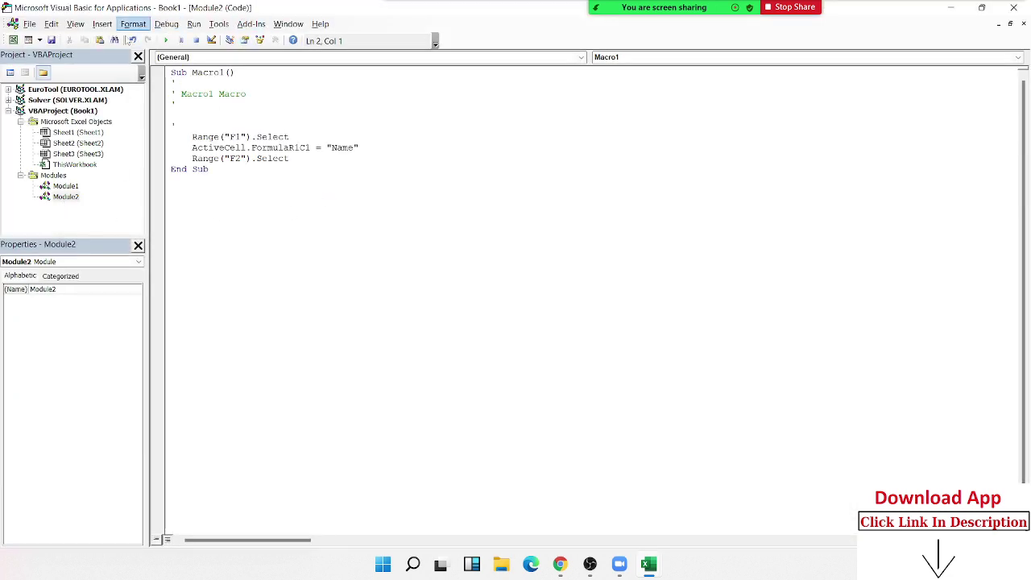
Compare rr's statements in Module1 with Macro1's three recorded statements in Module2
{"action": "left_click", "coordinate": [62, 200]}
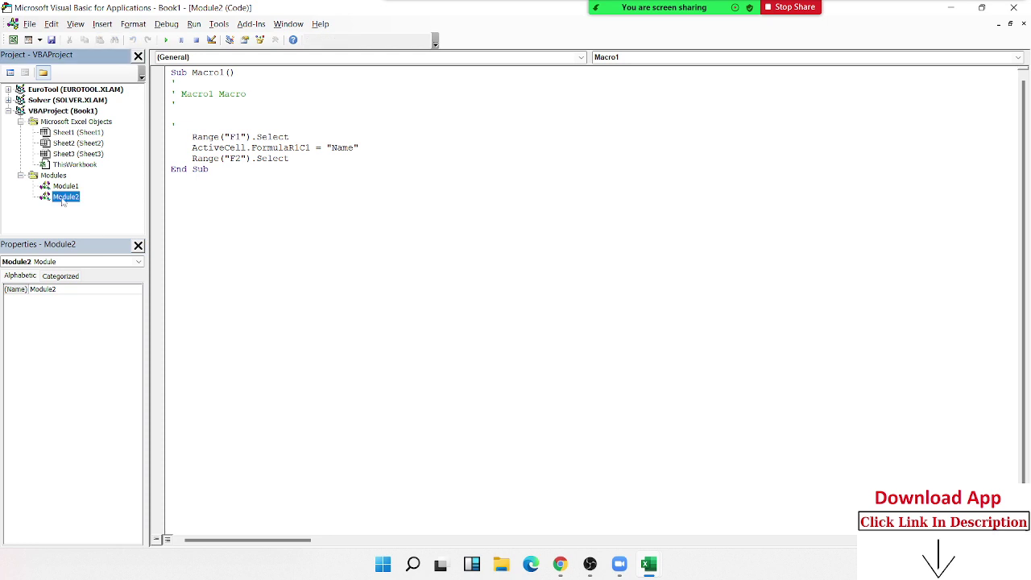
{"action": "double_click", "coordinate": [65, 187]}
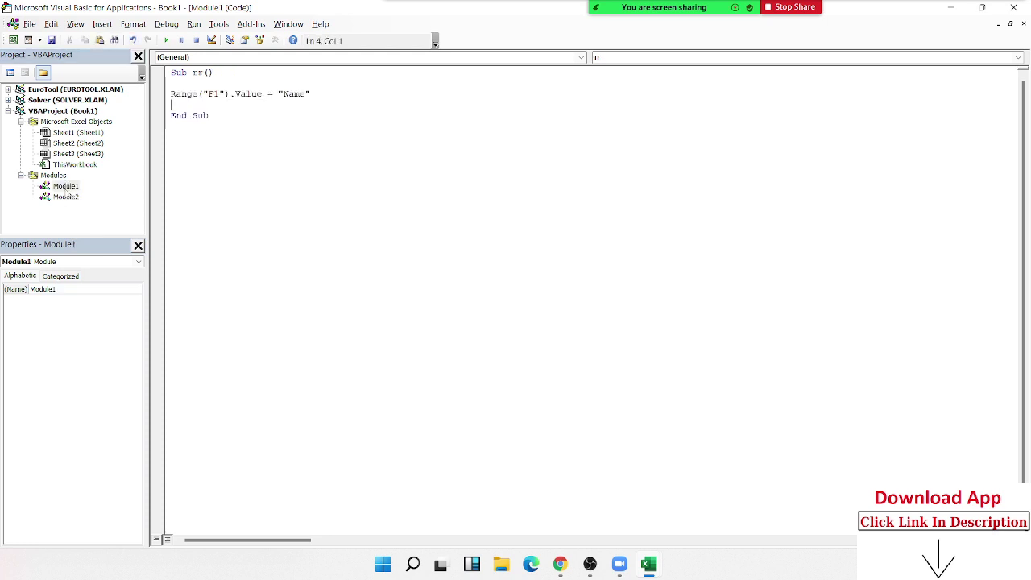
{"action": "double_click", "coordinate": [66, 198]}
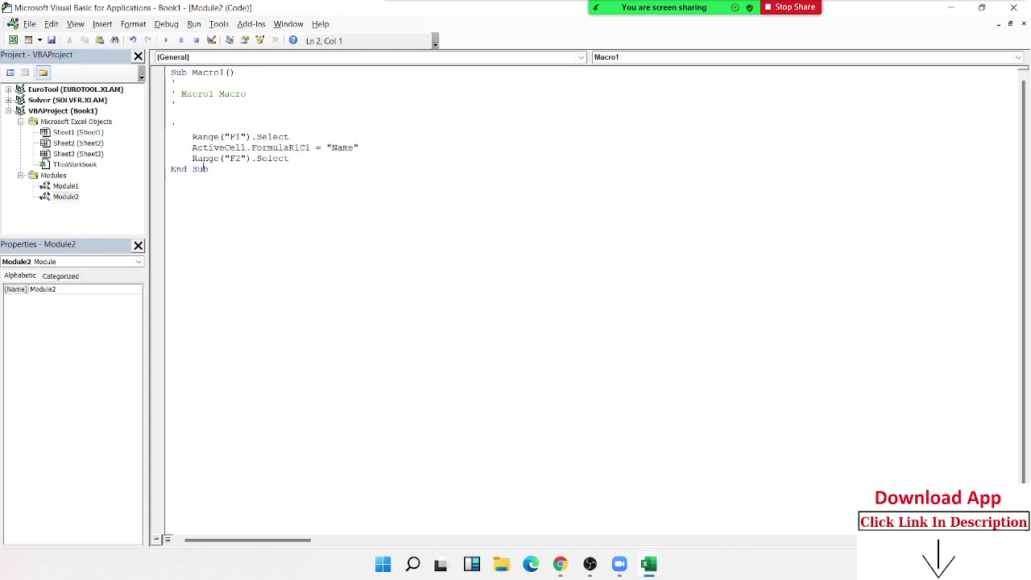
{"action": "left_click_drag", "start_coordinate": [316, 135], "coordinate": [177, 126]}
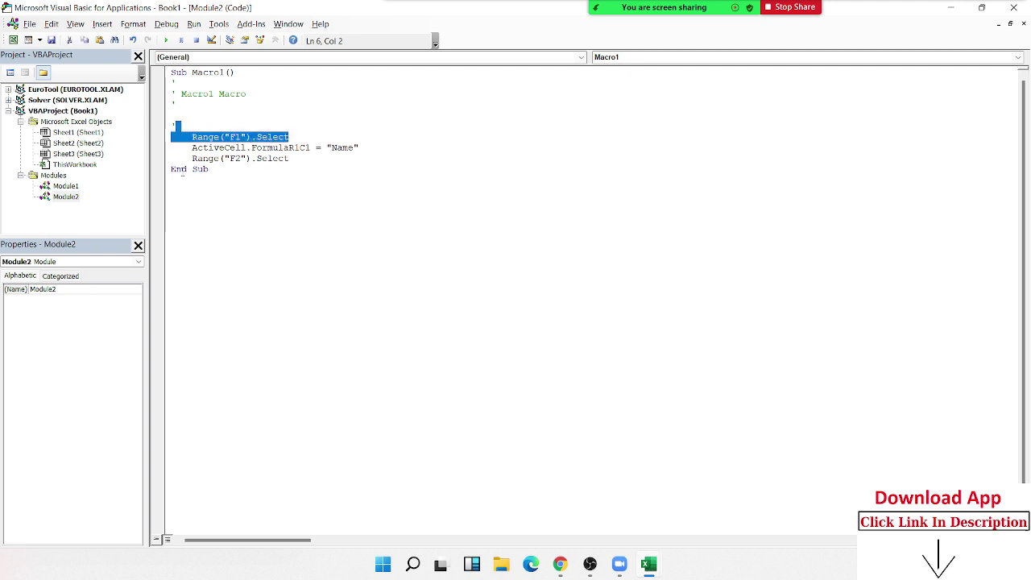
{"action": "left_click", "coordinate": [174, 169]}
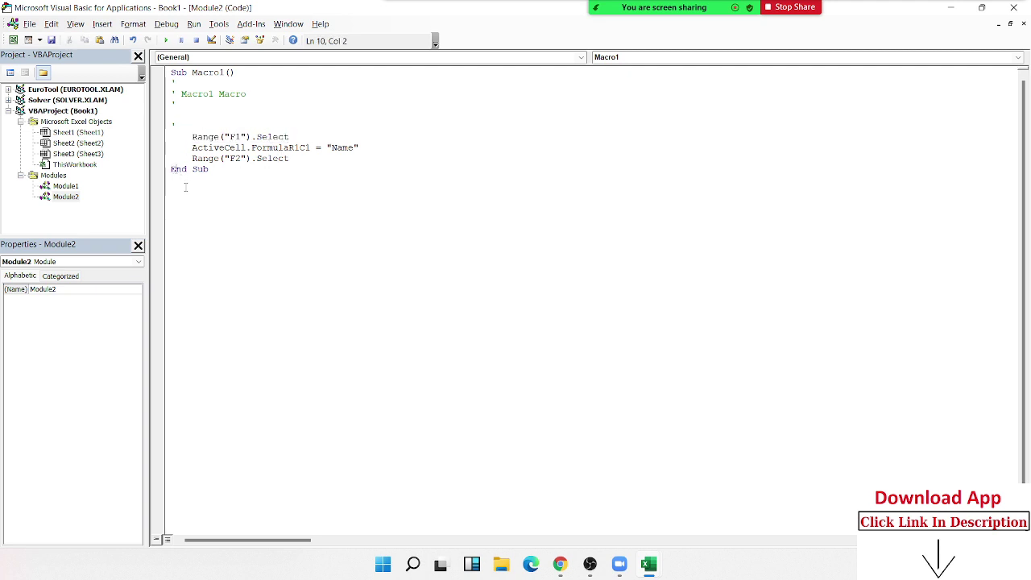
{"action": "double_click", "coordinate": [66, 186]}
{"action": "left_click_drag", "start_coordinate": [193, 81], "coordinate": [311, 95]}
{"action": "left_click", "coordinate": [192, 78]}
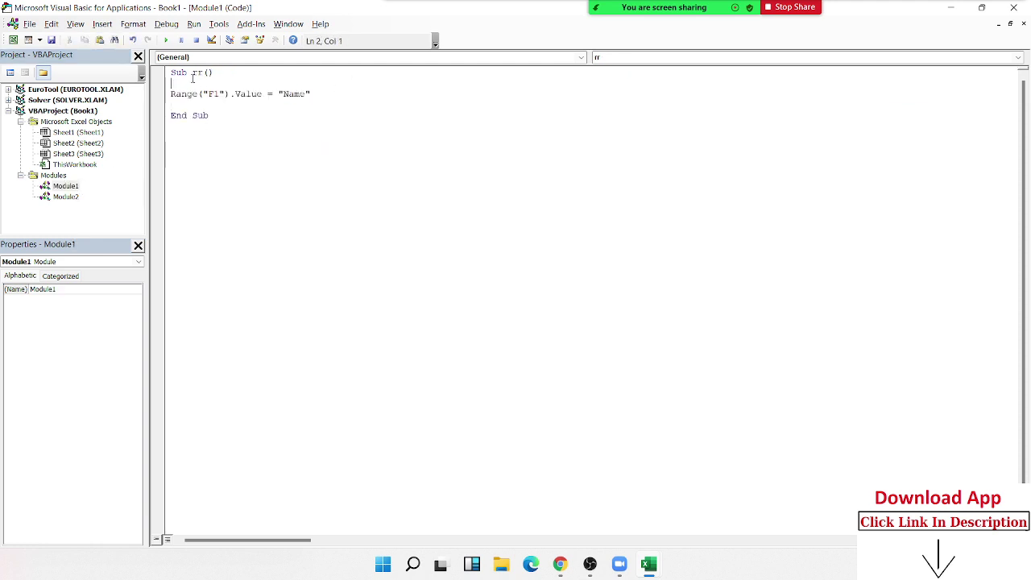
{"action": "double_click", "coordinate": [74, 197]}
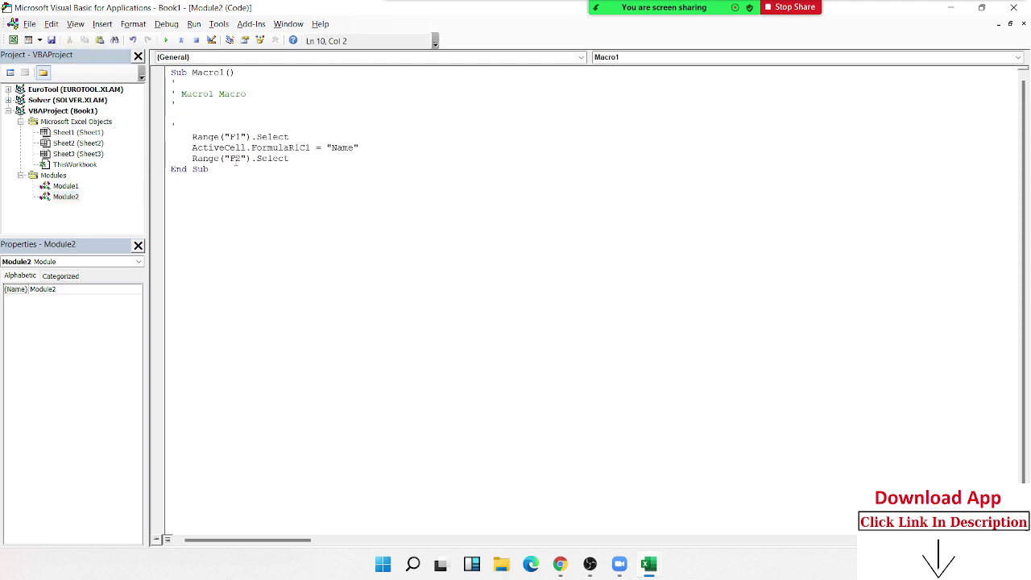
{"action": "left_click_drag", "start_coordinate": [287, 159], "coordinate": [196, 133]}
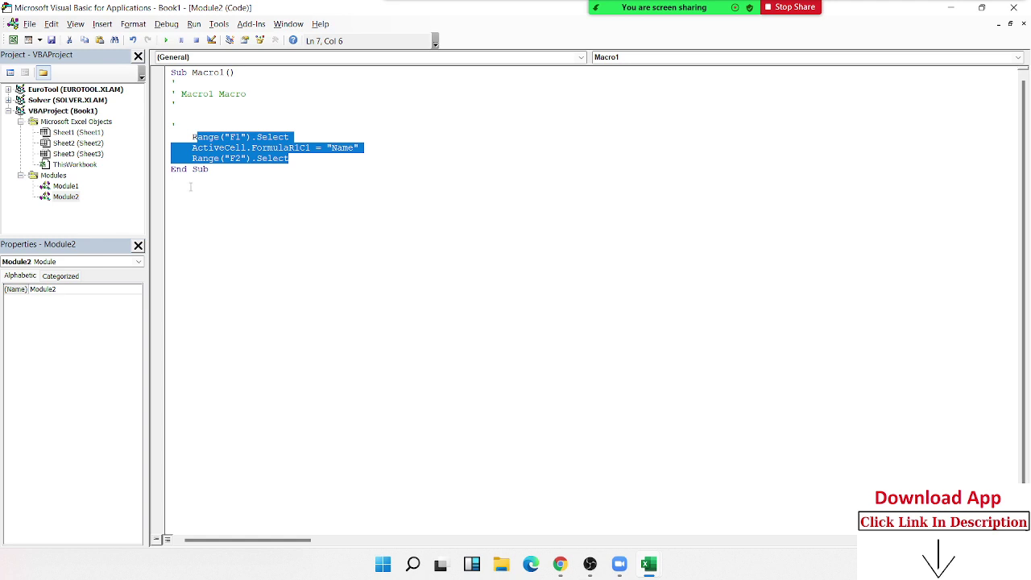
Highlight rr's Range statement in Module1, then Macro1's recorded statements in Module2
{"action": "double_click", "coordinate": [66, 186]}
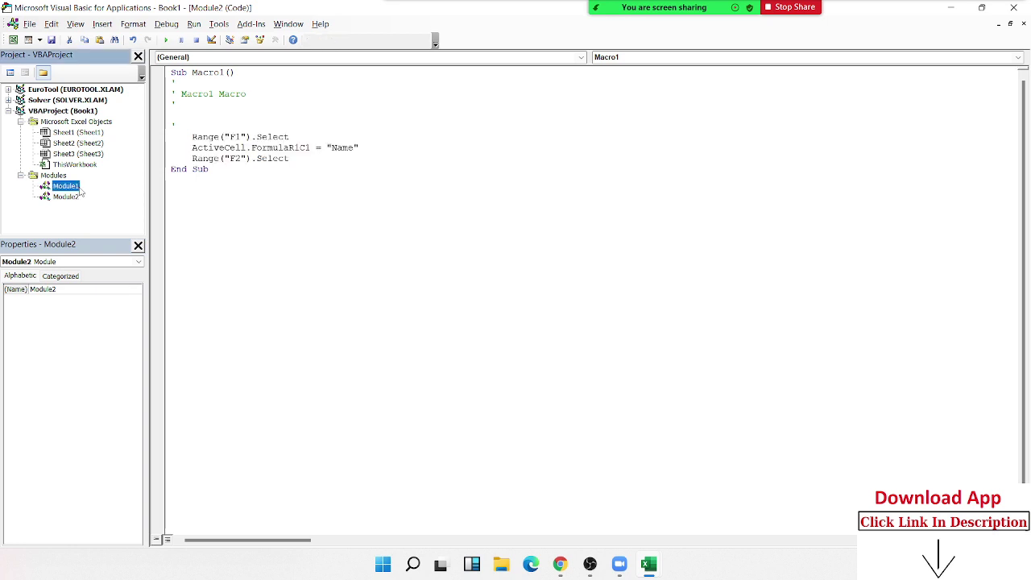
{"action": "left_click_drag", "start_coordinate": [342, 100], "coordinate": [208, 73]}
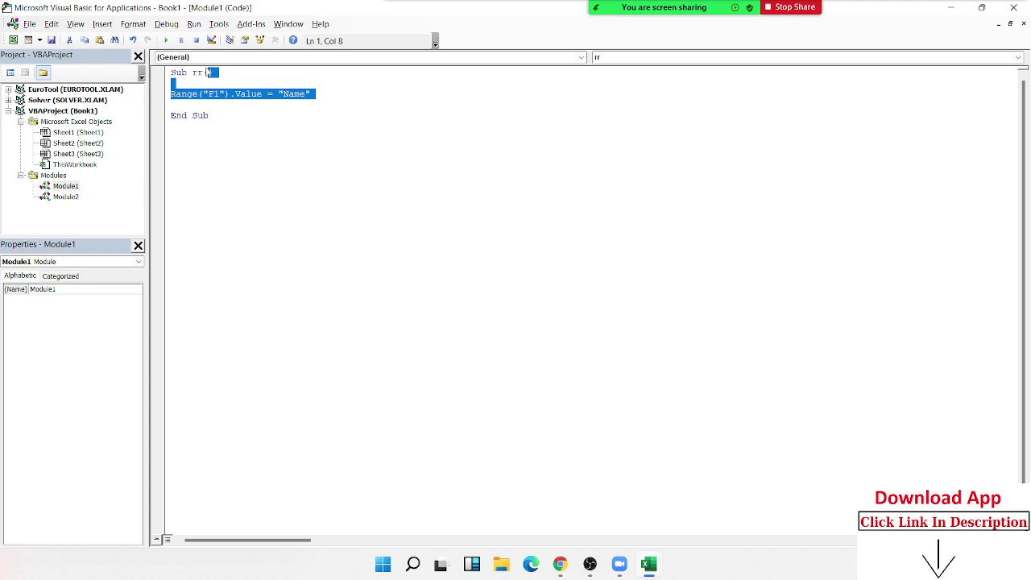
{"action": "double_click", "coordinate": [71, 197]}
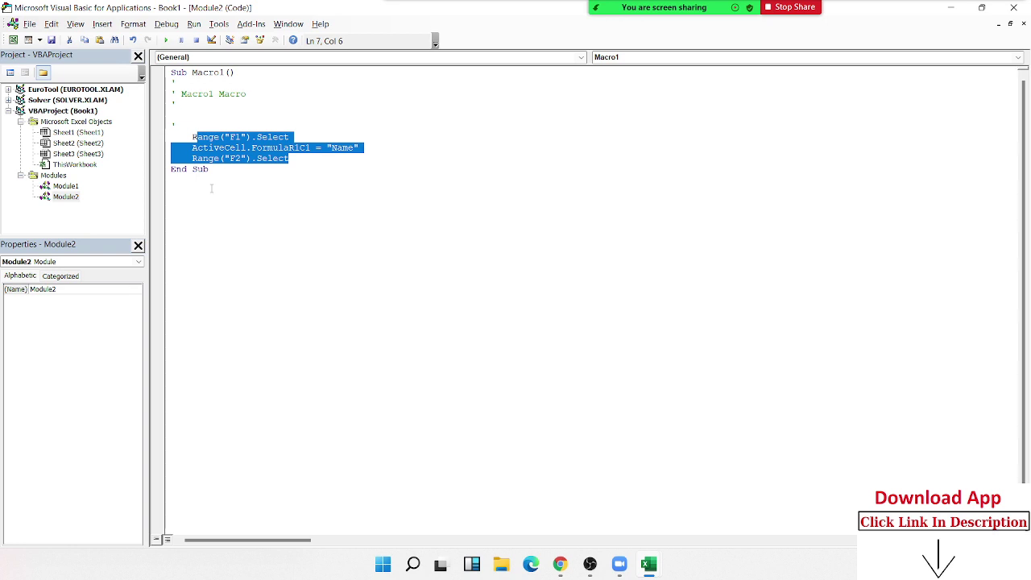
{"action": "left_click", "coordinate": [256, 215]}
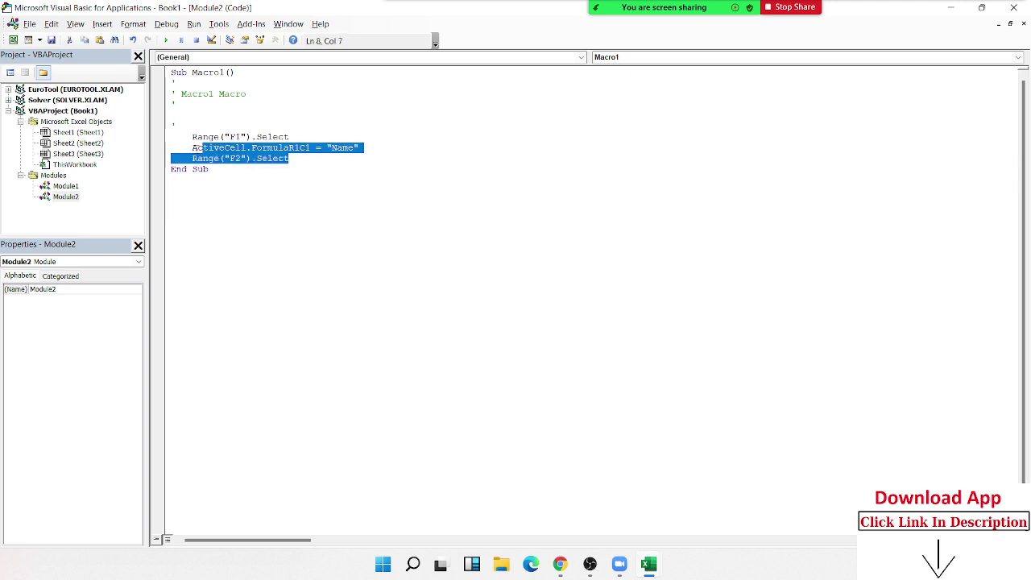
{"action": "mouse_move", "coordinate": [289, 159]}
{"action": "left_mouse_down"}
{"action": "mouse_move", "coordinate": [185, 137]}
{"action": "mouse_move", "coordinate": [193, 138]}
{"action": "left_mouse_up"}
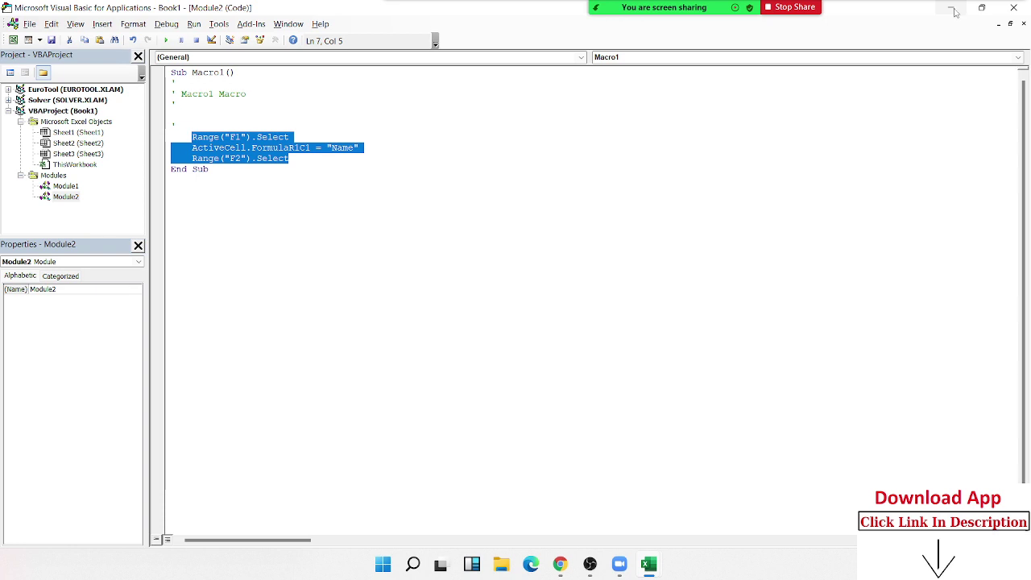
{"action": "left_click", "coordinate": [304, 166]}
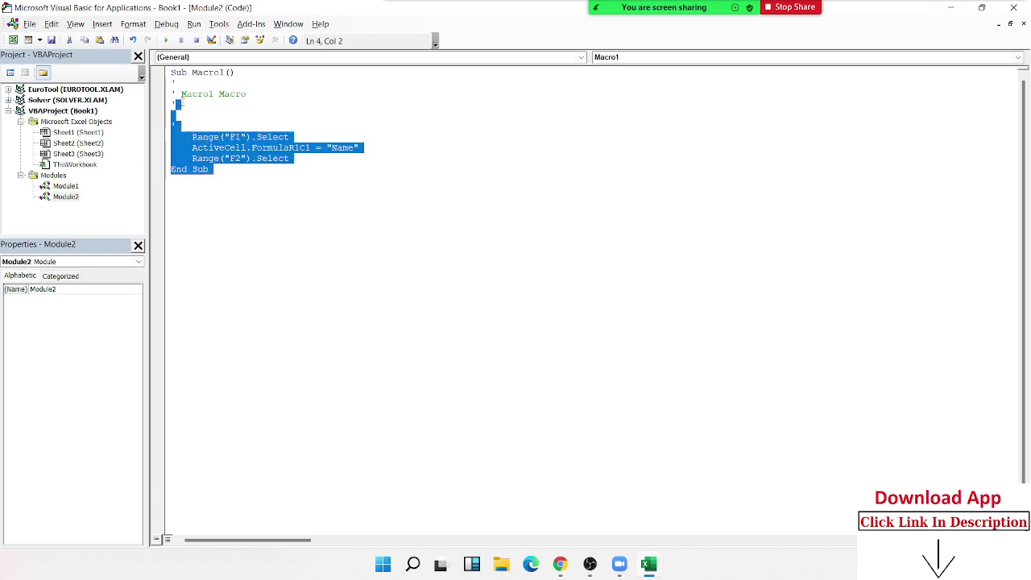
Select the whole Macro1 procedure, then return to Excel with Alt+F11
{"action": "left_click_drag", "start_coordinate": [265, 185], "coordinate": [168, 66]}
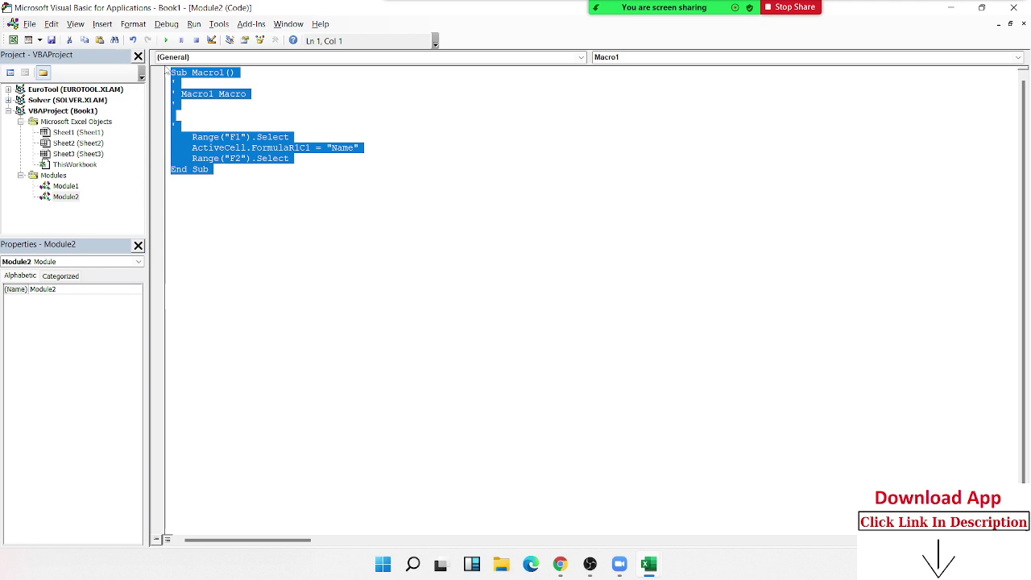
{"action": "left_click", "coordinate": [169, 73]}
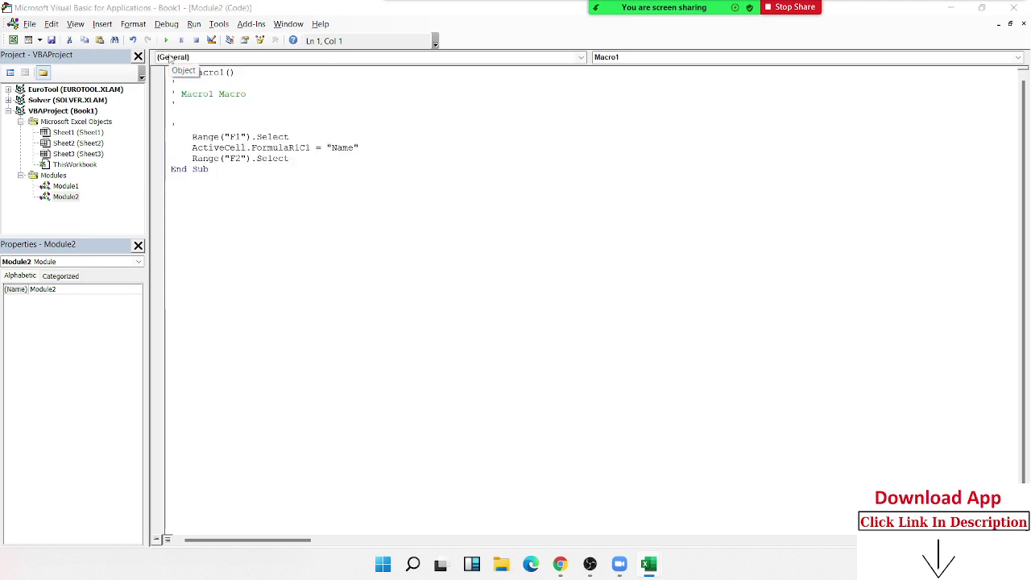
{"action": "key", "text": "alt+F11"}
{"action": "left_click_drag", "start_coordinate": [491, 239], "coordinate": [621, 341]}
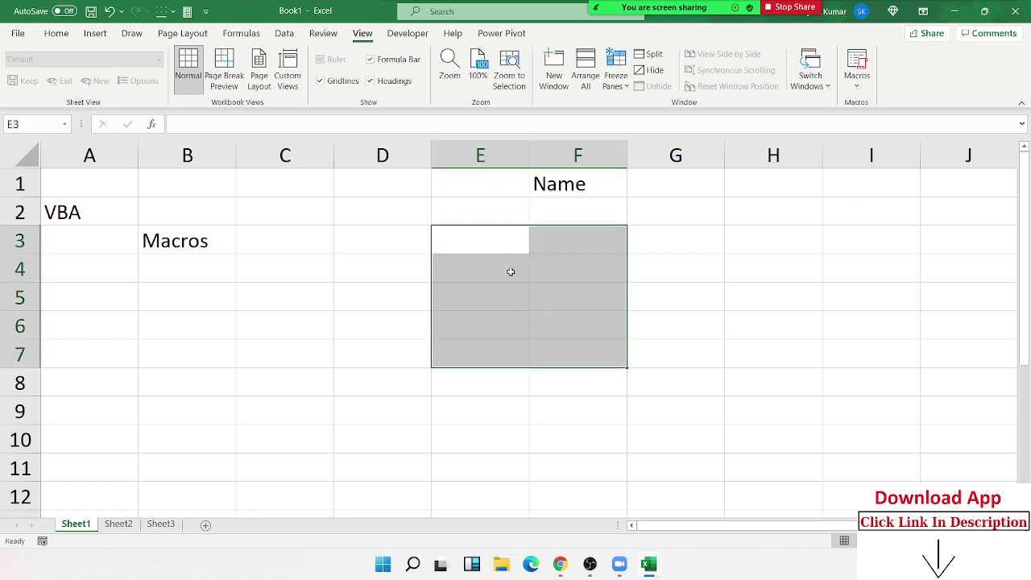
{"action": "mouse_move", "coordinate": [489, 377]}
{"action": "left_mouse_down"}
{"action": "mouse_move", "coordinate": [551, 456]}
{"action": "mouse_move", "coordinate": [558, 299]}
{"action": "left_mouse_up"}
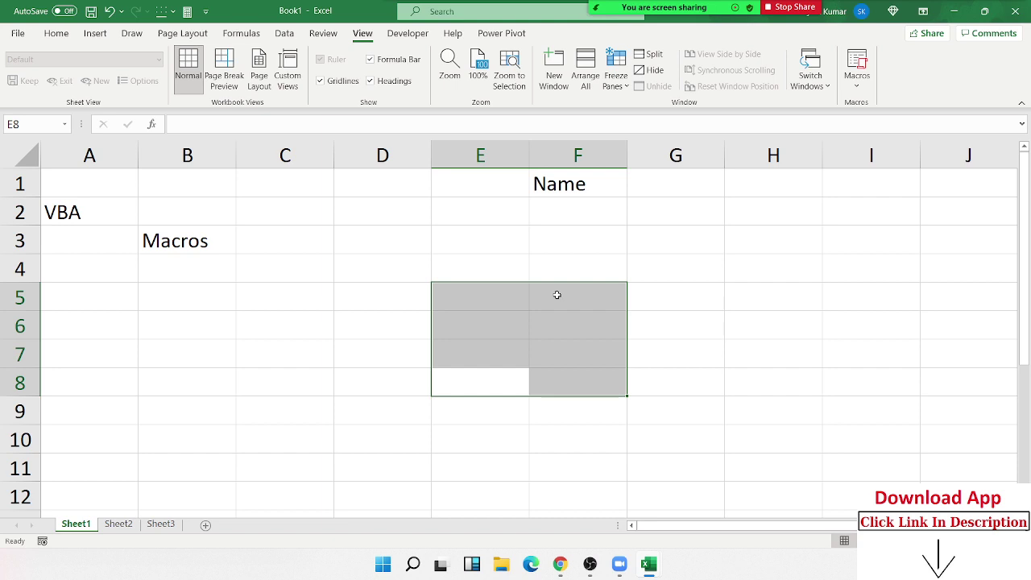
{"action": "left_click", "coordinate": [506, 244]}
{"action": "type", "text": "0"}
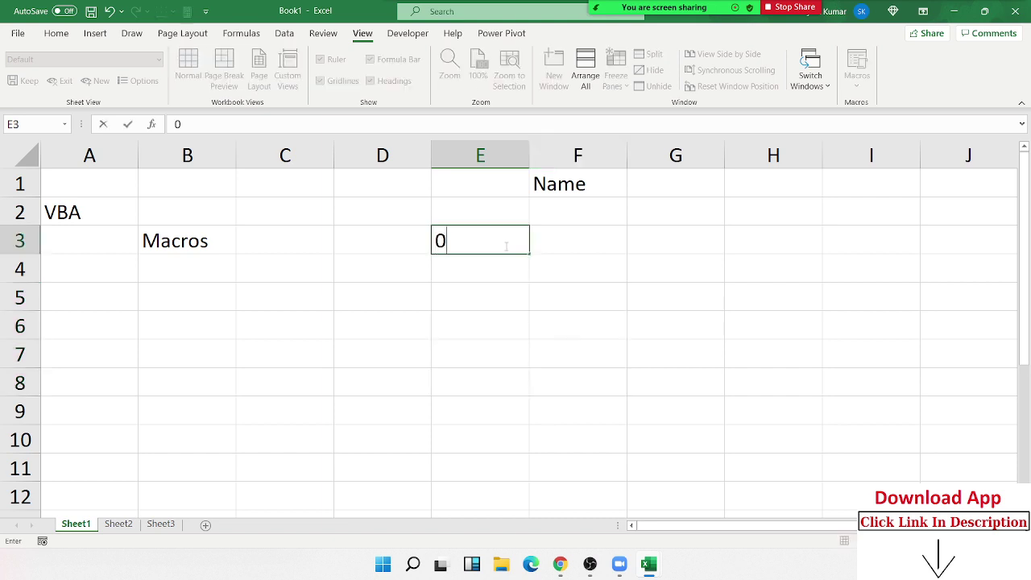
{"action": "key", "text": "Return"}
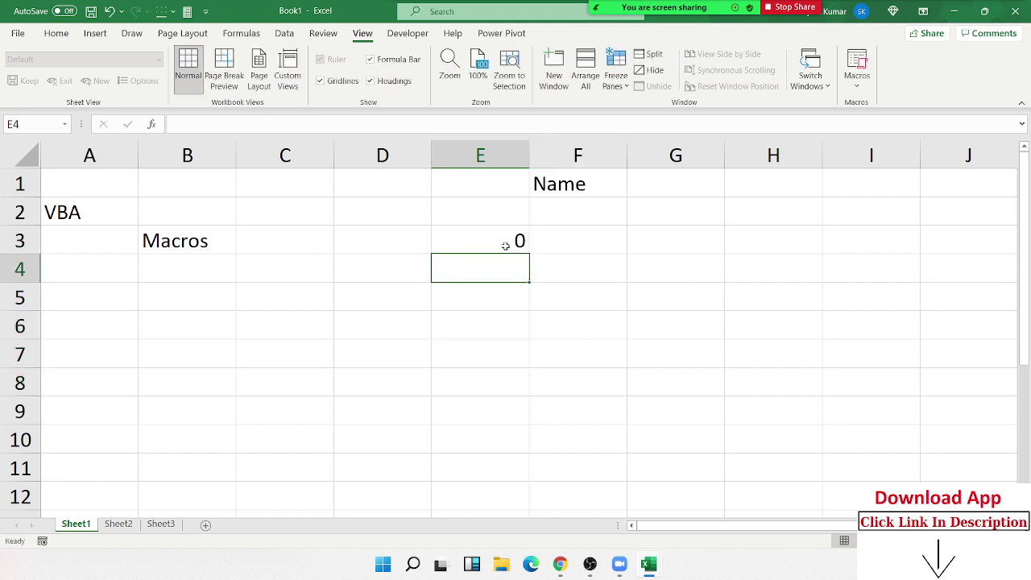
{"action": "left_click", "coordinate": [506, 244]}
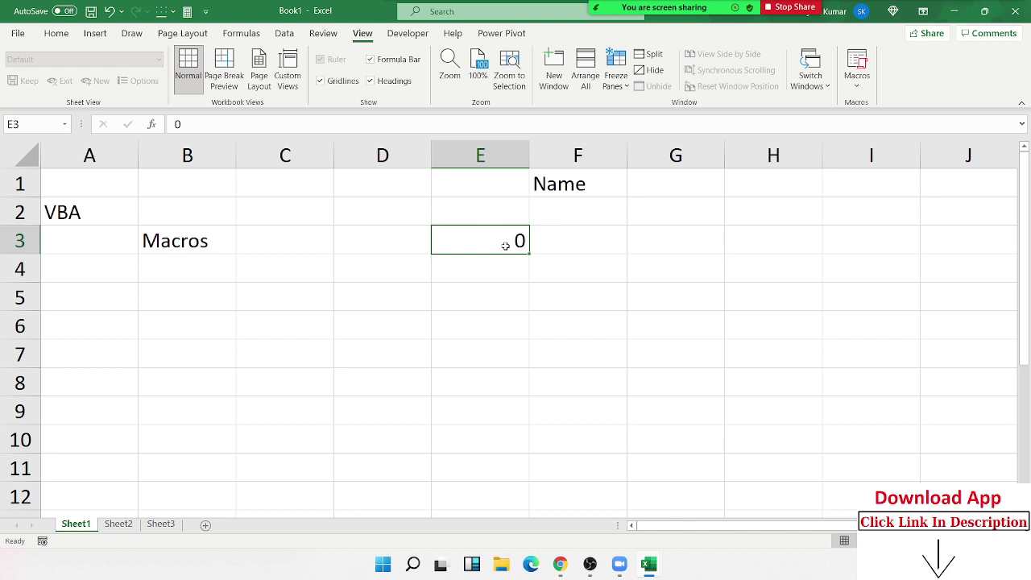
{"action": "key", "text": "Delete"}
Delete Name from cell F1
{"action": "key", "text": "Up"}
{"action": "key", "text": "Up"}
{"action": "key", "text": "Right"}
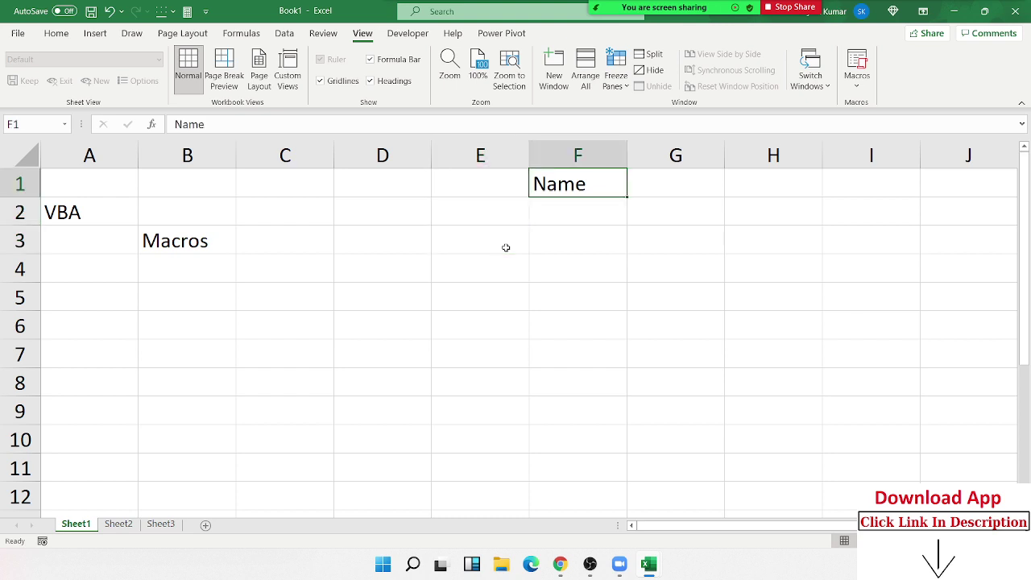
{"action": "key", "text": "Delete"}
{"action": "key", "text": "Left"}
{"action": "key", "text": "Left"}
{"action": "key", "text": "Left"}
{"action": "key", "text": "Left"}
{"action": "key", "text": "Left"}
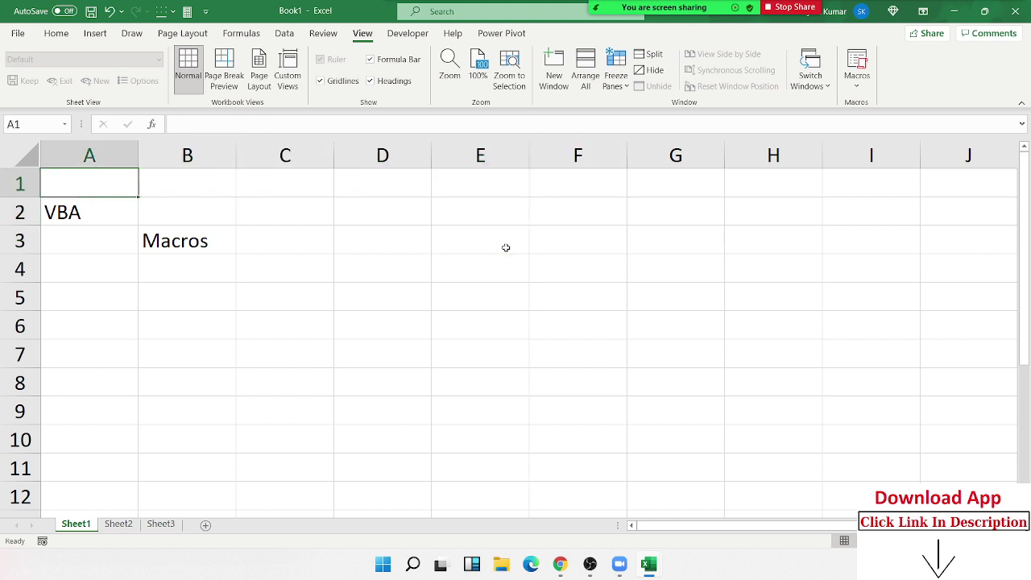
{"action": "key", "text": "Down"}
{"action": "key", "text": "Down"}
{"action": "key", "text": "Right"}
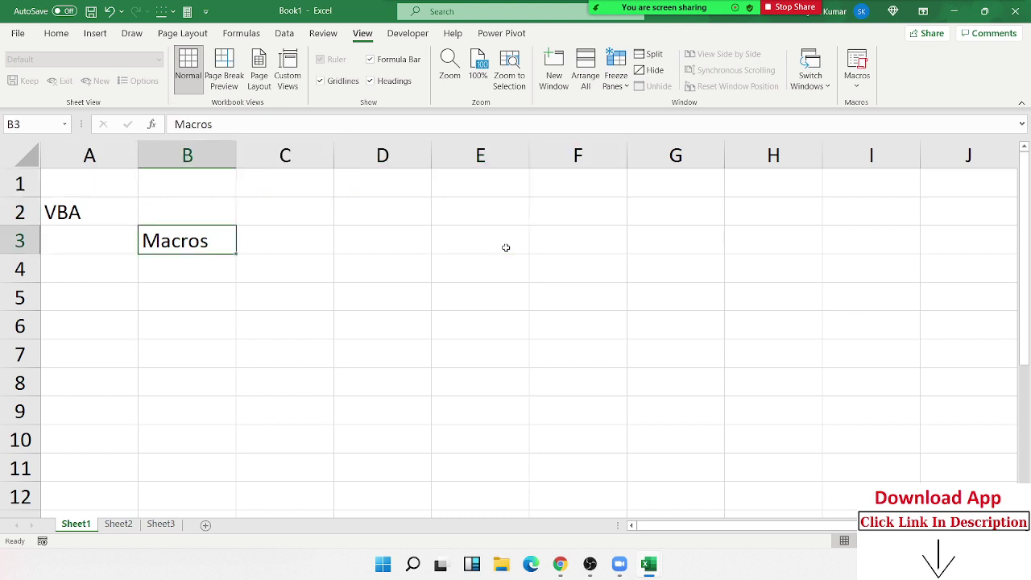
{"action": "key", "text": "Right"}
{"action": "key", "text": "Down"}
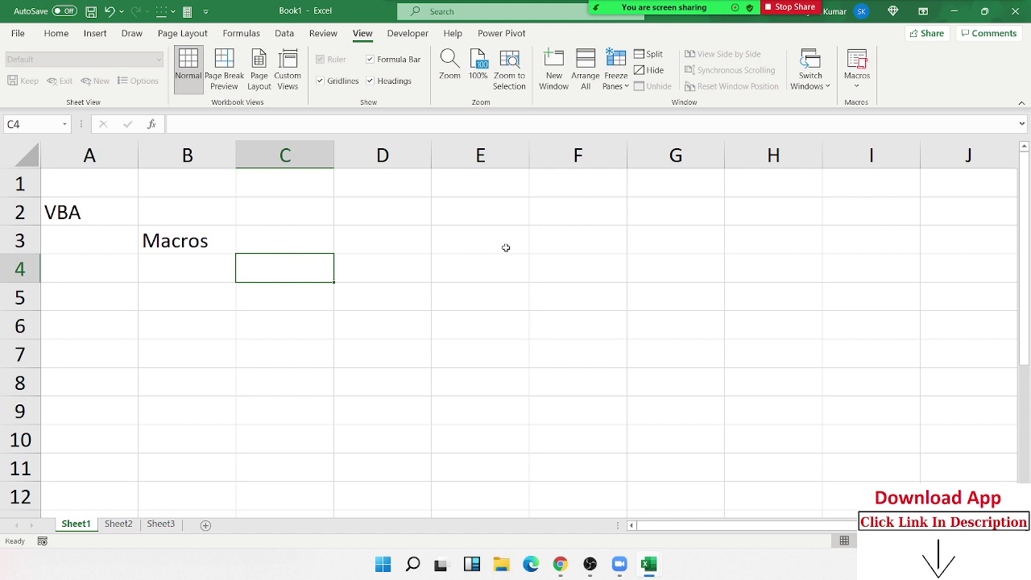
Close the Narrator settings window that popped up and create a new blank workbook
{"action": "key", "text": "super+ctrl+n"}
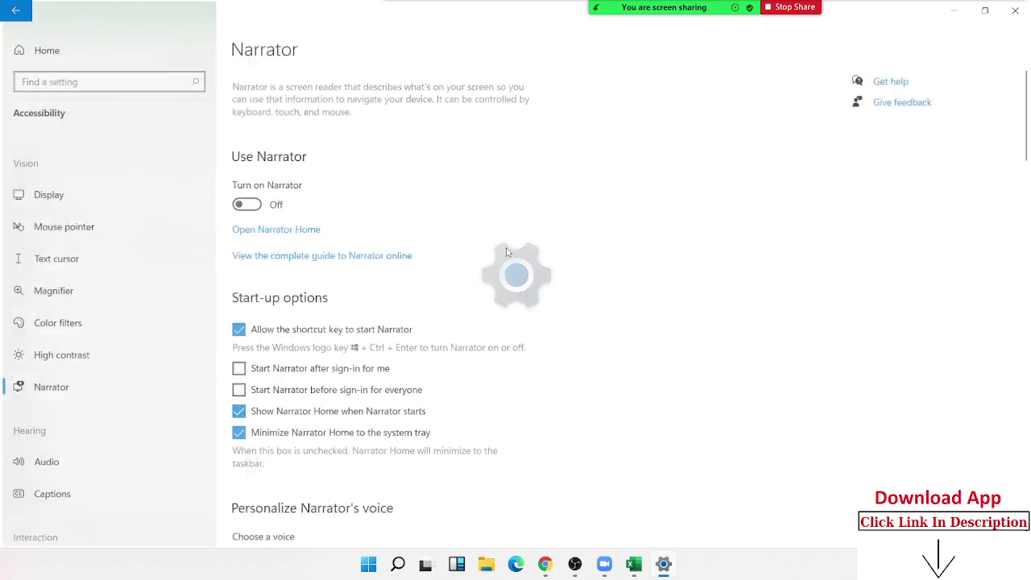
{"action": "left_click", "coordinate": [1015, 10]}
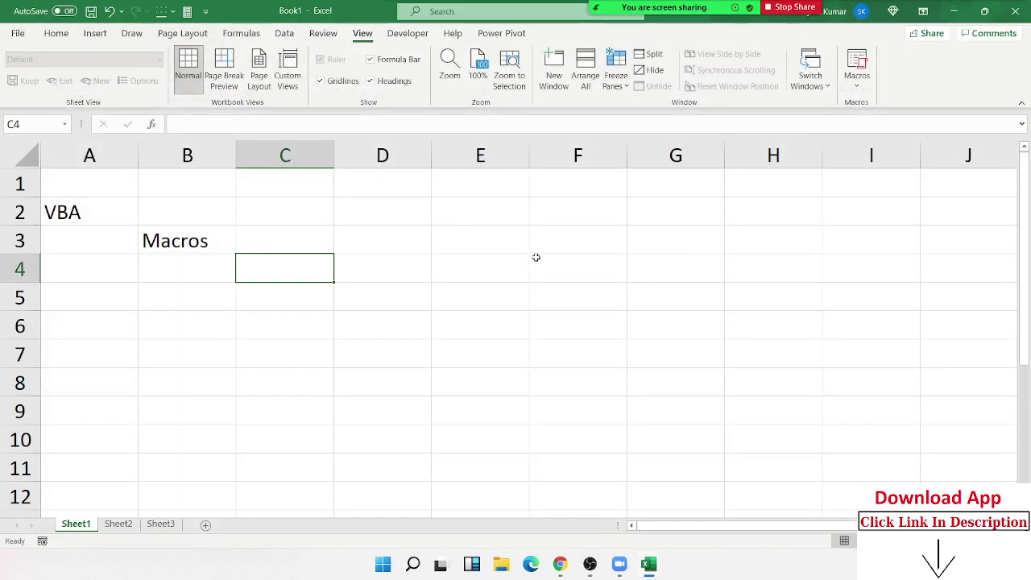
{"action": "key", "text": "ctrl+n"}
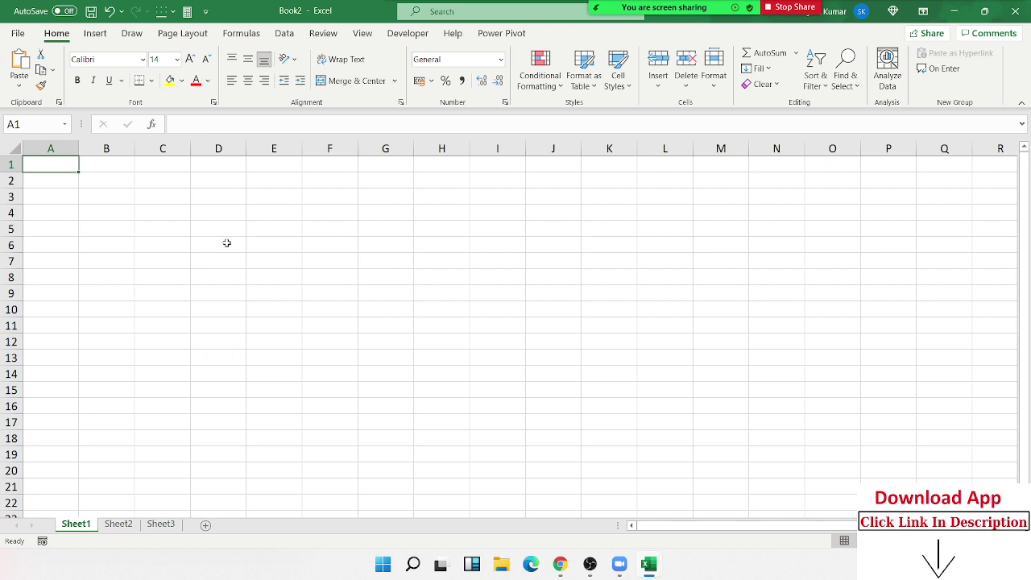
Enter the Name header in A1 and fill a list of names down to A10
{"action": "scroll", "coordinate": [223, 244], "scroll_direction": "up", "scroll_amount": 2, "text": "ctrl"}
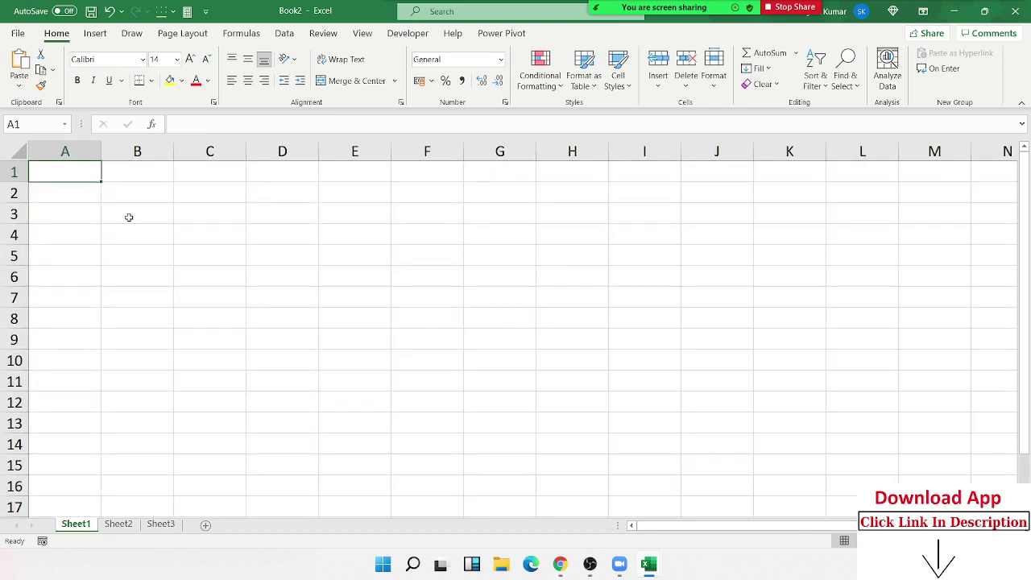
{"action": "type", "text": "Name"}
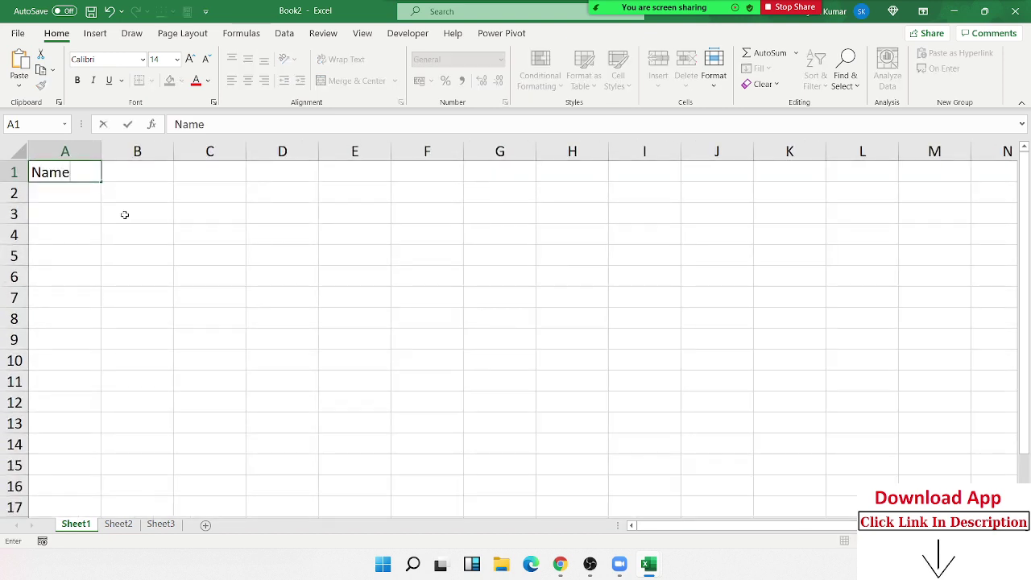
{"action": "key", "text": "Return"}
{"action": "type", "text": "Puja"}
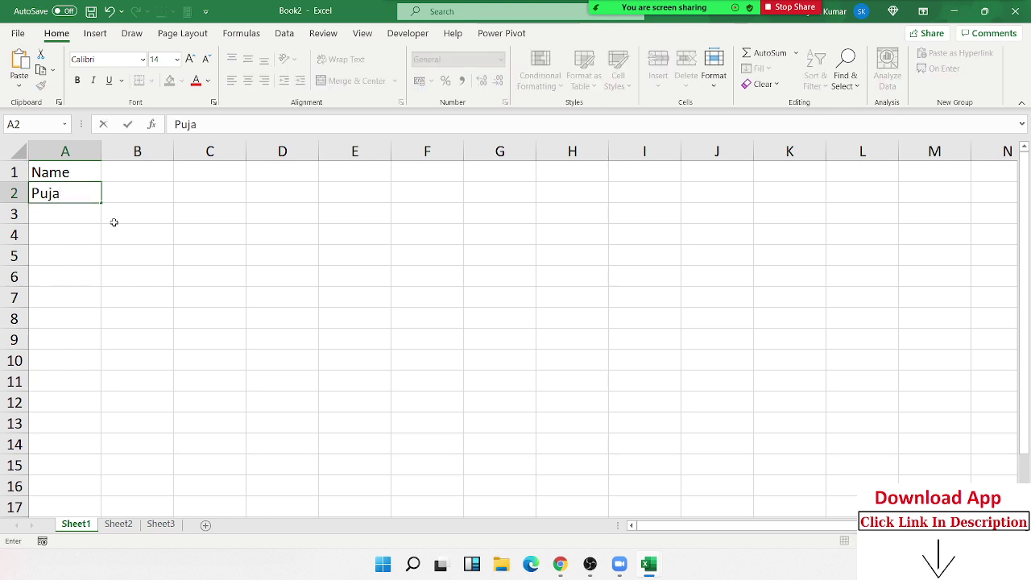
{"action": "left_click", "coordinate": [113, 221]}
{"action": "left_click", "coordinate": [97, 202]}
{"action": "left_click_drag", "start_coordinate": [97, 206], "coordinate": [101, 371]}
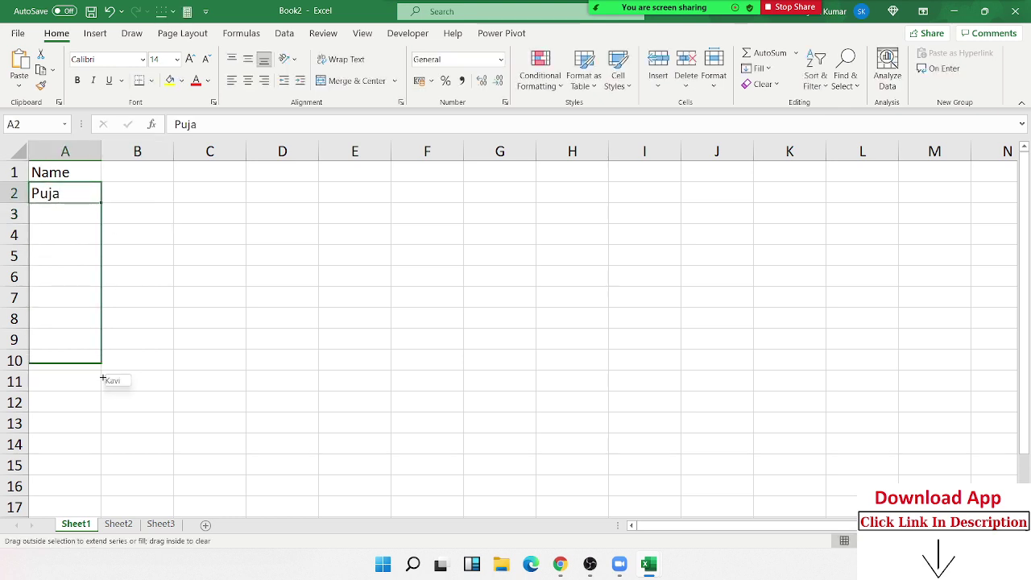
Add month headers JAN through APR across B1:E1
{"action": "left_click", "coordinate": [119, 176]}
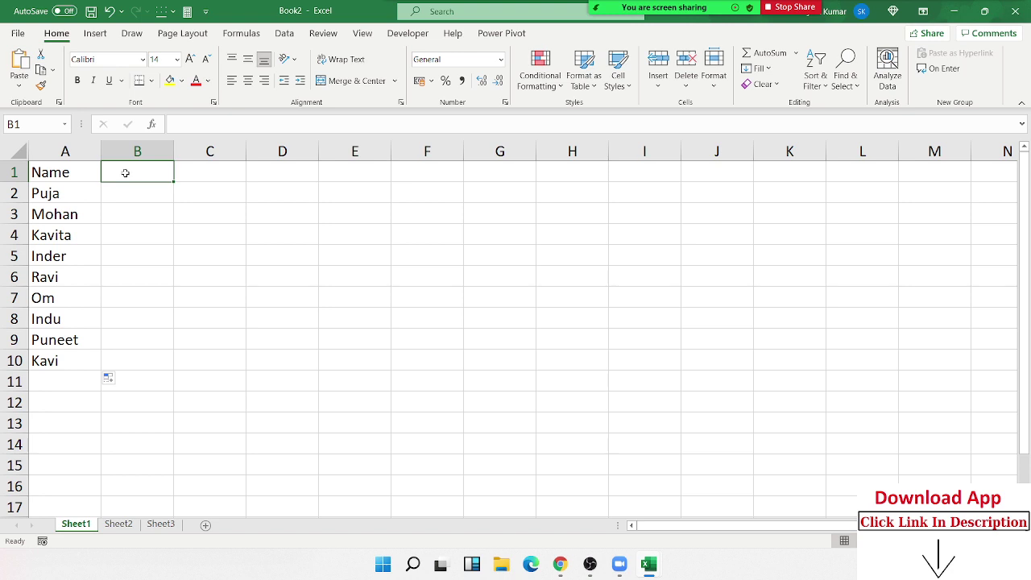
{"action": "type", "text": "JAN"}
{"action": "left_click", "coordinate": [202, 205]}
{"action": "left_click", "coordinate": [177, 172]}
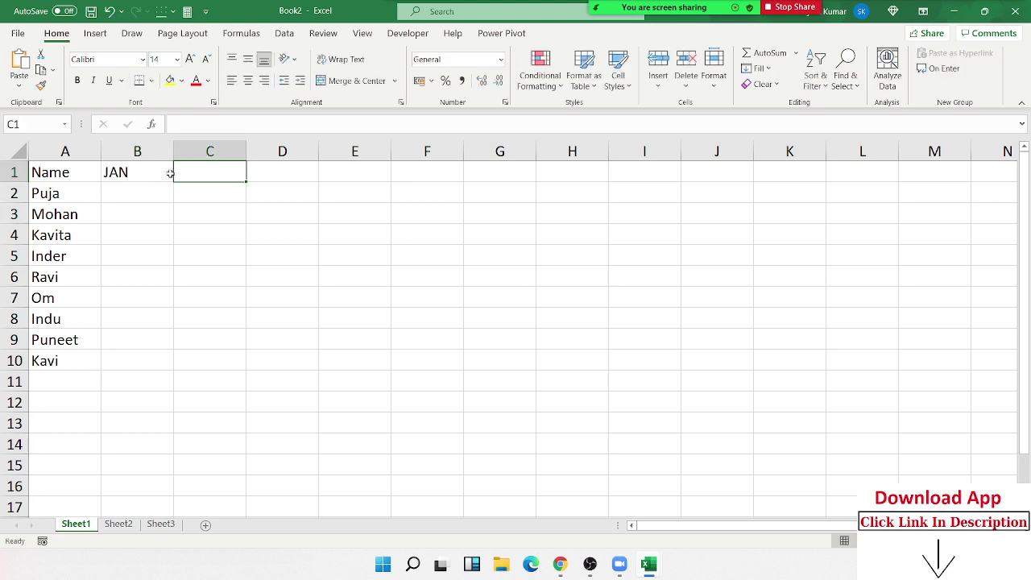
{"action": "left_click", "coordinate": [137, 173]}
{"action": "left_click_drag", "start_coordinate": [173, 182], "coordinate": [387, 183]}
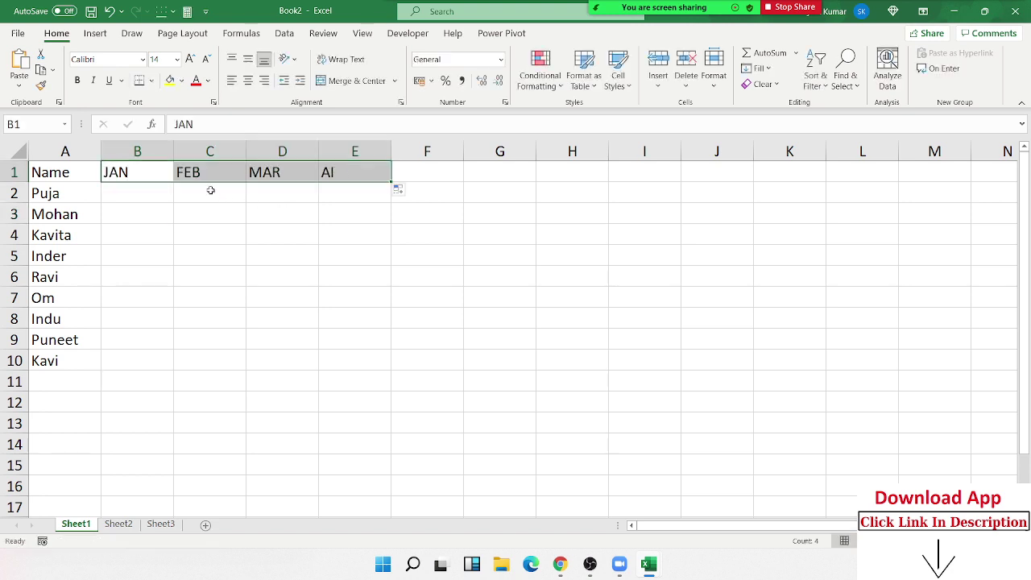
Enter the formula =RANDBETWEEN(10,90) in cell B2
{"action": "left_click", "coordinate": [170, 194]}
{"action": "type", "text": "=ra"}
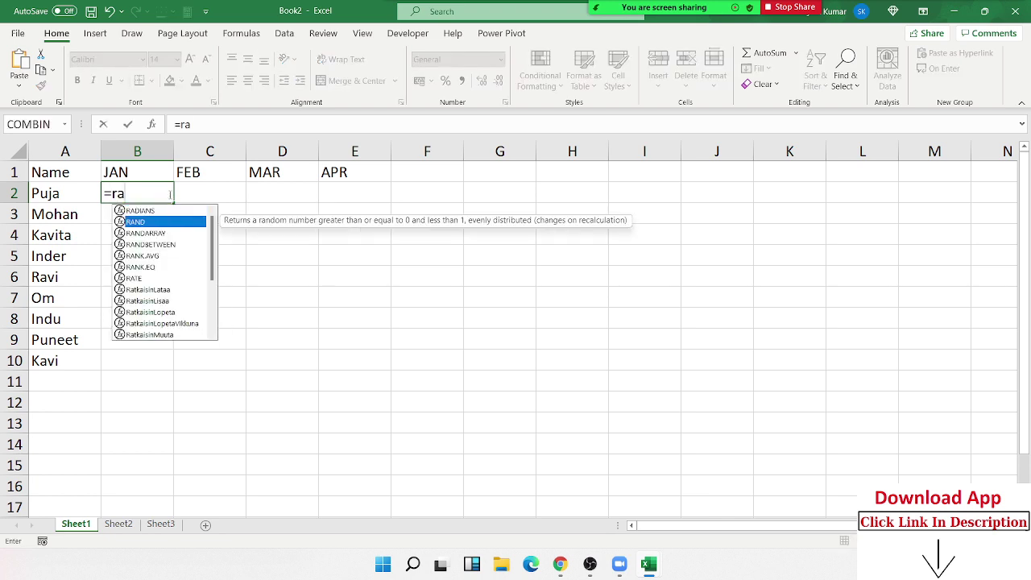
{"action": "key", "text": "Down"}
{"action": "key", "text": "Down"}
{"action": "key", "text": "Tab"}
{"action": "type", "text": "10"}
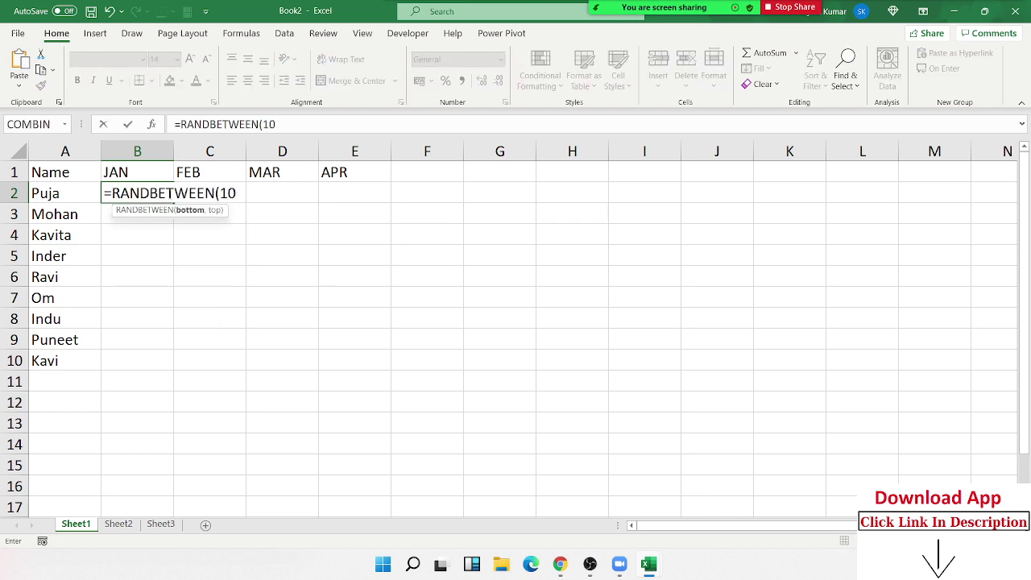
{"action": "type", "text": ",90"}
{"action": "key", "text": "Return"}
Fill the formula through B2:E10 and select the whole table A1:E10
{"action": "mouse_move", "coordinate": [165, 195]}
{"action": "left_mouse_down"}
{"action": "mouse_move", "coordinate": [302, 262]}
{"action": "mouse_move", "coordinate": [323, 360]}
{"action": "left_mouse_up"}
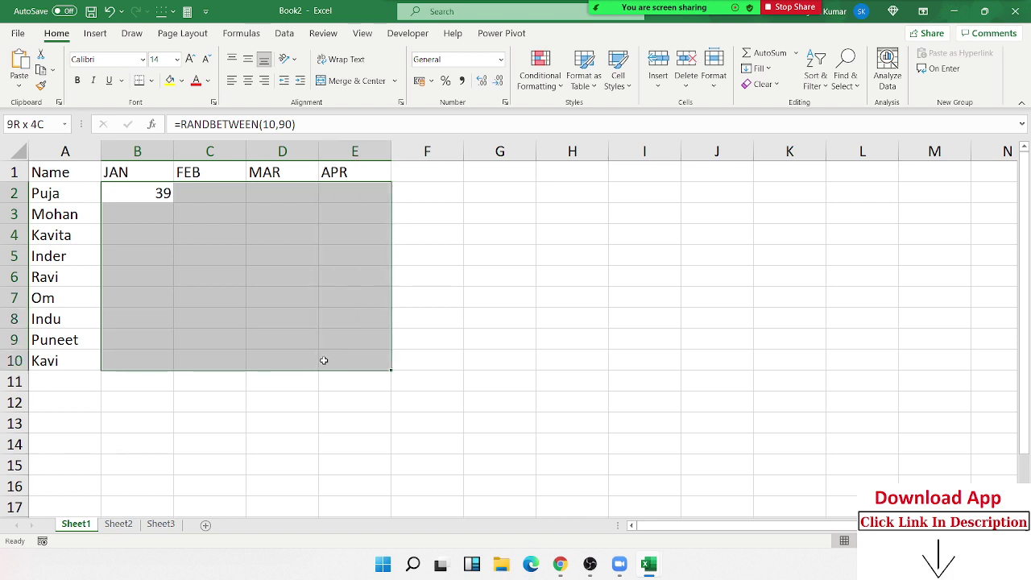
{"action": "key", "text": "ctrl+r"}
{"action": "key", "text": "ctrl+d"}
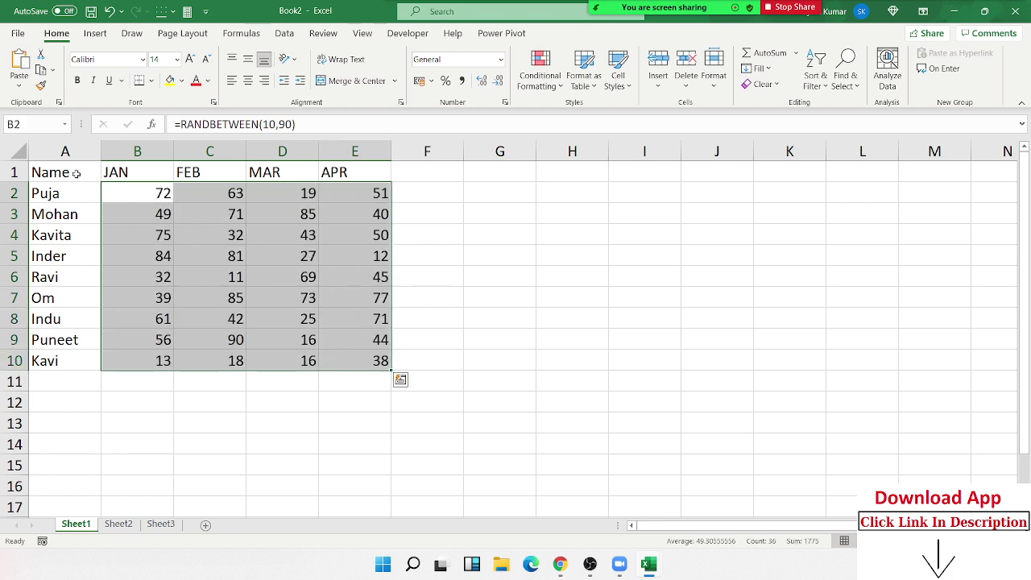
{"action": "left_click_drag", "start_coordinate": [77, 173], "coordinate": [334, 357]}
Paste the copied Name/JAN–APR table into Sheet2, Sheet3 and new Sheet4 and Sheet5
{"action": "key", "text": "ctrl+c"}
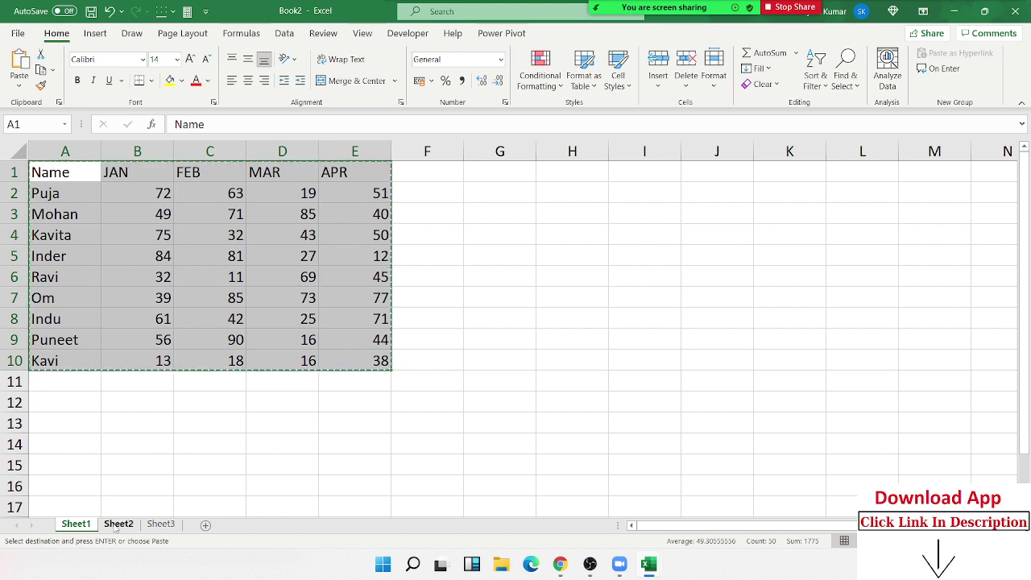
{"action": "left_click", "coordinate": [118, 525]}
{"action": "key", "text": "ctrl+v"}
{"action": "left_click", "coordinate": [161, 524]}
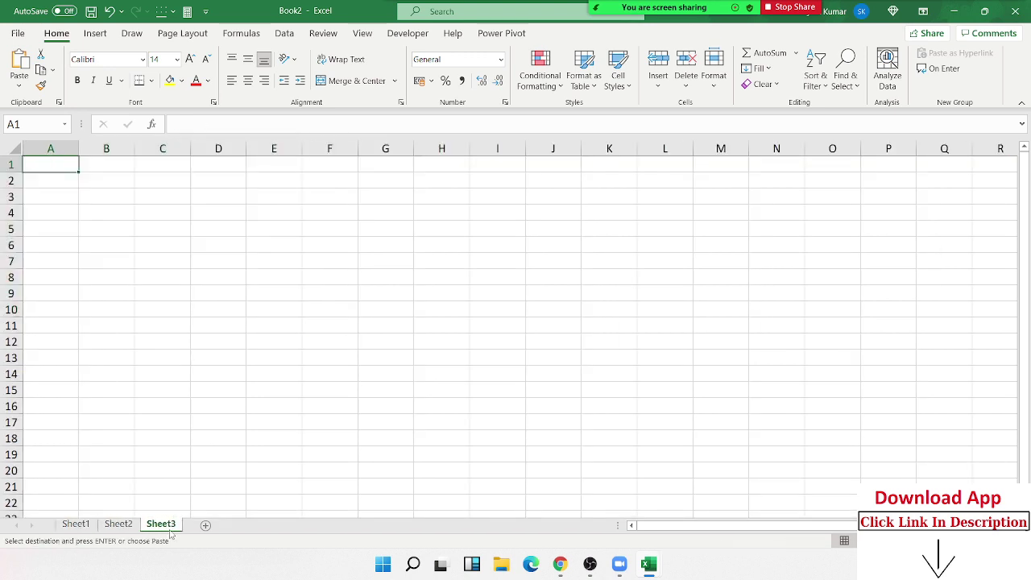
{"action": "key", "text": "ctrl+v"}
{"action": "left_click", "coordinate": [206, 525]}
{"action": "key", "text": "ctrl+v"}
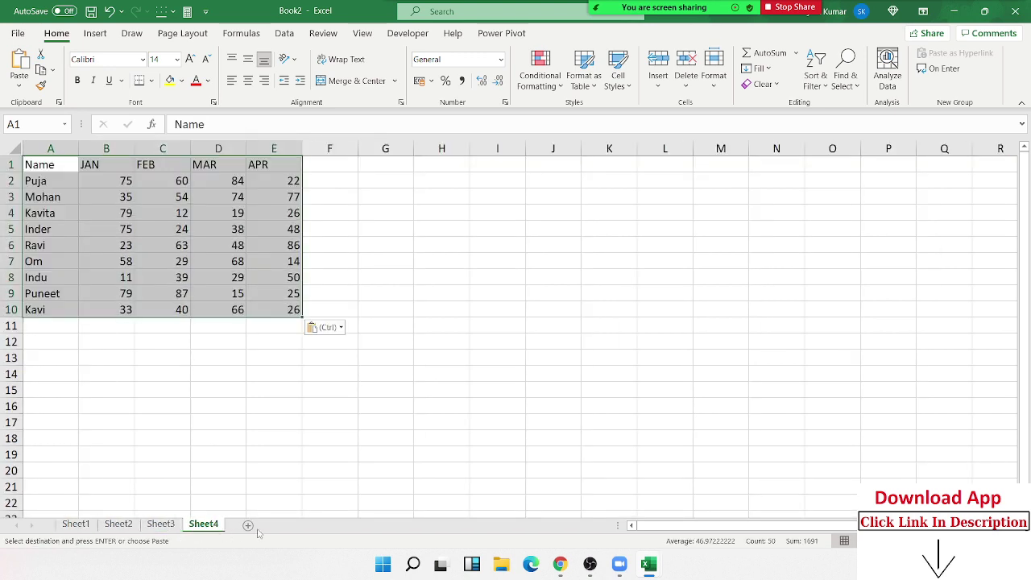
{"action": "left_click", "coordinate": [248, 524]}
{"action": "key", "text": "ctrl+v"}
Group Sheet1 through Sheet5 and convert table A1:E10 into plain values
{"action": "left_click", "coordinate": [85, 524], "text": "shift"}
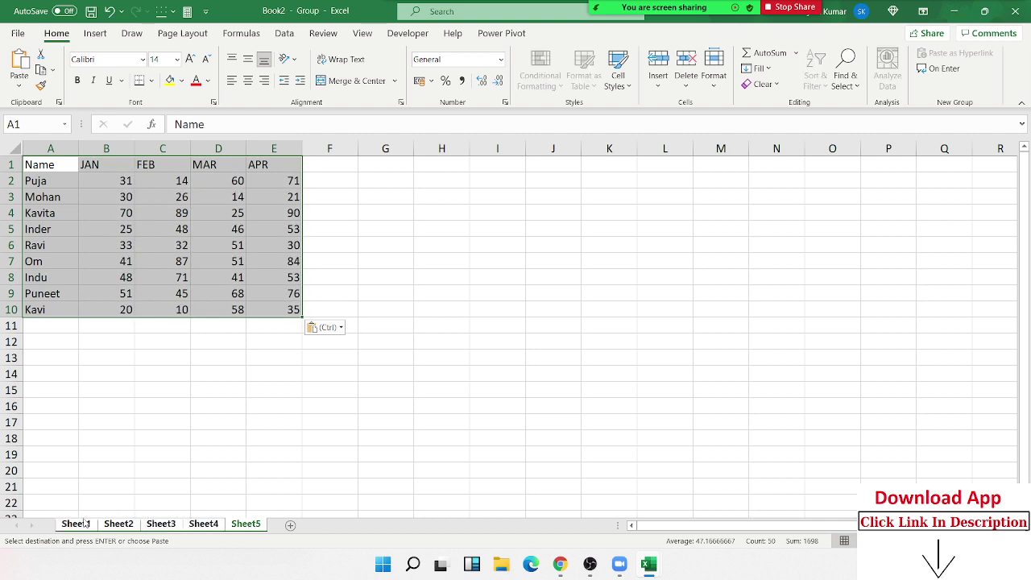
{"action": "key", "text": "ctrl+c"}
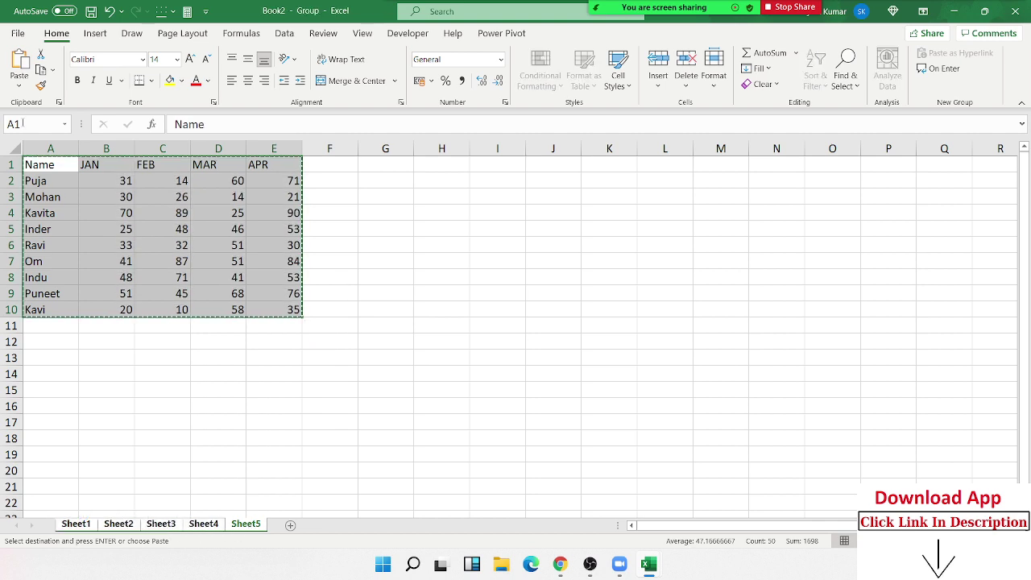
{"action": "left_click", "coordinate": [23, 87]}
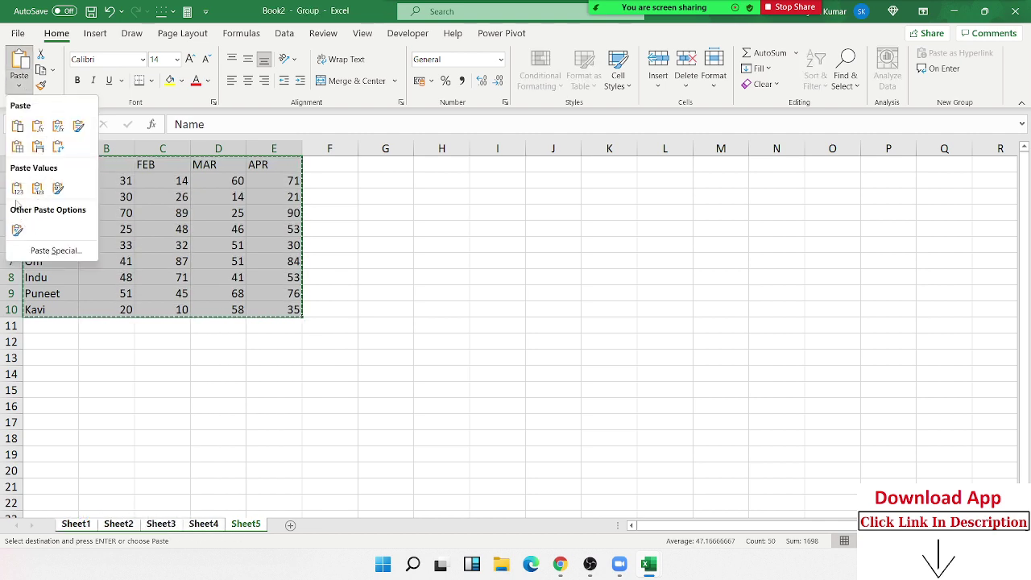
{"action": "left_click", "coordinate": [16, 191]}
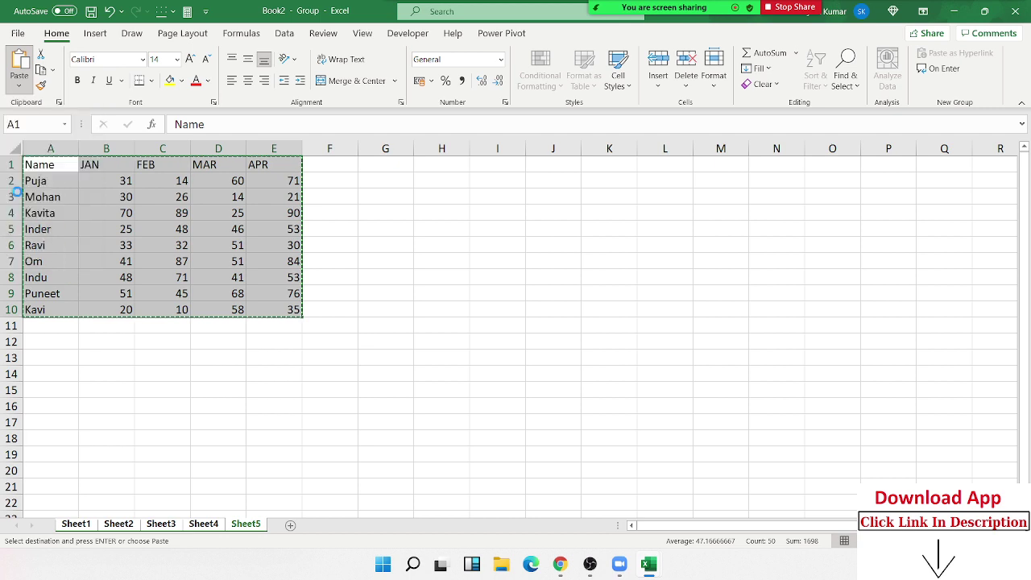
{"action": "left_click", "coordinate": [195, 306]}
Add Sheet6 after Sheet5, rename it Data, and return to cell A1
{"action": "left_click", "coordinate": [292, 525]}
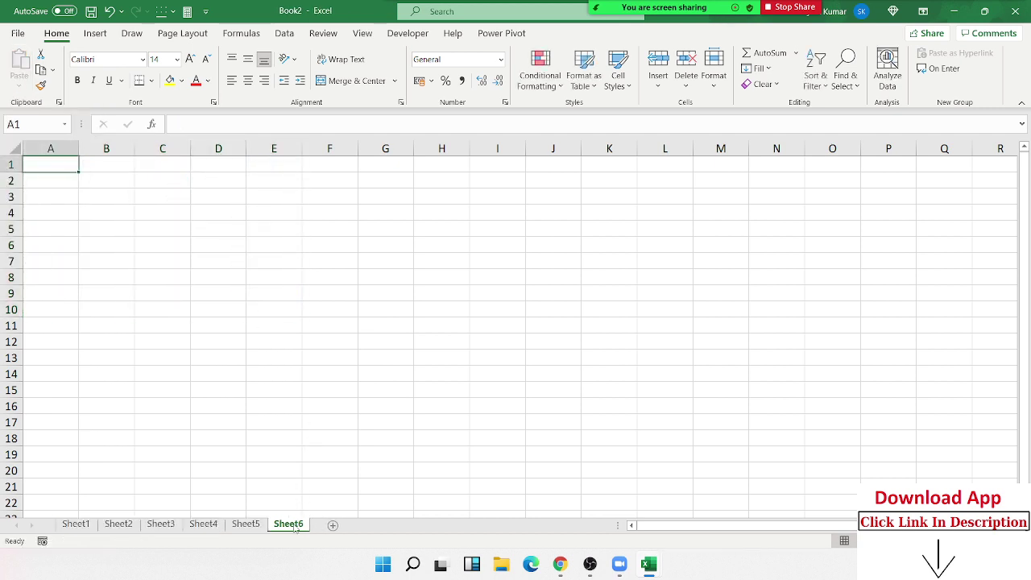
{"action": "double_click", "coordinate": [288, 525]}
{"action": "type", "text": "Data"}
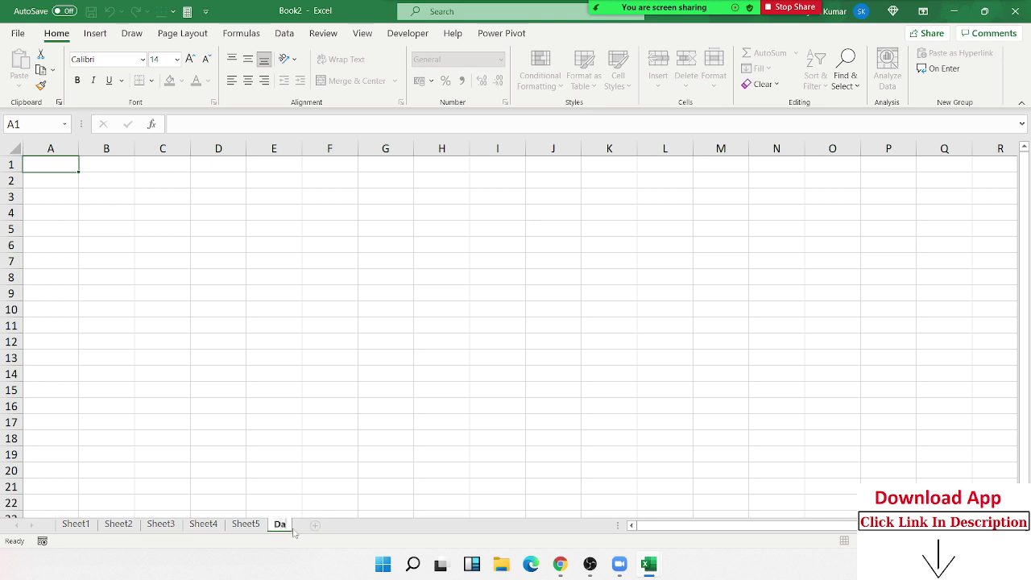
{"action": "left_click", "coordinate": [227, 353]}
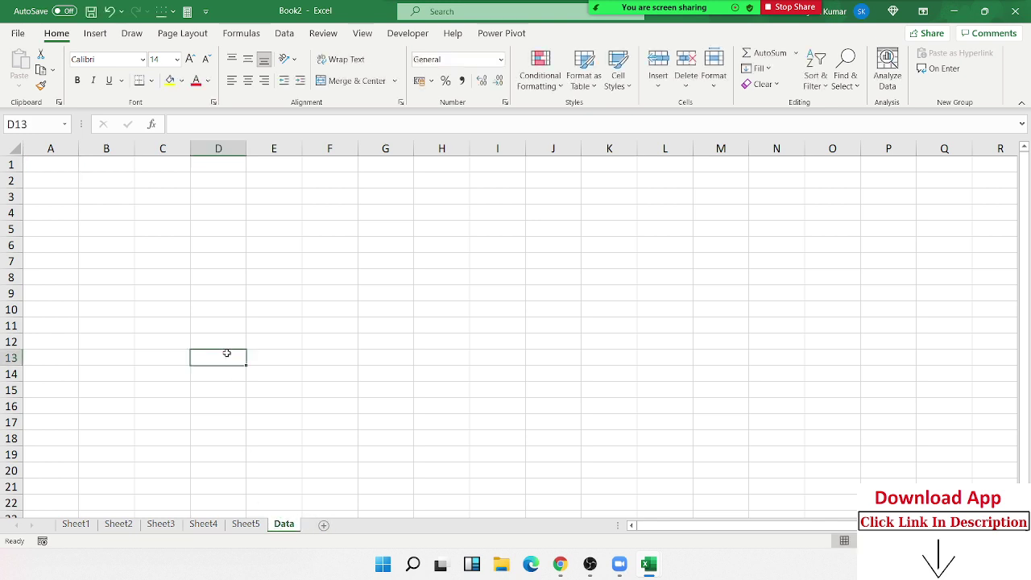
{"action": "left_click", "coordinate": [45, 163]}
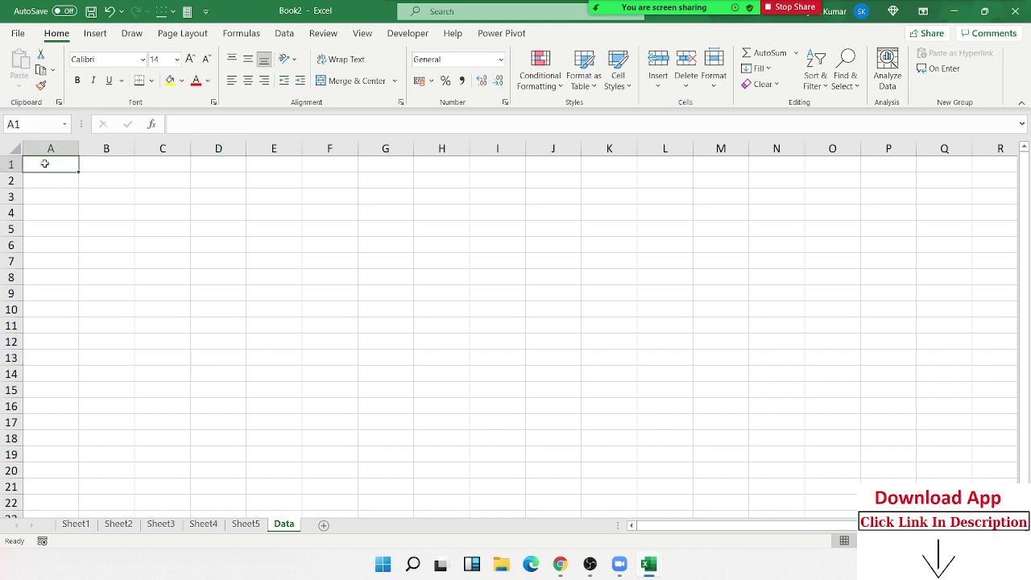
Show the Developer ribbon, check the Sheet1 and Sheet2 tables, then go back to Data
{"action": "left_click", "coordinate": [387, 35]}
{"action": "left_click", "coordinate": [76, 524]}
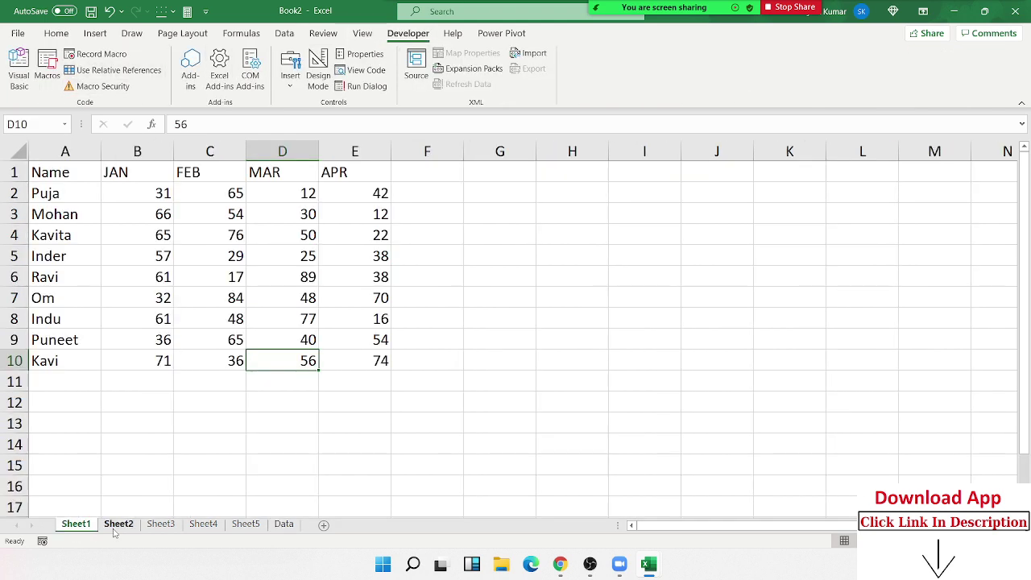
{"action": "left_click", "coordinate": [116, 526]}
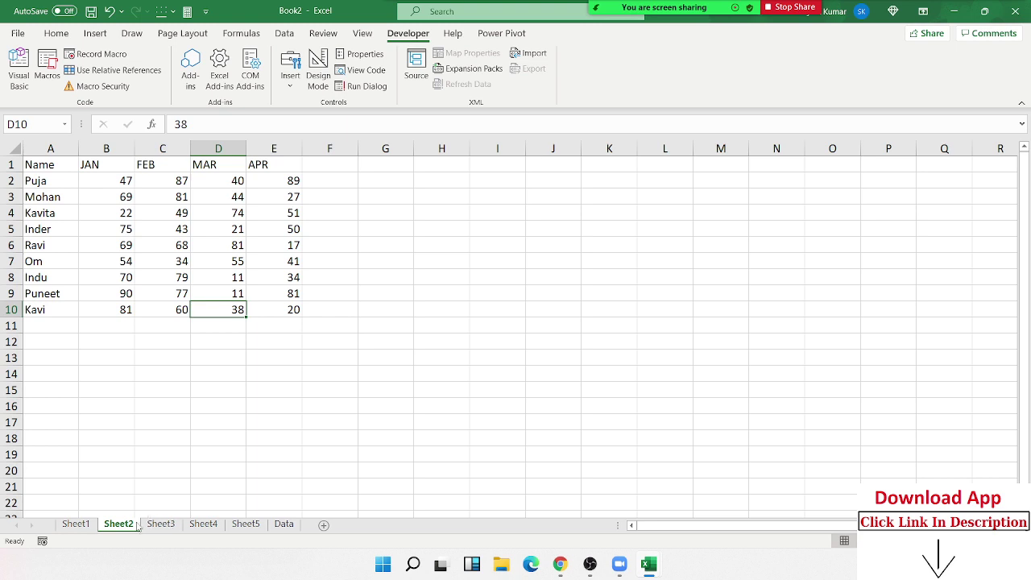
{"action": "left_click", "coordinate": [279, 525]}
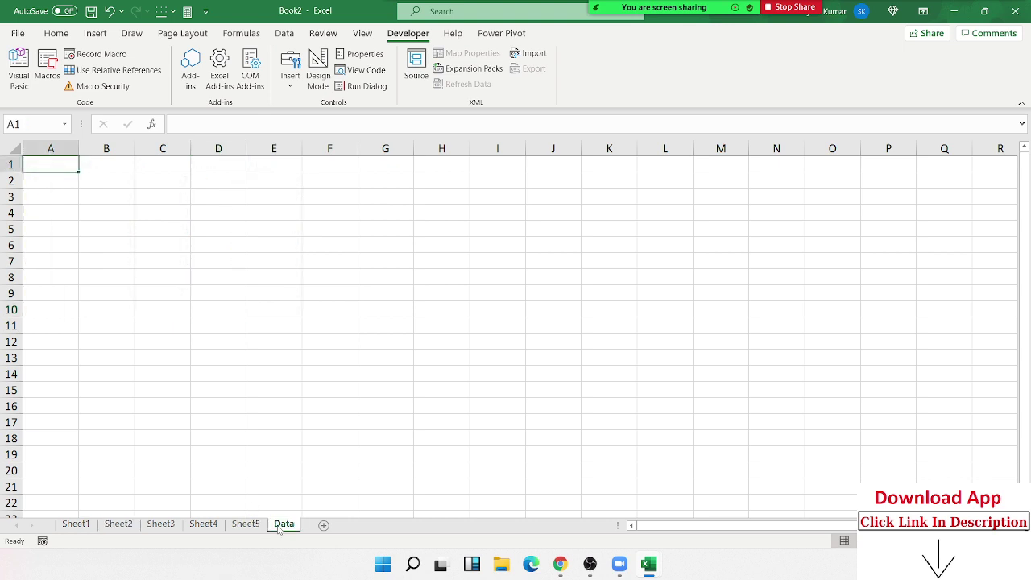
Open the Visual Basic editor and insert a new module into Book2
{"action": "left_click", "coordinate": [23, 84]}
{"action": "left_click", "coordinate": [237, 228]}
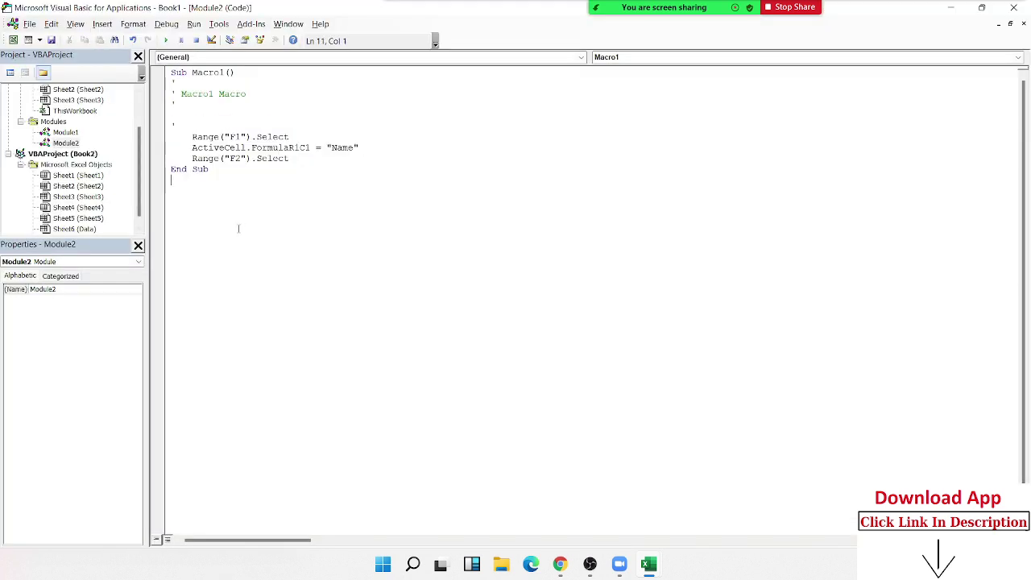
{"action": "left_click", "coordinate": [102, 187]}
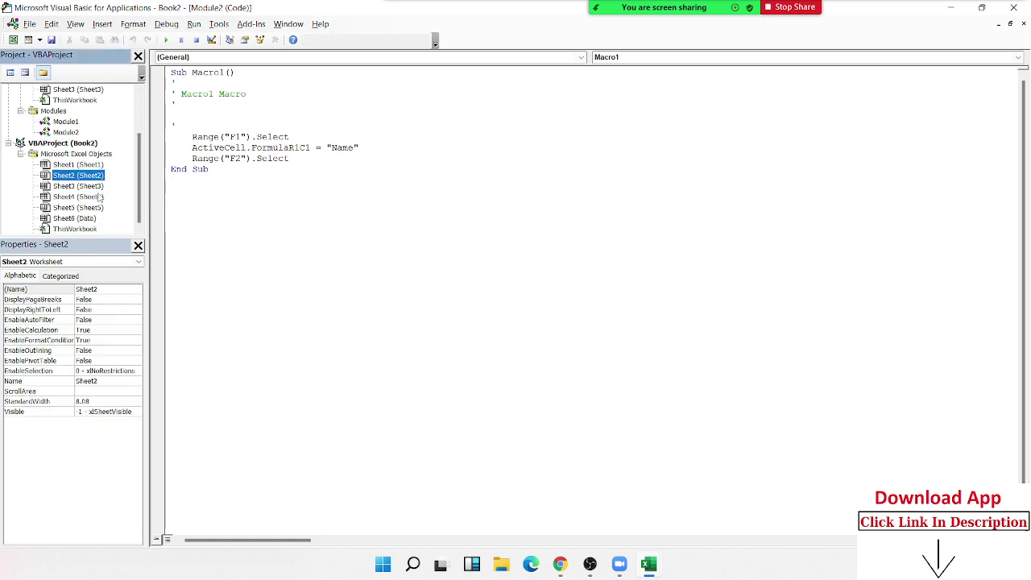
{"action": "left_click", "coordinate": [102, 23]}
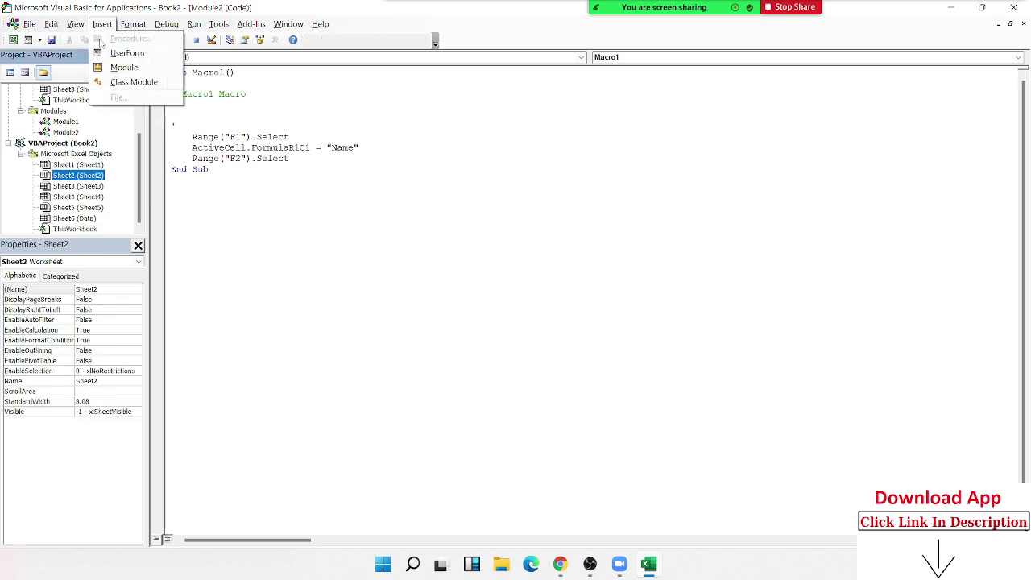
{"action": "left_click", "coordinate": [124, 67]}
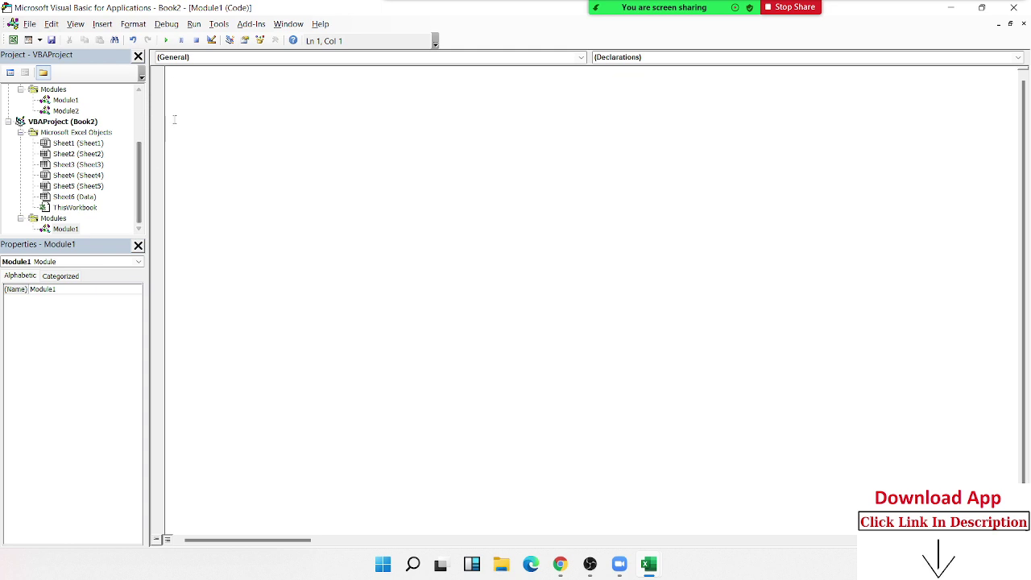
Write Sub copy() looping For i = 1 To Sheets.Count - 1 with Sheets(i).Select
{"action": "type", "text": "Sub "}
{"action": "type", "text": "copy()"}
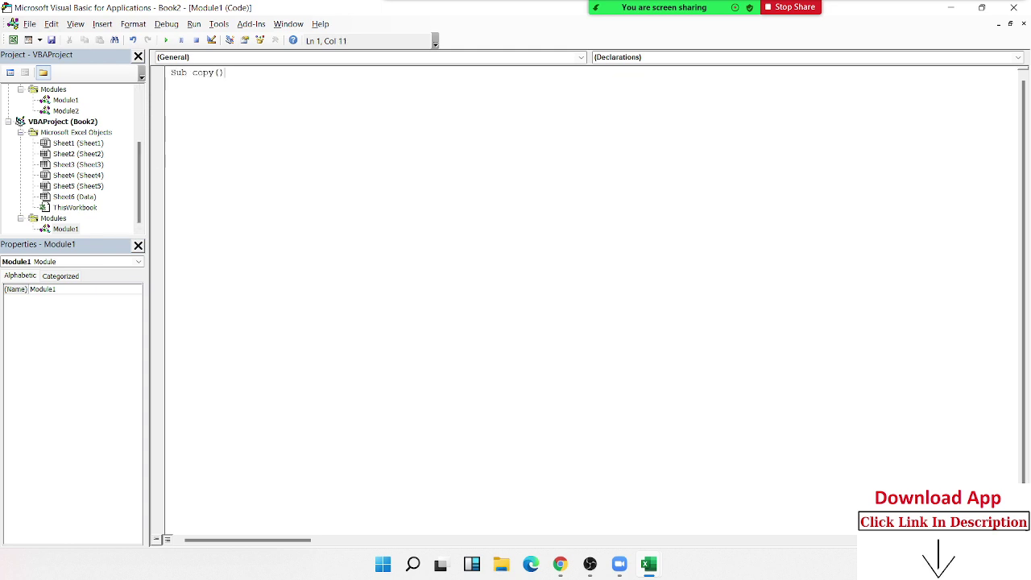
{"action": "key", "text": "Return"}
{"action": "key", "text": "Return"}
{"action": "key", "text": "Return"}
{"action": "key", "text": "Return"}
{"action": "key", "text": "Return"}
{"action": "type", "text": "for i = "}
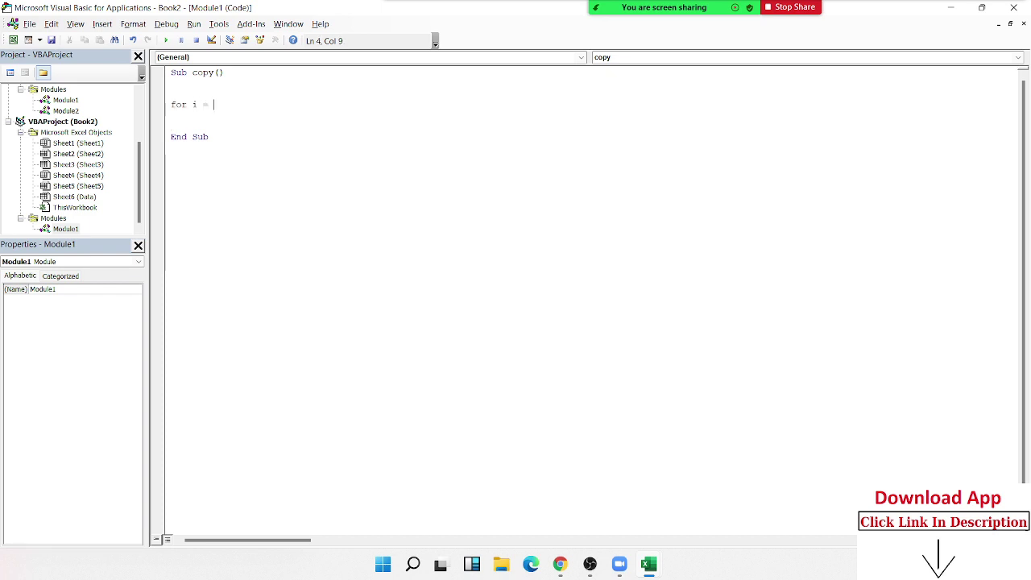
{"action": "type", "text": "1 to sheet"}
{"action": "type", "text": "s.cou"}
{"action": "key", "text": "Tab"}
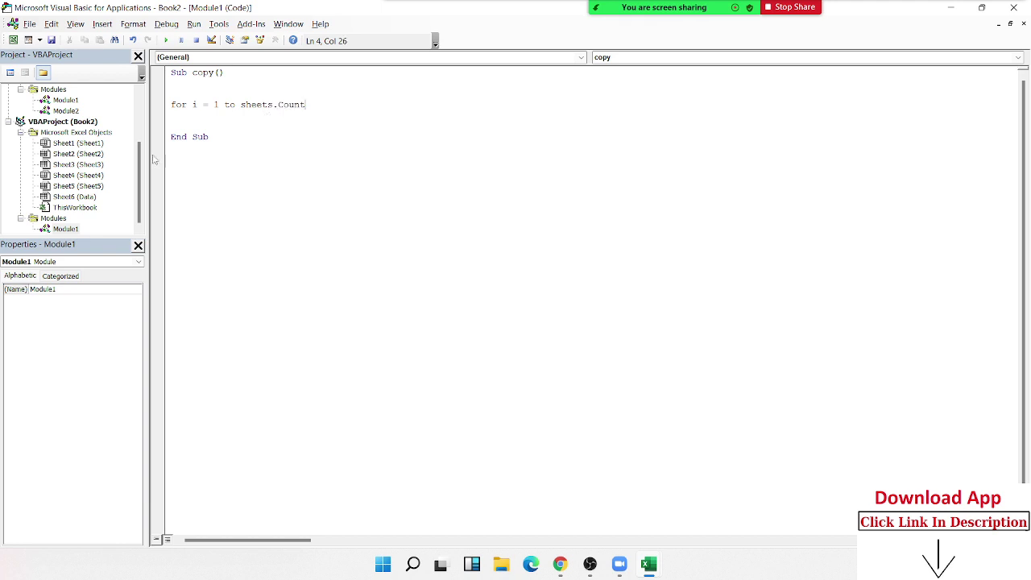
{"action": "type", "text": "- 1"}
{"action": "key", "text": "Return"}
{"action": "key", "text": "Return"}
{"action": "key", "text": "Return"}
{"action": "key", "text": "Return"}
{"action": "type", "text": "Next i"}
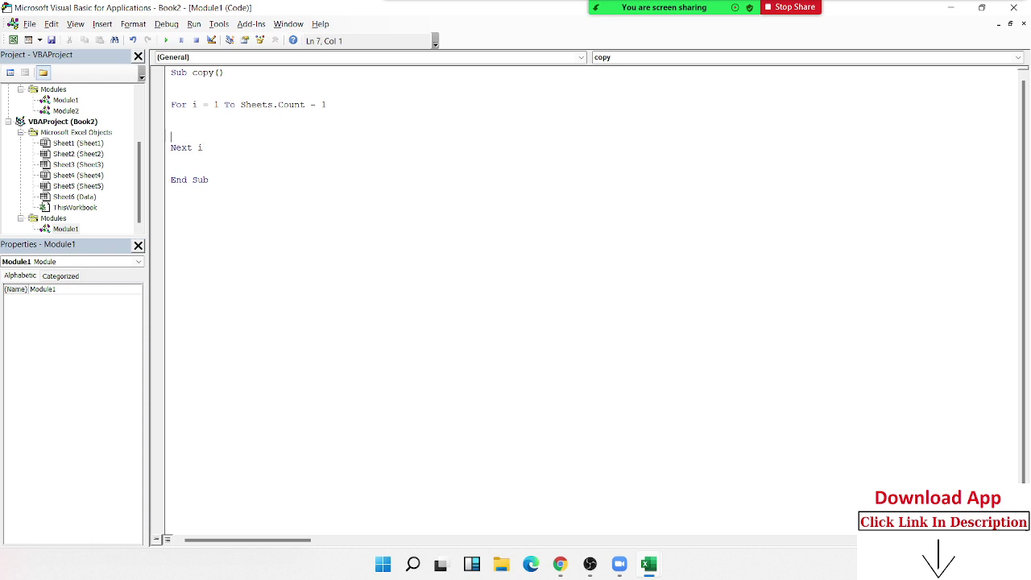
{"action": "type", "text": "sheets"}
{"action": "type", "text": "(i)."}
{"action": "key", "text": "BackSpace"}
{"action": "key", "text": "BackSpace"}
{"action": "right_click", "coordinate": [203, 153]}
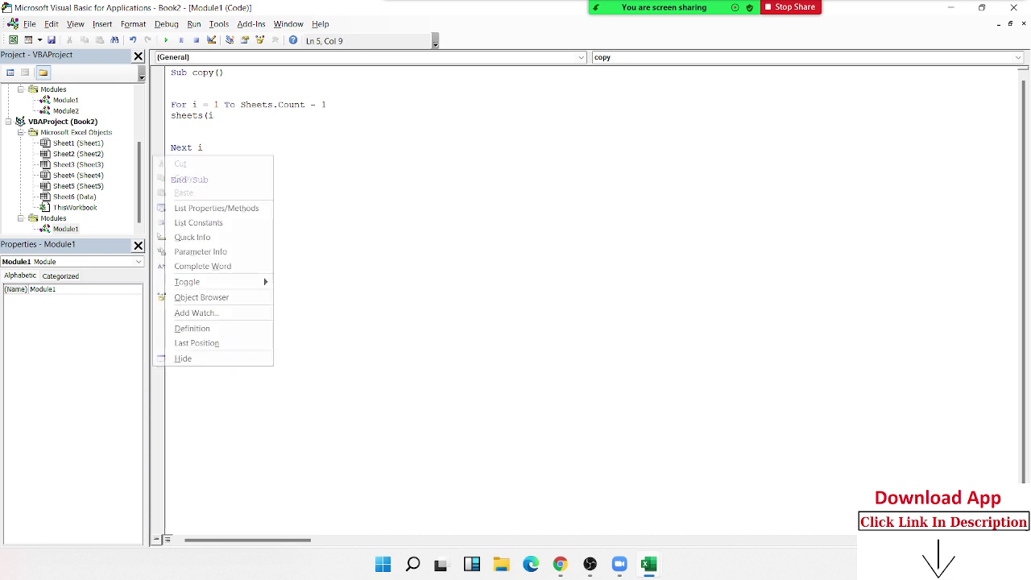
{"action": "key", "text": "Escape"}
{"action": "type", "text": ").S"}
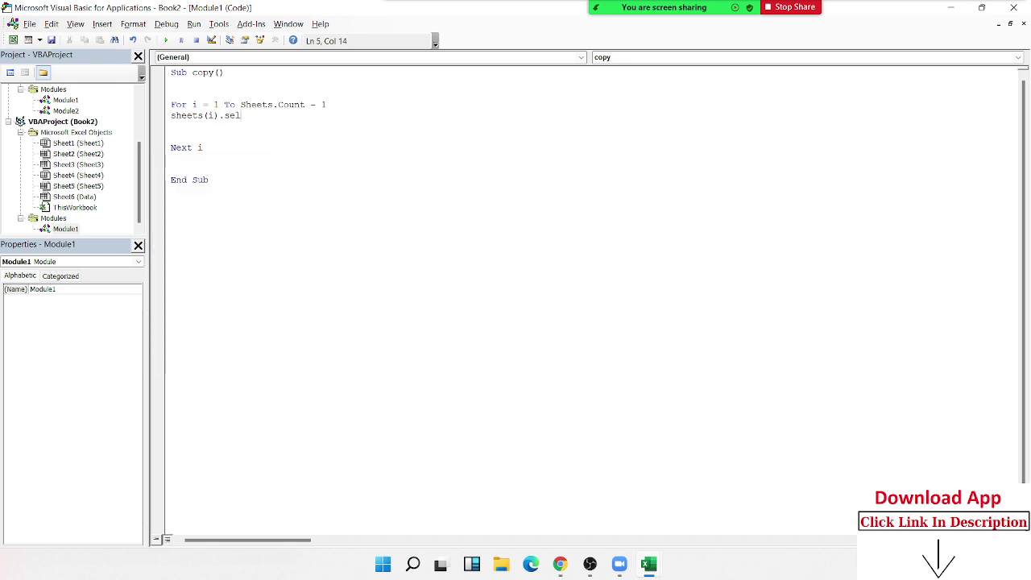
{"action": "type", "text": "elect"}
{"action": "key", "text": "Return"}
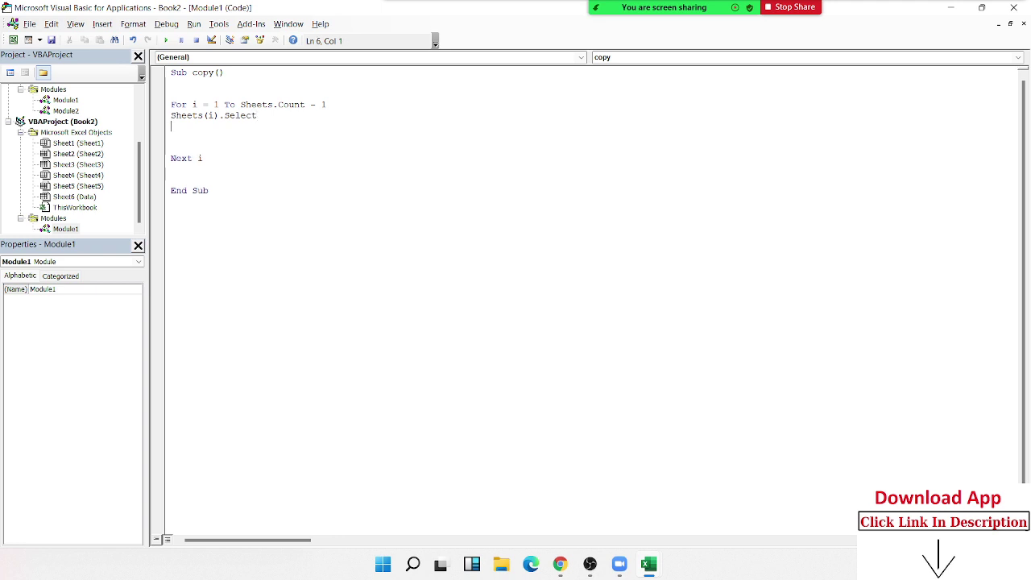
Search Windows for a screen zoom tool
{"action": "key", "text": "super"}
{"action": "type", "text": "zo"}
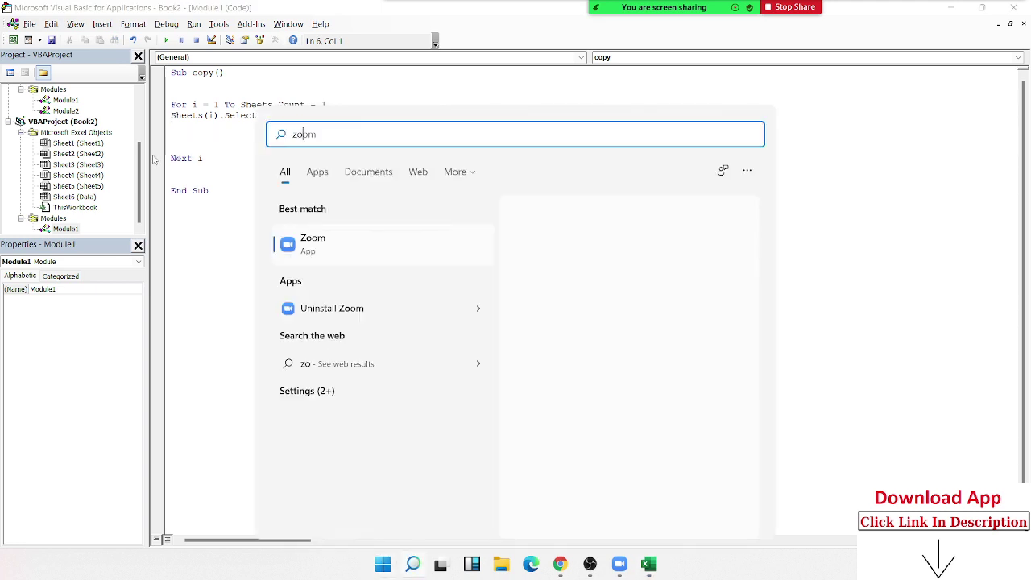
{"action": "type", "text": "om"}
{"action": "key", "text": "BackSpace"}
{"action": "key", "text": "BackSpace"}
{"action": "key", "text": "BackSpace"}
{"action": "key", "text": "BackSpace"}
Launch Magnifier, move its toolbar off the code, and zoom to 200%
{"action": "type", "text": "ma"}
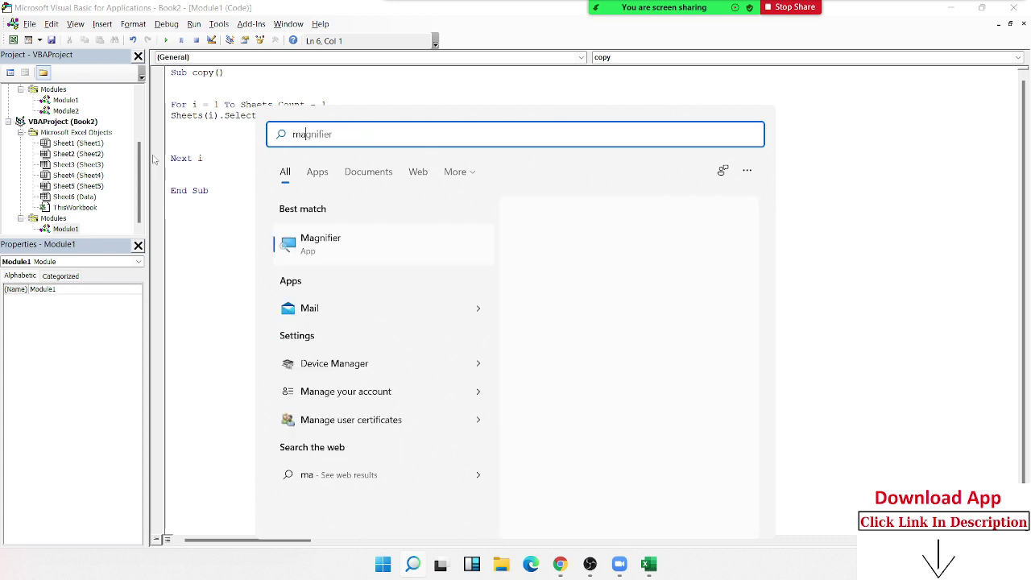
{"action": "left_click", "coordinate": [617, 285]}
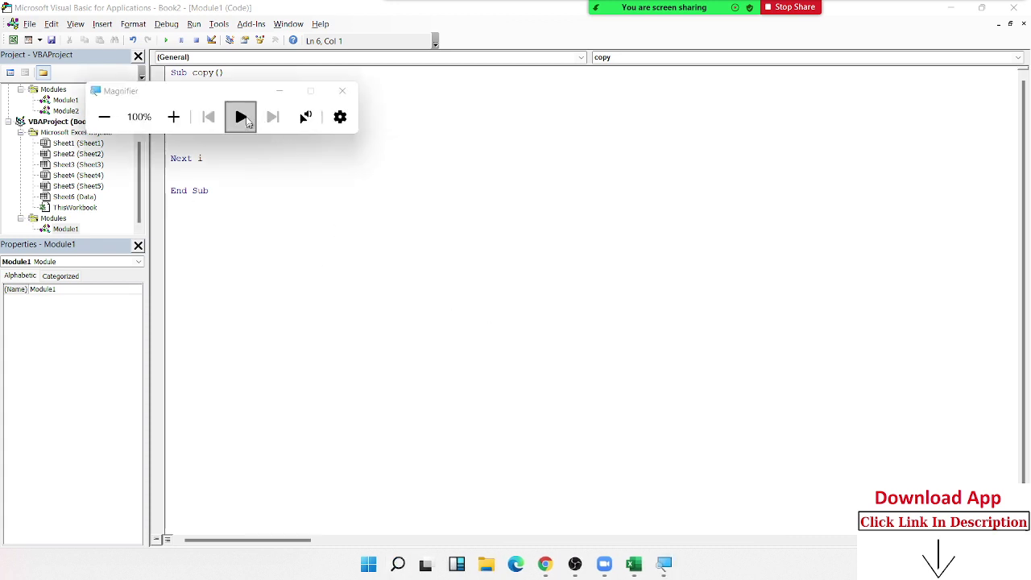
{"action": "left_click_drag", "start_coordinate": [223, 96], "coordinate": [628, 112]}
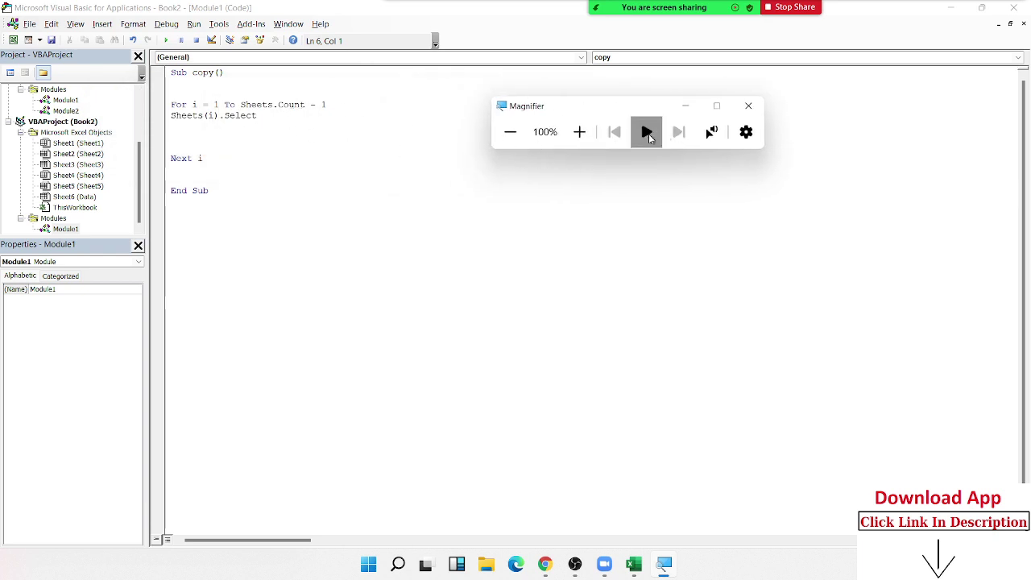
{"action": "left_click", "coordinate": [648, 133]}
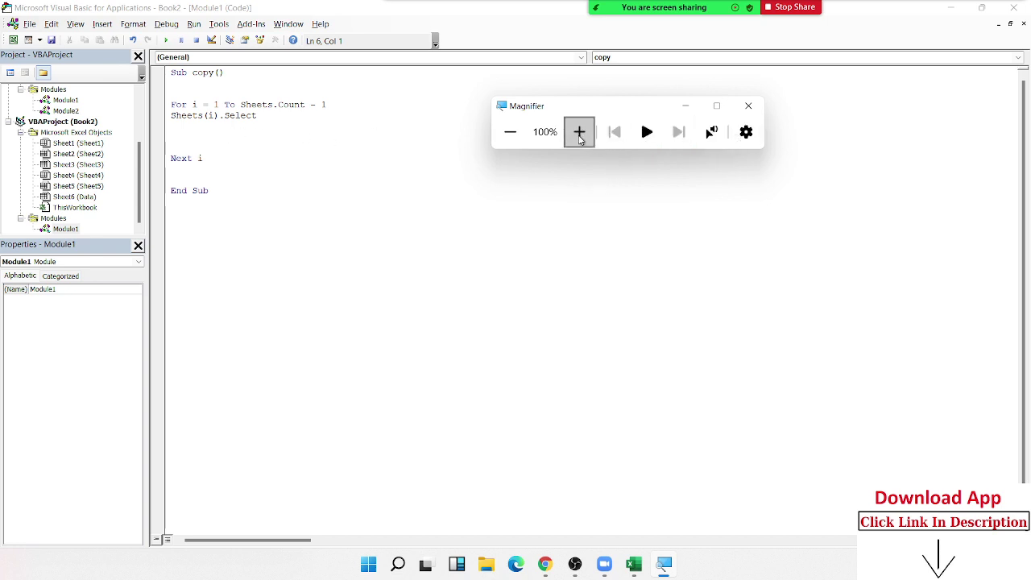
{"action": "left_click", "coordinate": [578, 137]}
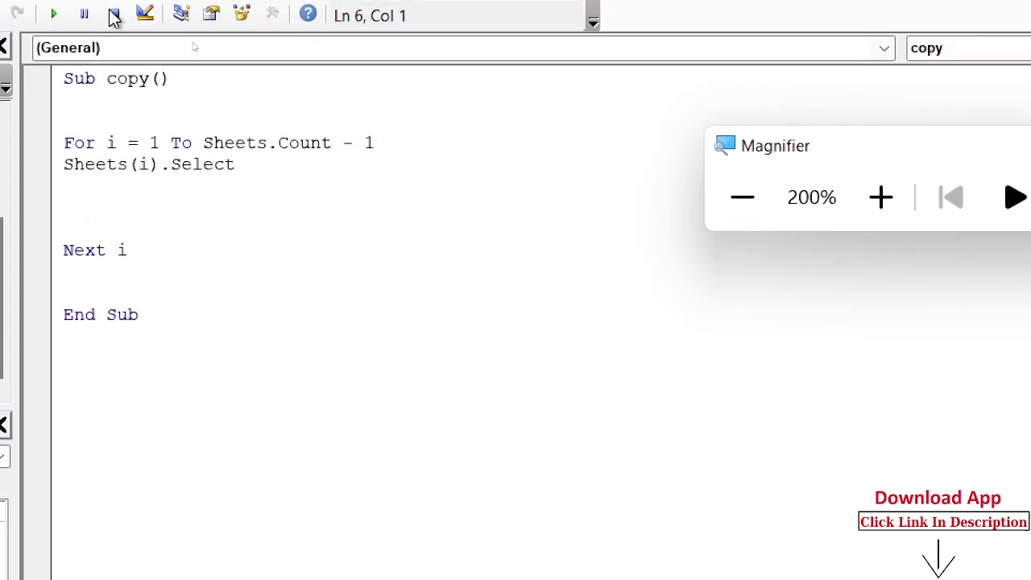
Add the line Range("A1").CurrentRegion.Copy below Sheets(i).Select in the loop
{"action": "left_click", "coordinate": [102, 109]}
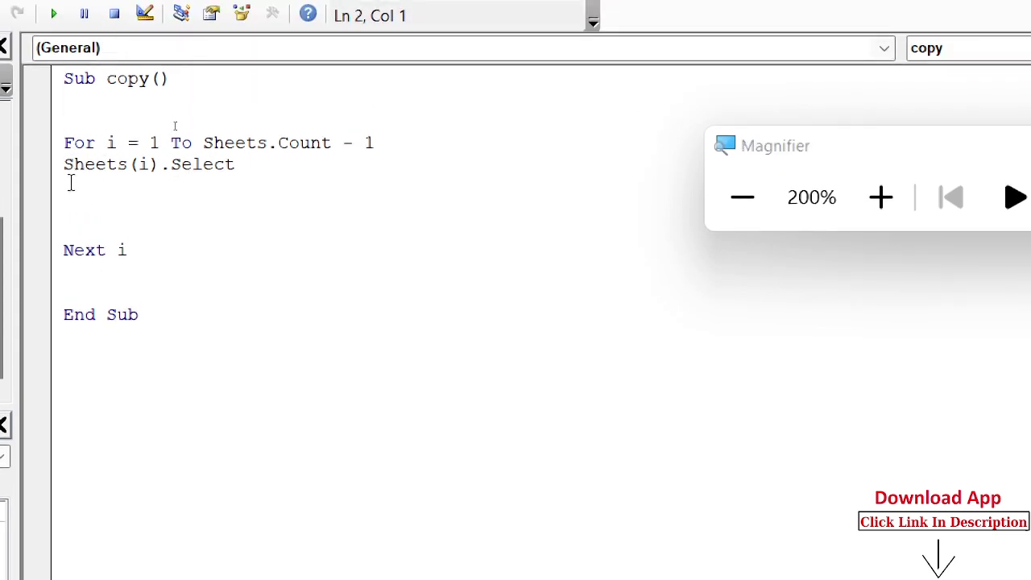
{"action": "left_click", "coordinate": [105, 200]}
{"action": "type", "text": "rangw"}
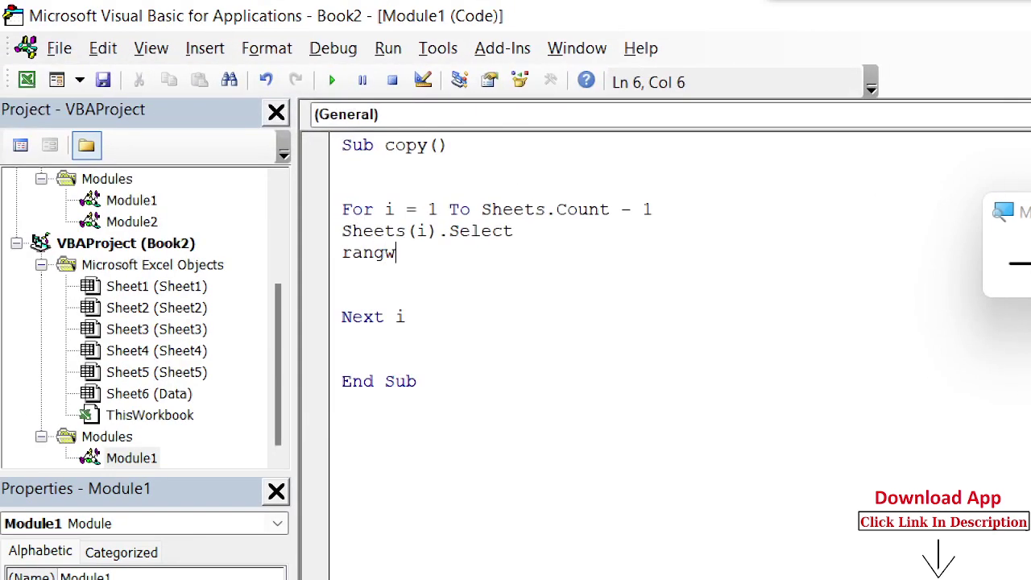
{"action": "key", "text": "BackSpace"}
{"action": "type", "text": "e"}
{"action": "type", "text": "("}
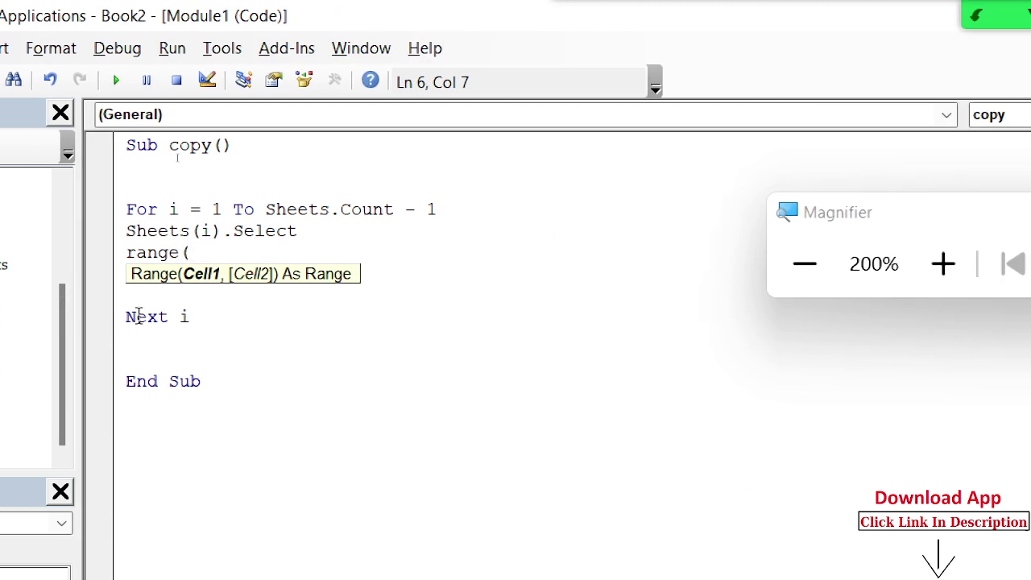
{"action": "type", "text": "\"A"}
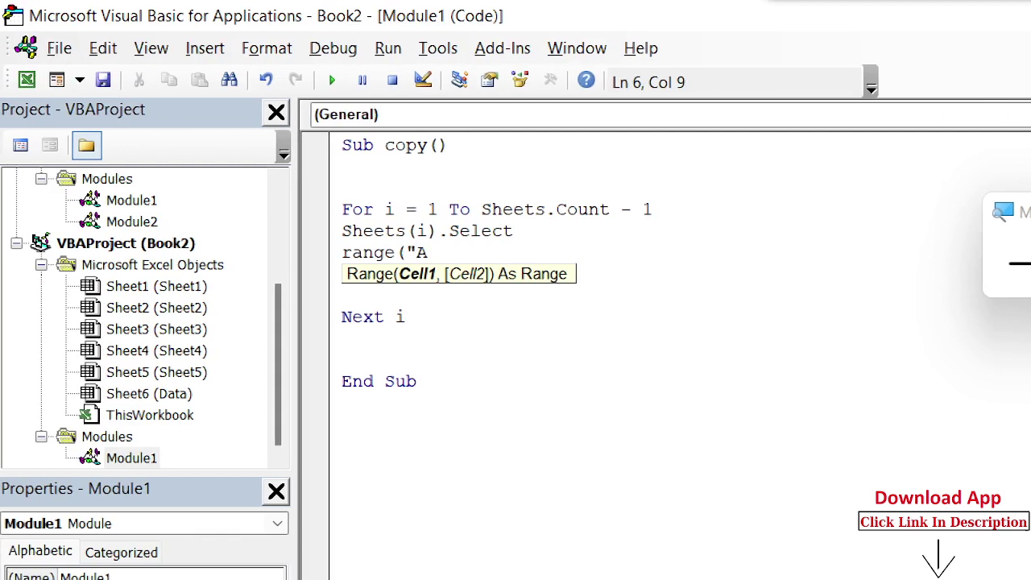
{"action": "type", "text": "1"}
{"action": "type", "text": "\"0"}
{"action": "type", "text": "."}
{"action": "key", "text": "BackSpace"}
{"action": "key", "text": "BackSpace"}
{"action": "type", "text": ")"}
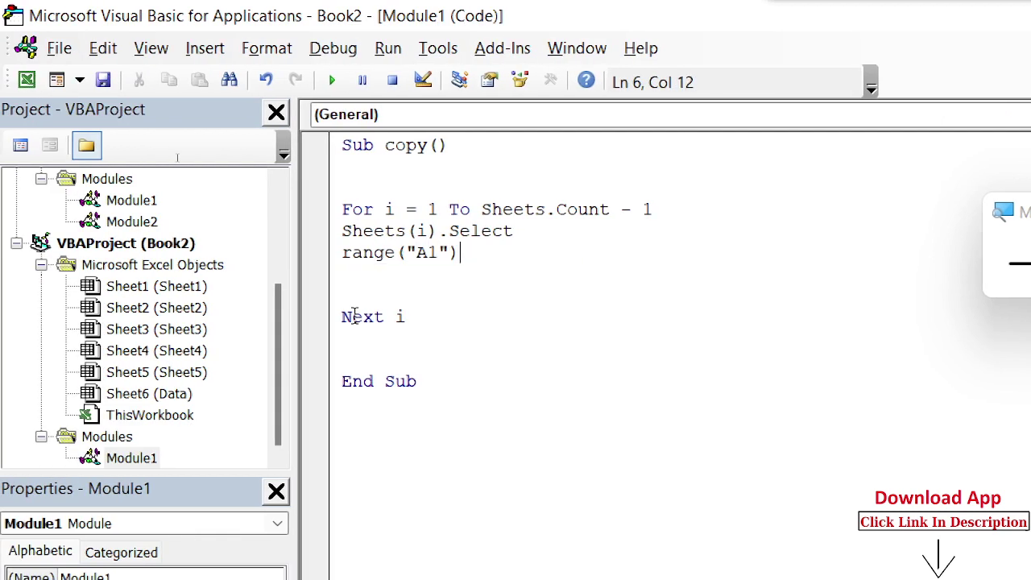
{"action": "type", "text": ".cu"}
{"action": "key", "text": "Down"}
{"action": "key", "text": "Tab"}
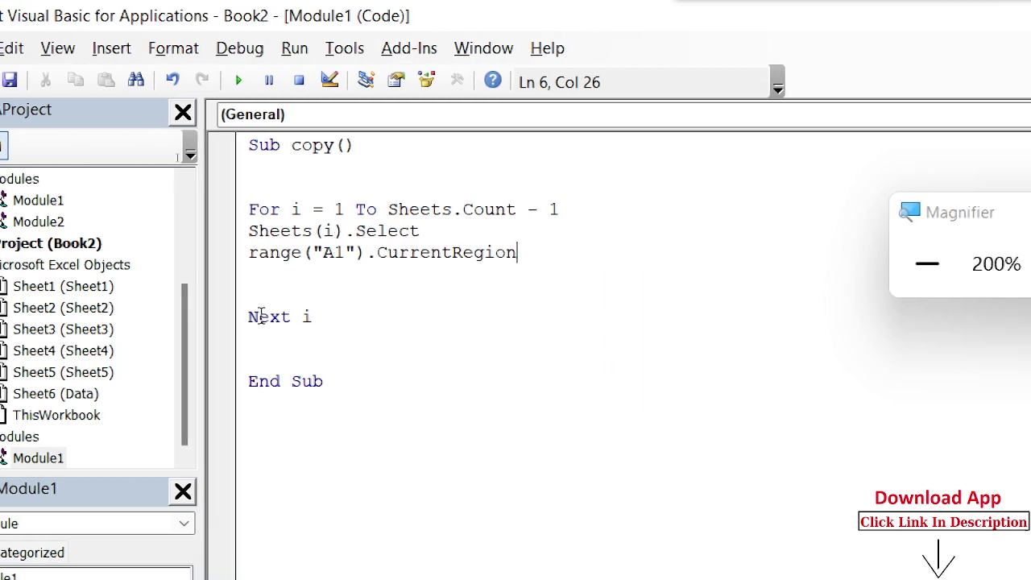
{"action": "type", "text": ".copy"}
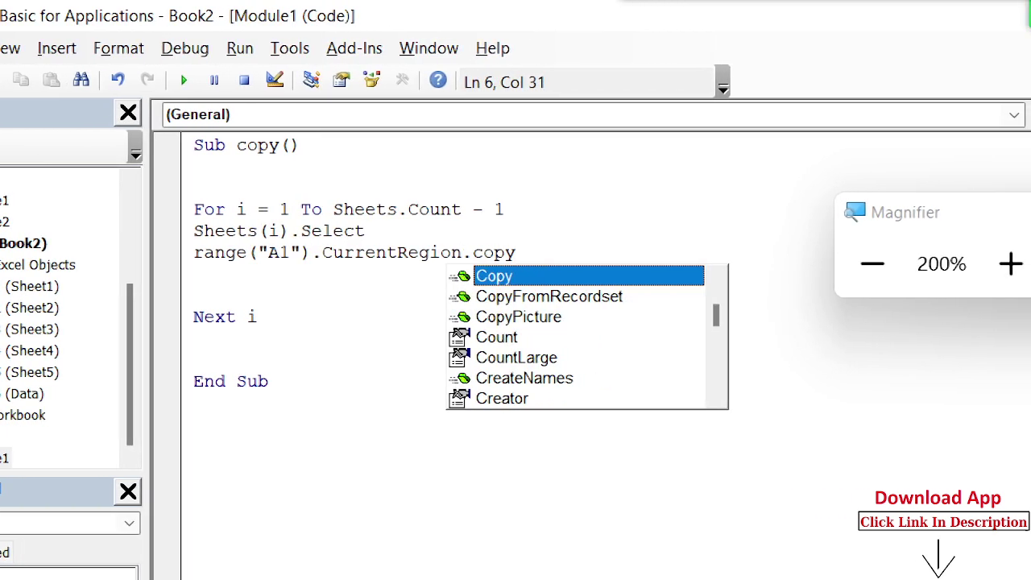
{"action": "key", "text": "Escape"}
{"action": "key", "text": "Return"}
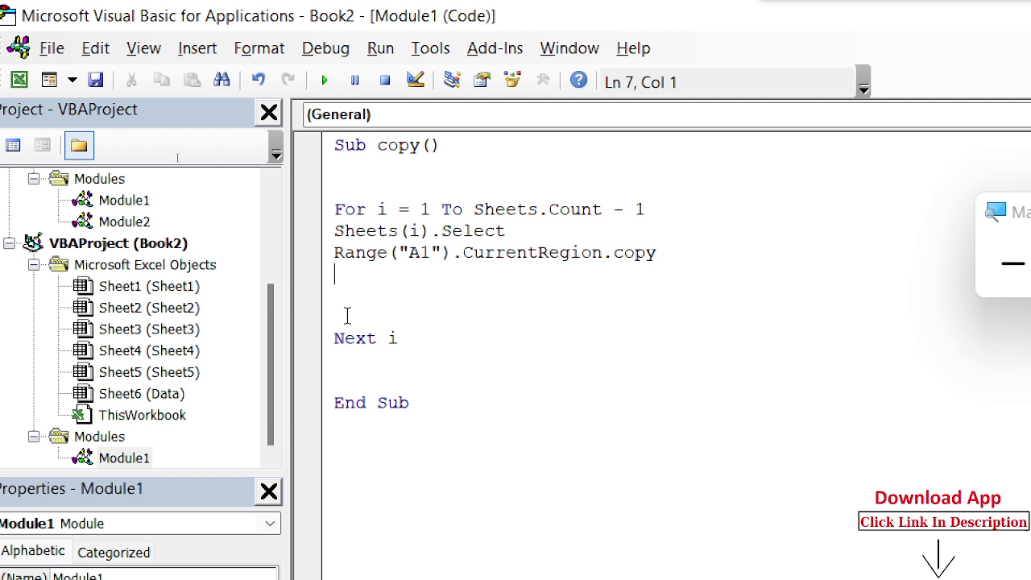
Add Sheets("Data").Select as the next line in the loop
{"action": "type", "text": "ra"}
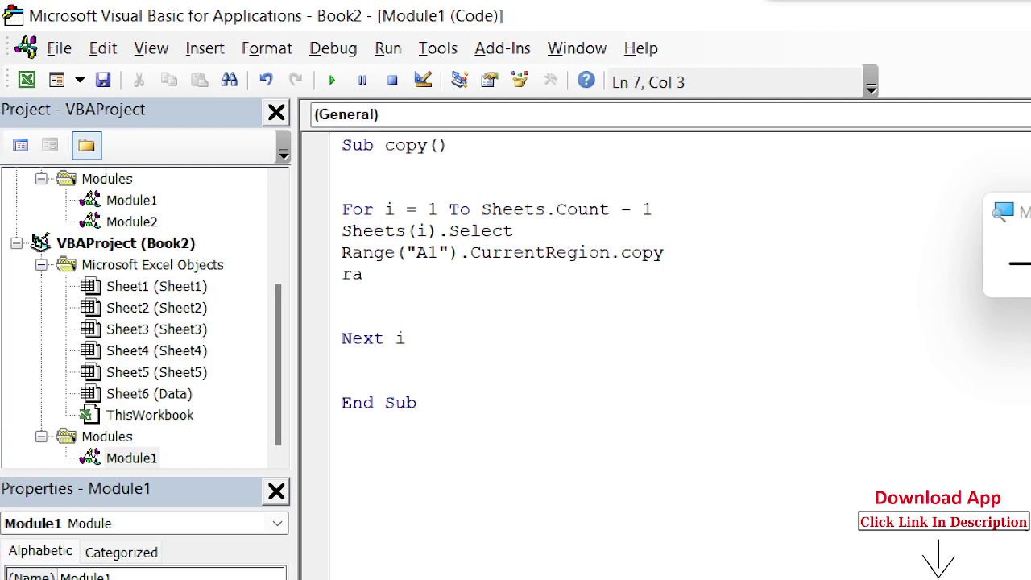
{"action": "key", "text": "BackSpace"}
{"action": "key", "text": "BackSpace"}
{"action": "type", "text": "she"}
{"action": "type", "text": "ets(\""}
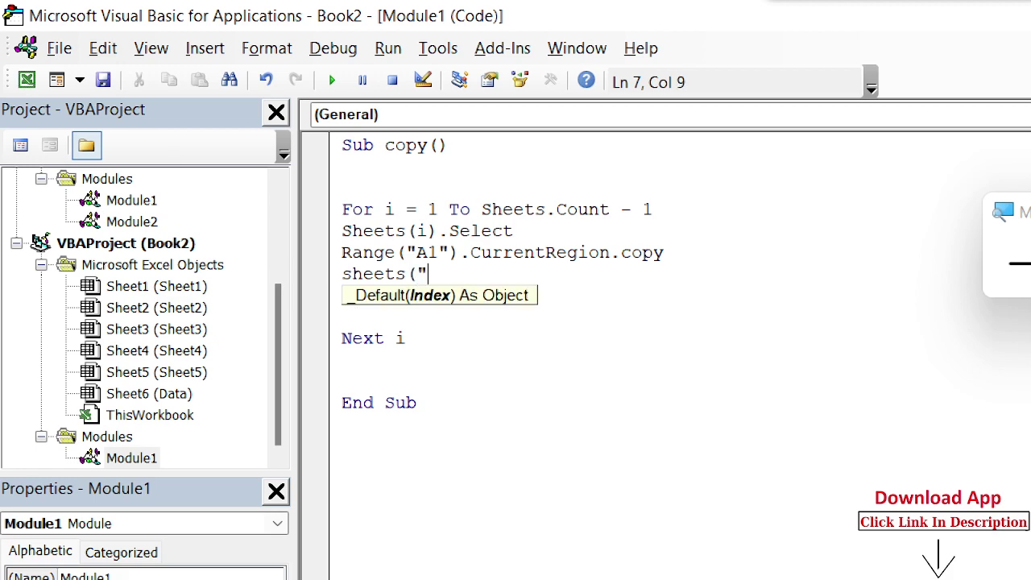
{"action": "type", "text": "Data"}
{"action": "type", "text": "\""}
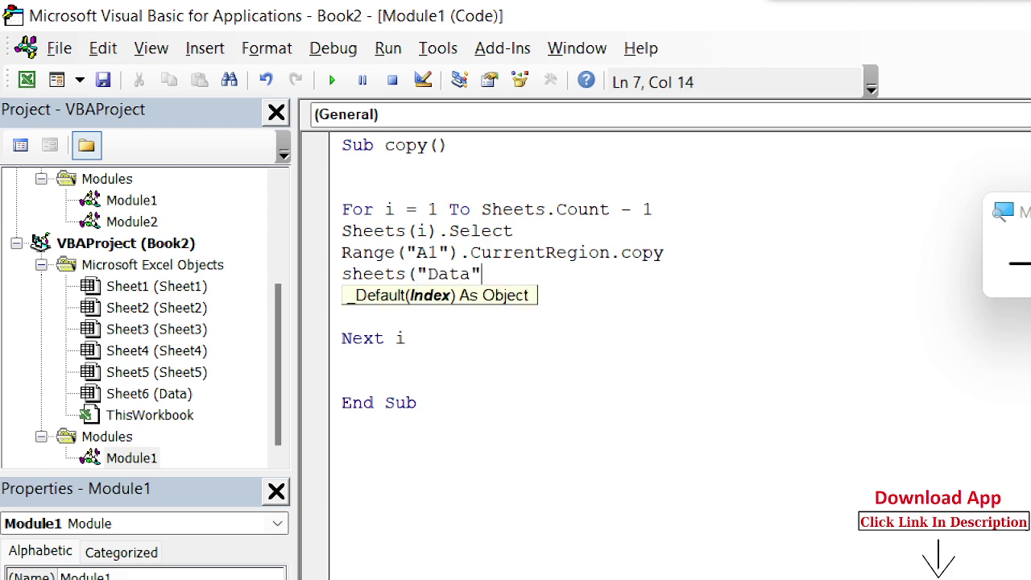
{"action": "type", "text": ").selec"}
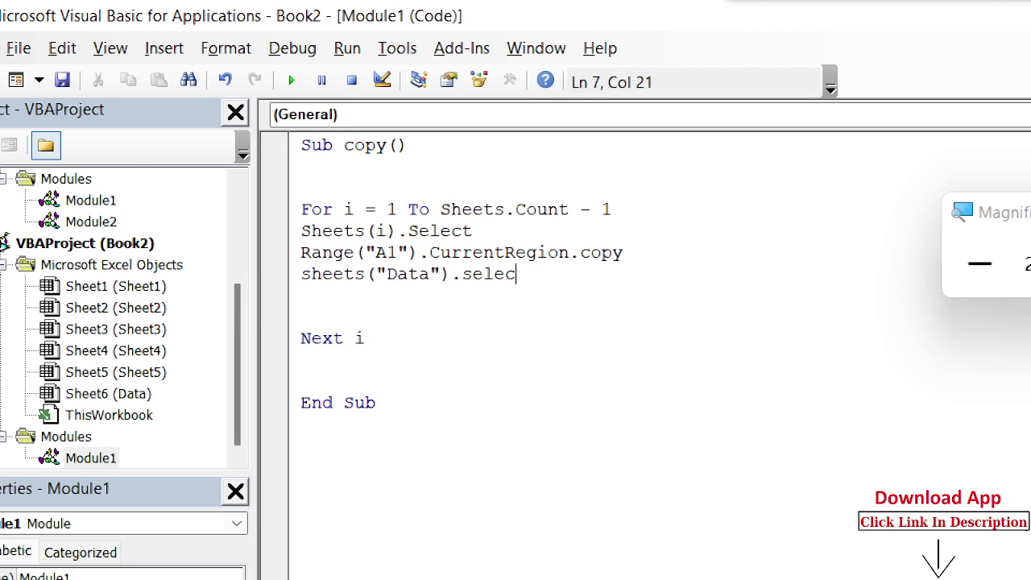
{"action": "type", "text": "t"}
{"action": "key", "text": "Return"}
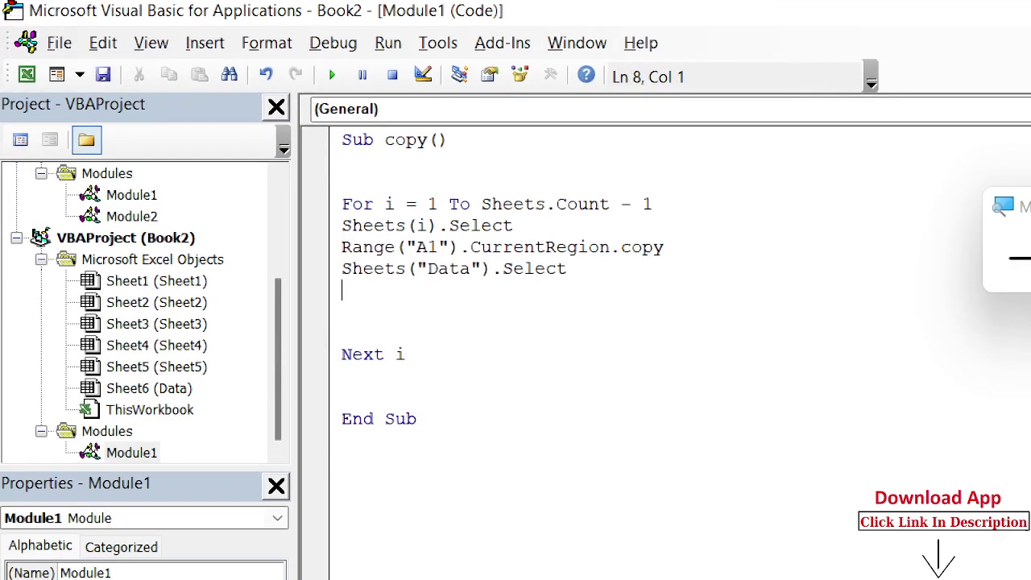
Start the paste line with Range("A65000").End(xlUp)
{"action": "type", "text": "ram"}
{"action": "key", "text": "BackSpace"}
{"action": "type", "text": "nge"}
{"action": "type", "text": "(\"A"}
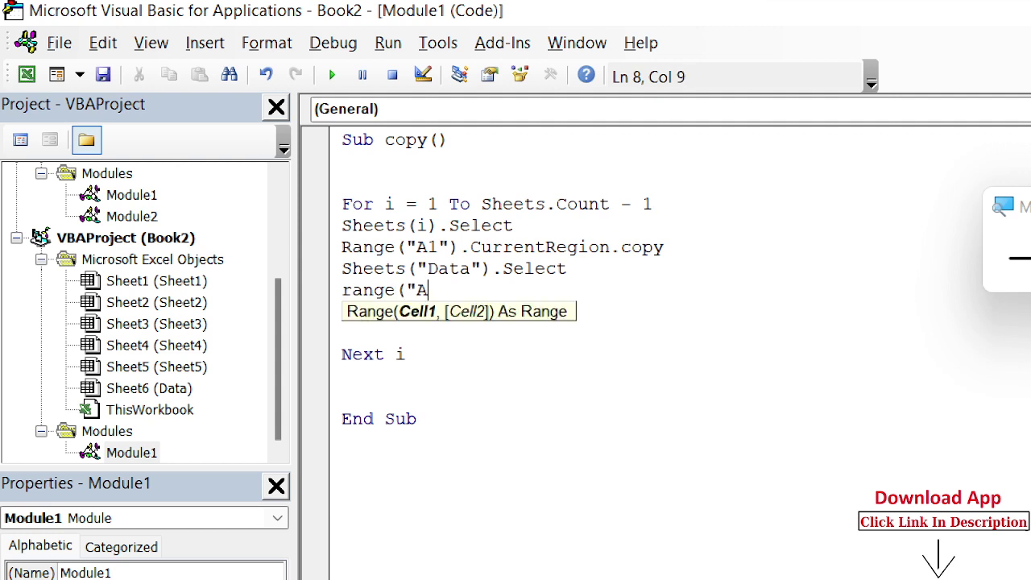
{"action": "type", "text": "65000\""}
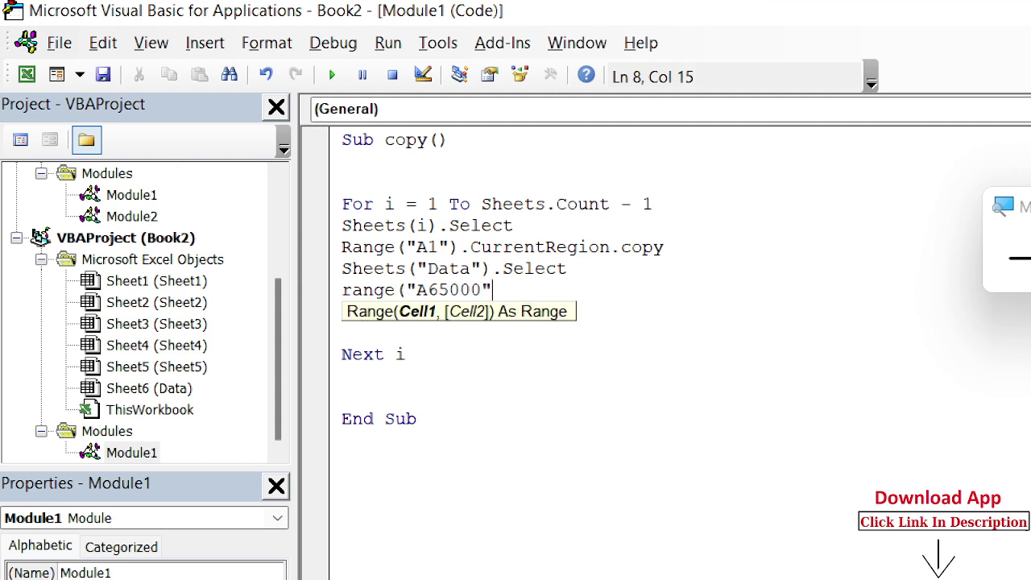
{"action": "type", "text": ").en"}
{"action": "key", "text": "Tab"}
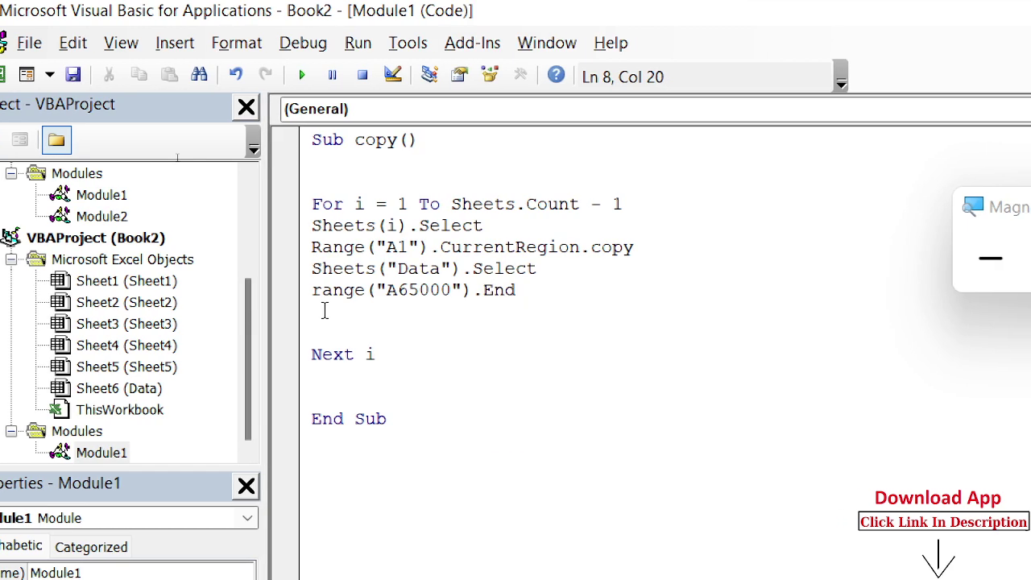
{"action": "type", "text": "("}
{"action": "key", "text": "Down"}
{"action": "key", "text": "Down"}
{"action": "key", "text": "Down"}
{"action": "key", "text": "Tab"}
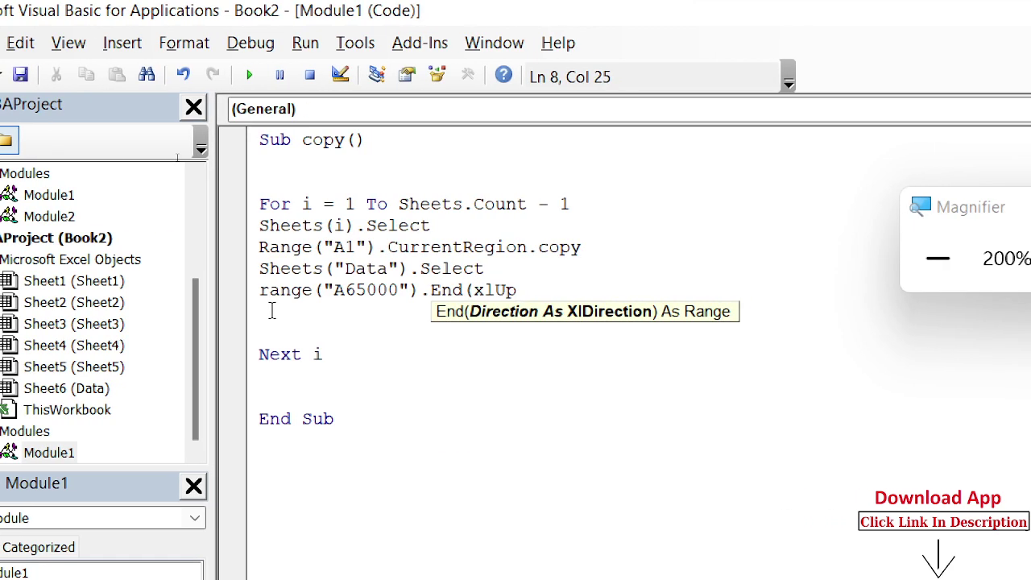
{"action": "type", "text": "),off"}
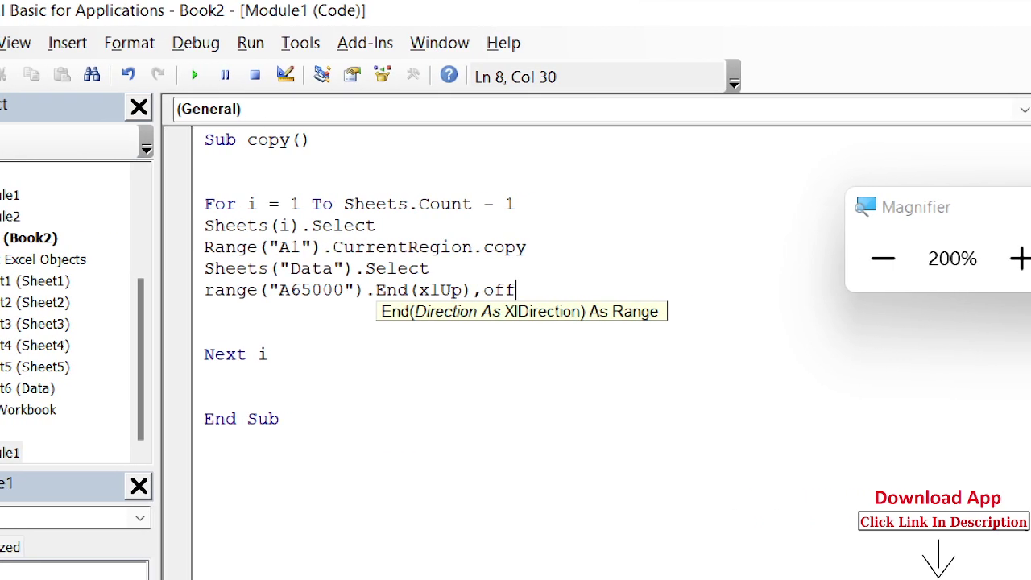
{"action": "key", "text": "BackSpace"}
{"action": "key", "text": "BackSpace"}
{"action": "key", "text": "BackSpace"}
{"action": "key", "text": "BackSpace"}
Finish it with .Offset(1, 0).PasteSpecial xlPasteValues and remove the blank lines before Next i
{"action": "type", "text": "."}
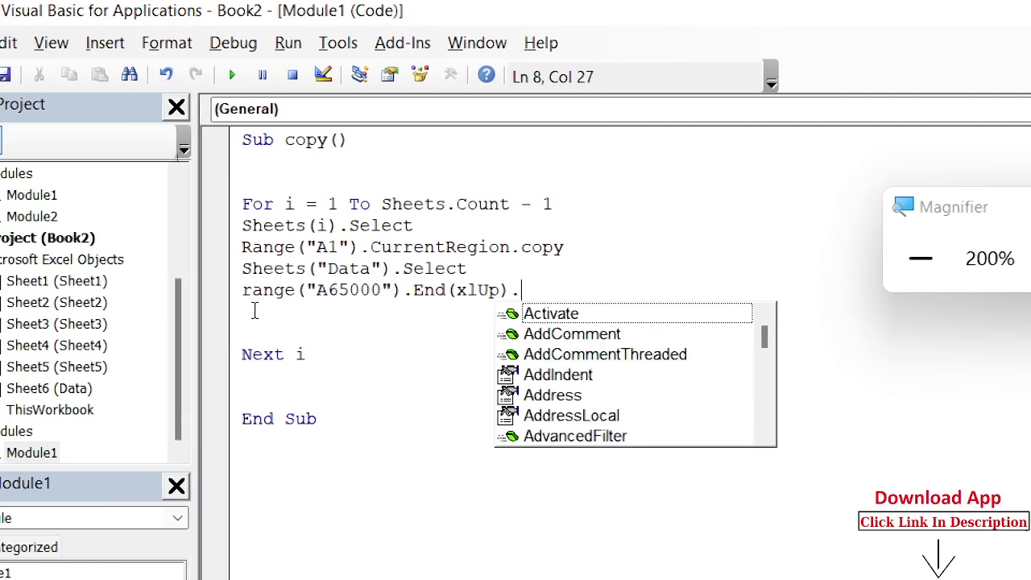
{"action": "type", "text": "o"}
{"action": "key", "text": "Tab"}
{"action": "type", "text": "("}
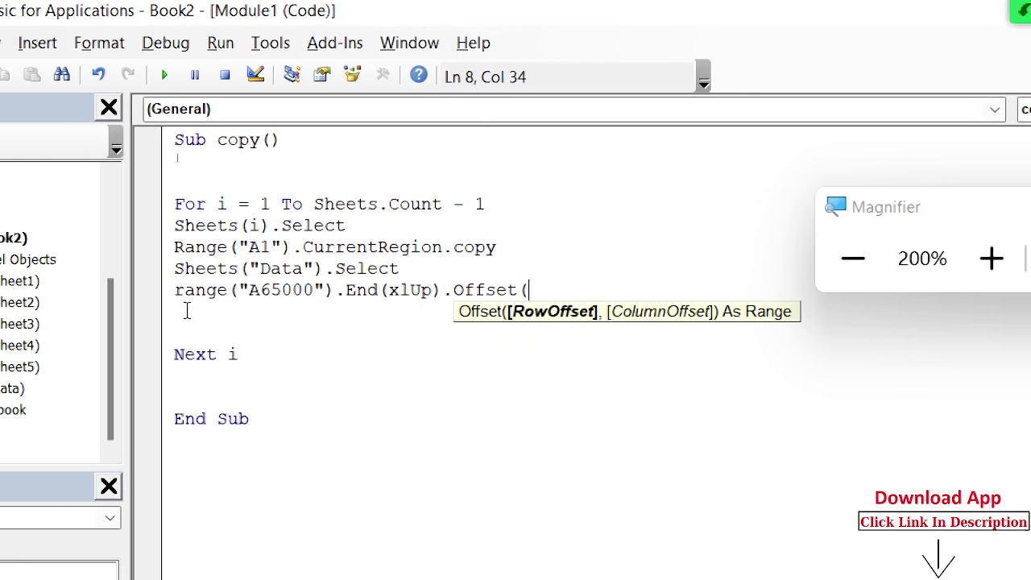
{"action": "type", "text": "0,"}
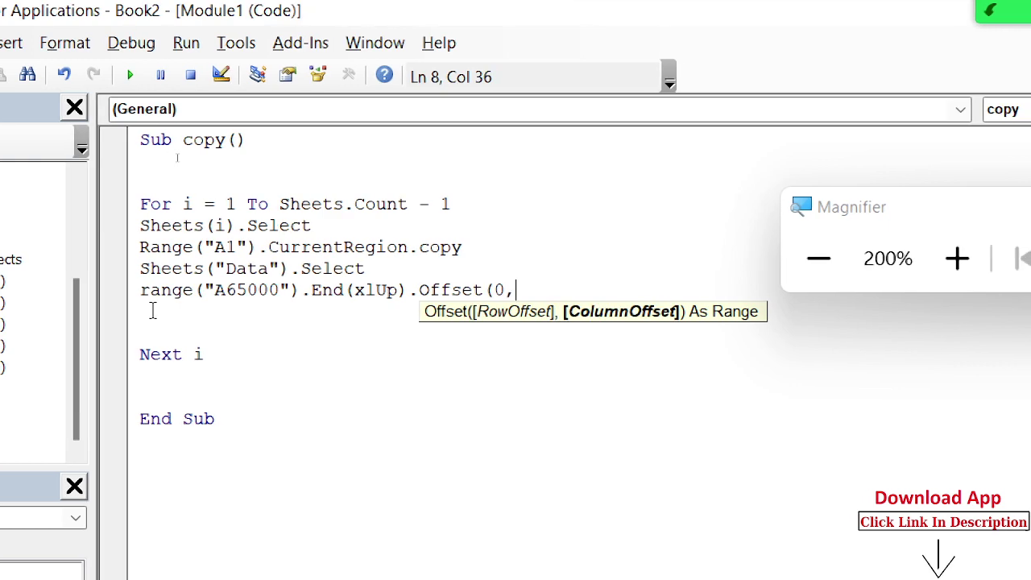
{"action": "key", "text": "BackSpace"}
{"action": "key", "text": "BackSpace"}
{"action": "type", "text": "1,"}
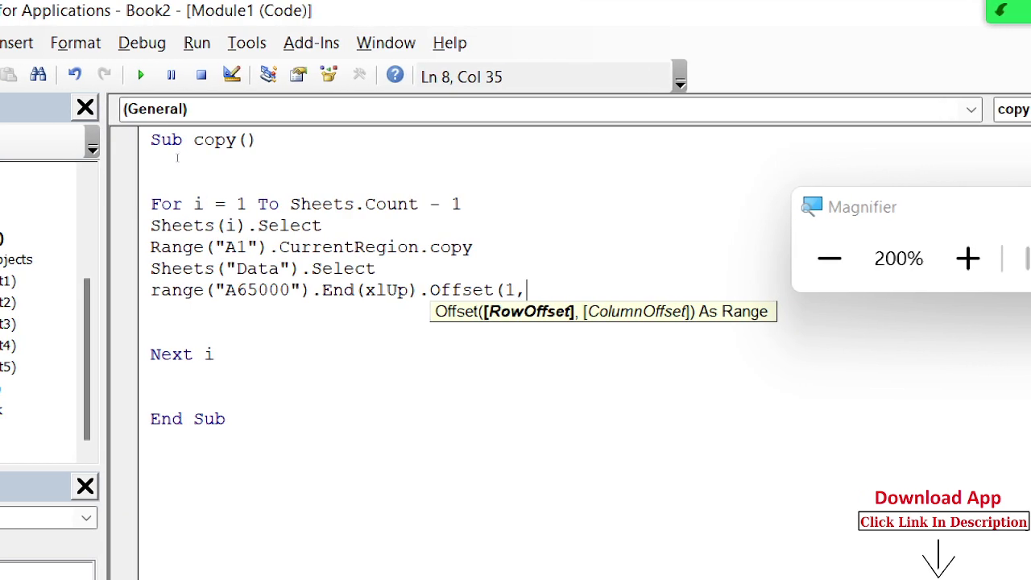
{"action": "type", "text": "0)"}
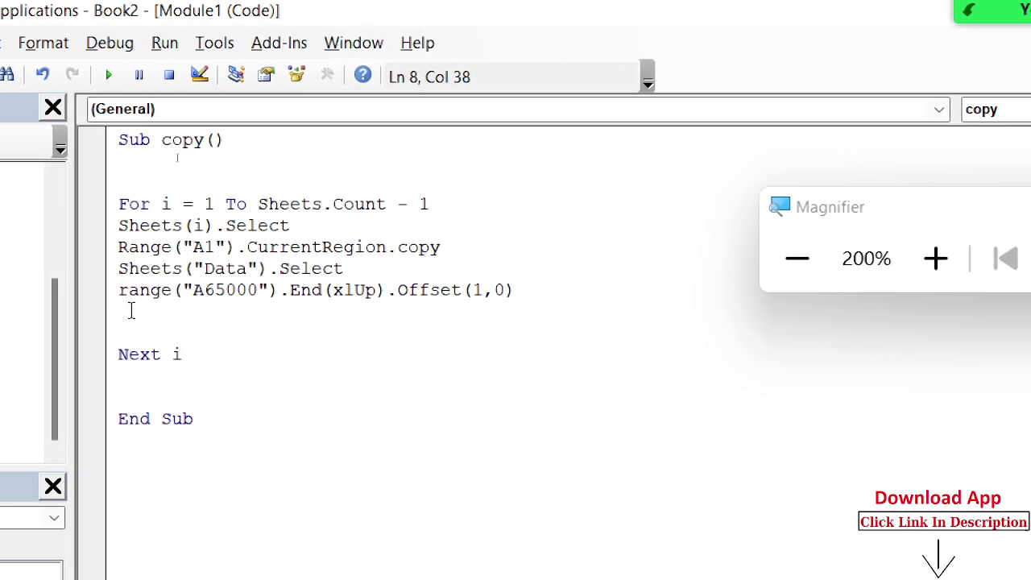
{"action": "type", "text": ".pa"}
{"action": "key", "text": "Down"}
{"action": "key", "text": "Down"}
{"action": "key", "text": "Down"}
{"action": "key", "text": "Tab"}
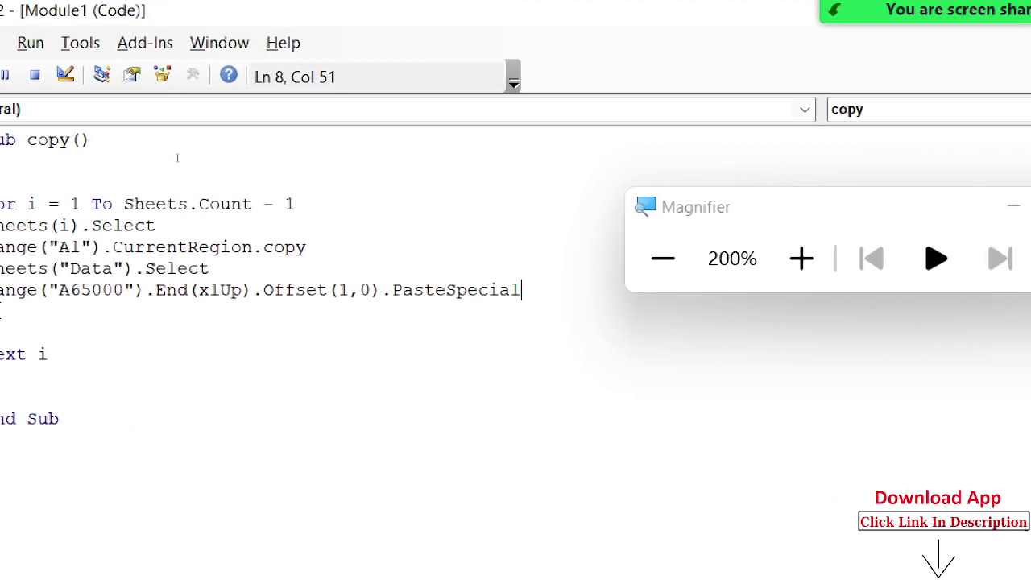
{"action": "key", "text": "Down"}
{"action": "key", "text": "Down"}
{"action": "key", "text": "Down"}
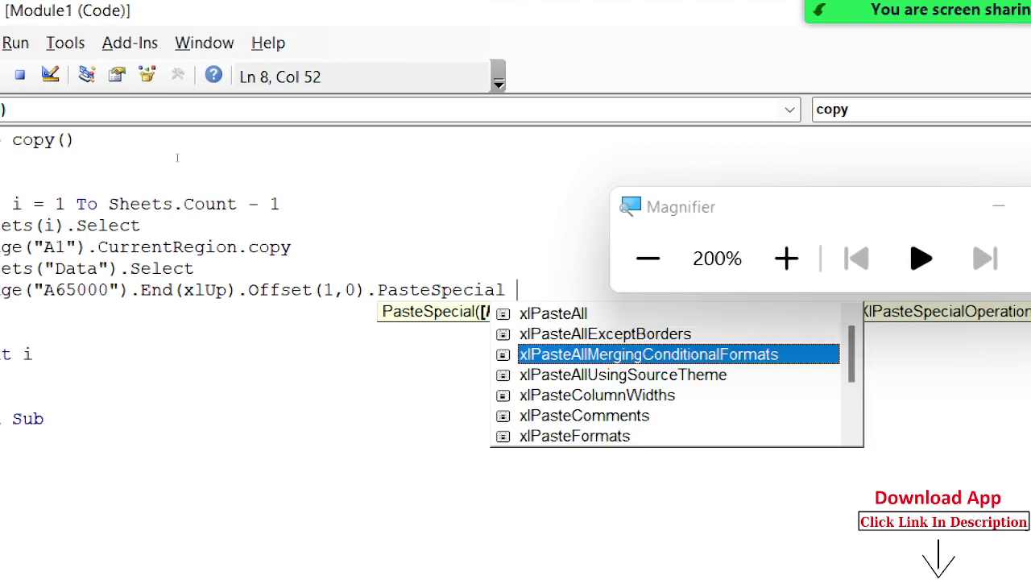
{"action": "key", "text": "Down"}
{"action": "key", "text": "Down"}
{"action": "key", "text": "Down"}
{"action": "key", "text": "Down"}
{"action": "key", "text": "Down"}
{"action": "key", "text": "Down"}
{"action": "key", "text": "Down"}
{"action": "key", "text": "Down"}
{"action": "key", "text": "Down"}
{"action": "key", "text": "Up"}
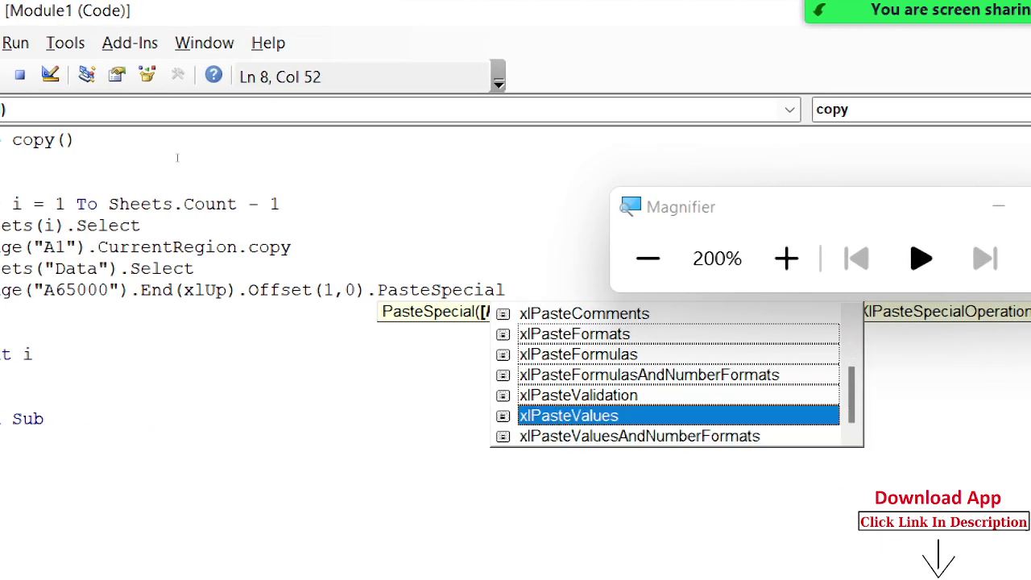
{"action": "key", "text": "Tab"}
{"action": "key", "text": "Return"}
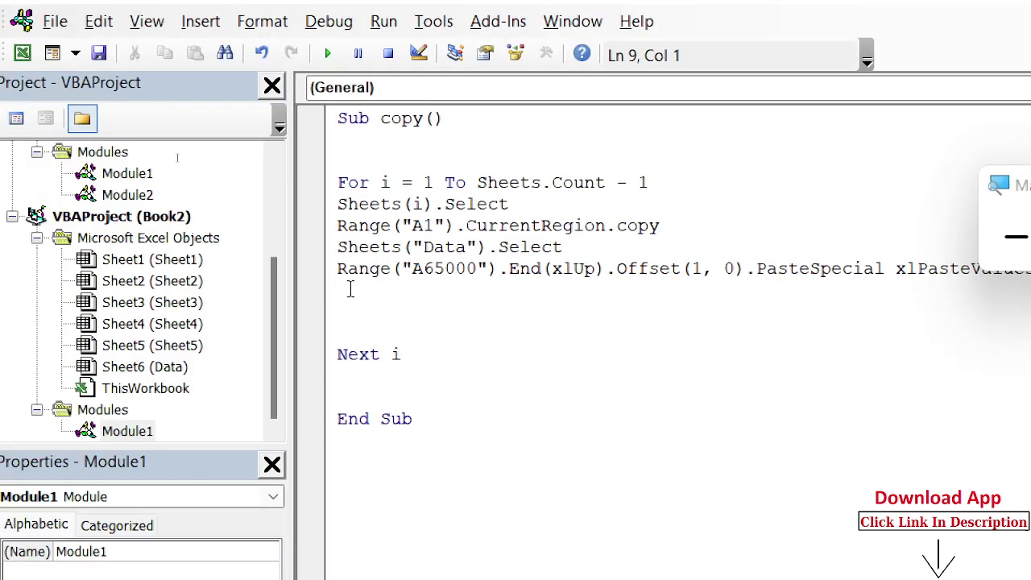
{"action": "key", "text": "Delete"}
{"action": "key", "text": "Delete"}
{"action": "key", "text": "Delete"}
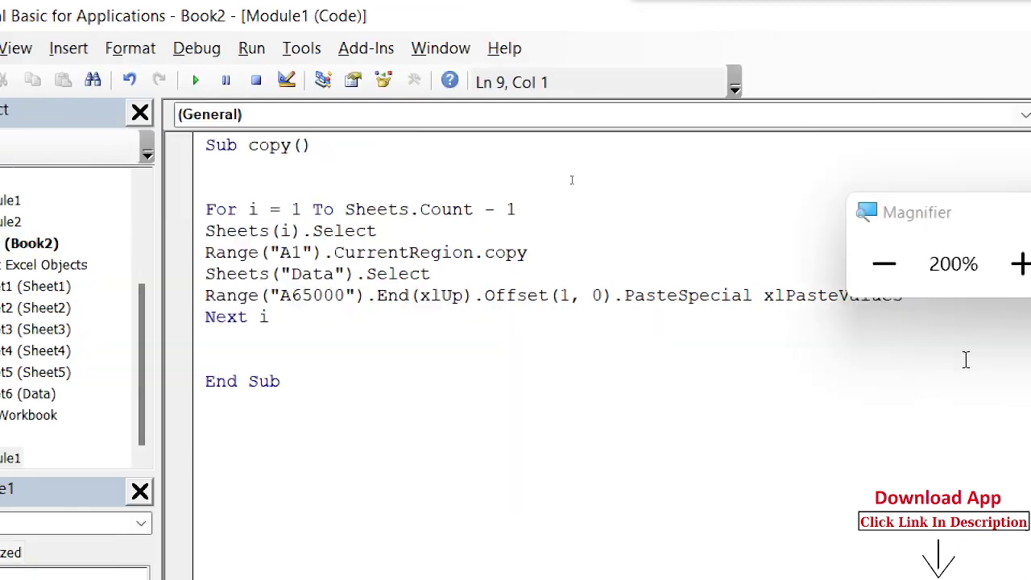
Reset Magnifier to 100%, close it, and return to the Excel workbook
{"action": "left_click", "coordinate": [776, 269]}
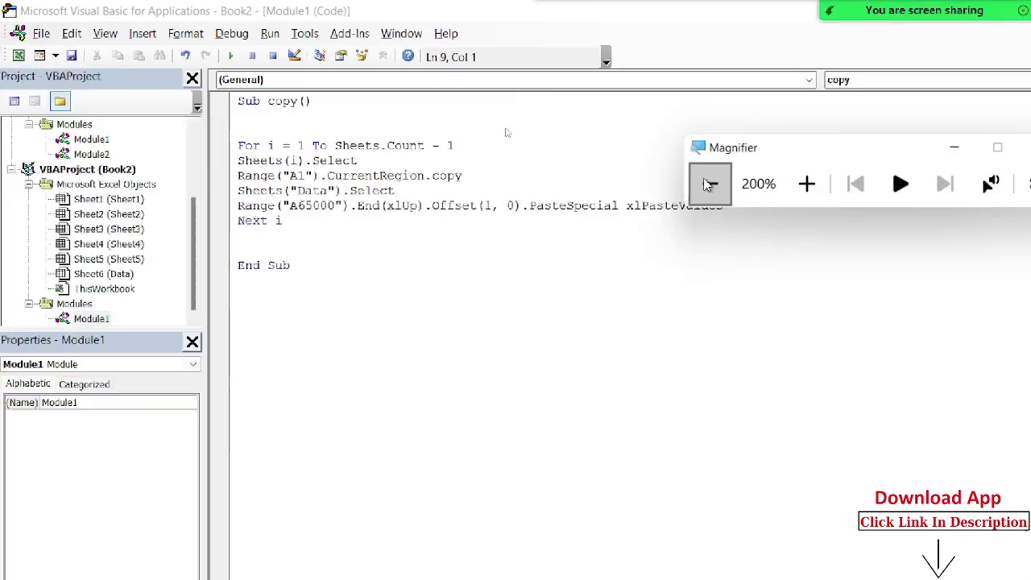
{"action": "left_click", "coordinate": [748, 106]}
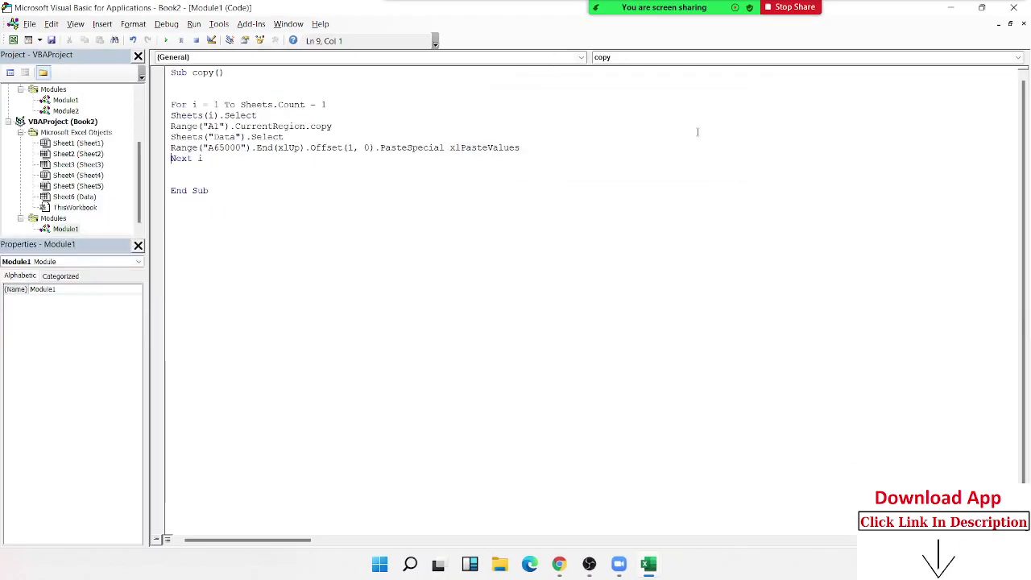
{"action": "key", "text": "alt+F11"}
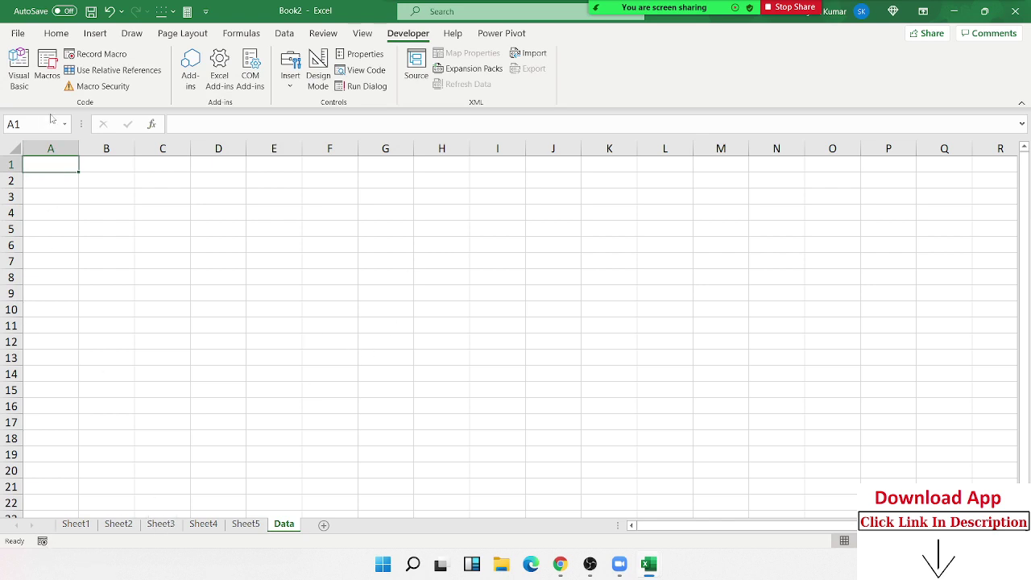
Run the copy macro and review the stacked tables on the Data sheet
{"action": "left_click", "coordinate": [47, 68]}
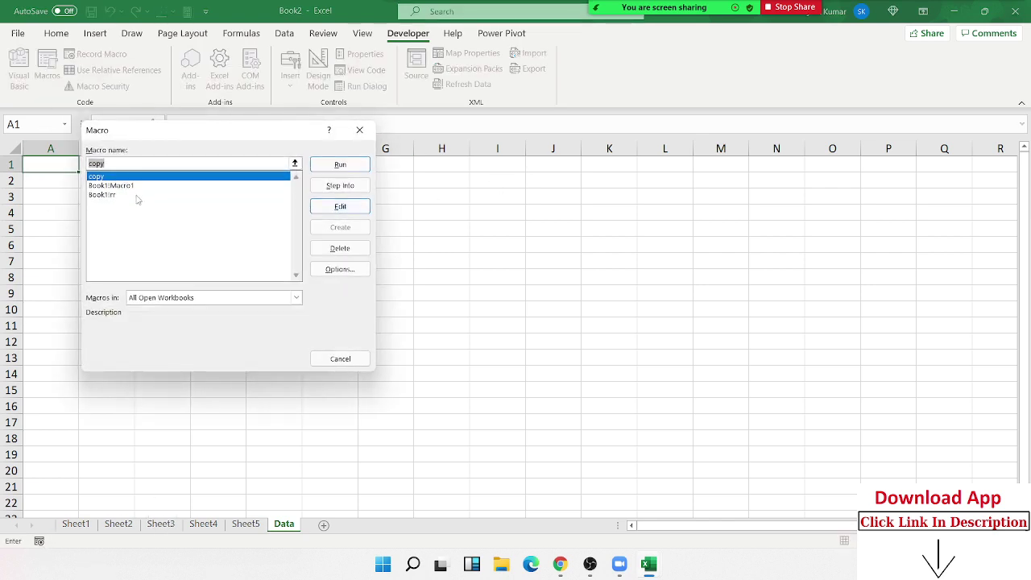
{"action": "left_click", "coordinate": [341, 165]}
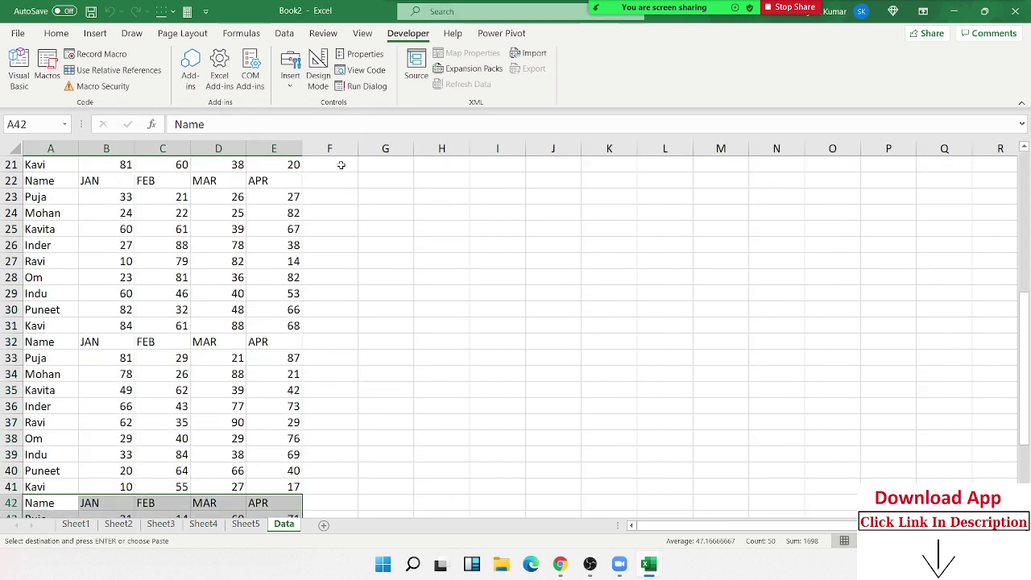
{"action": "scroll", "coordinate": [284, 400], "scroll_direction": "up", "scroll_amount": 7}
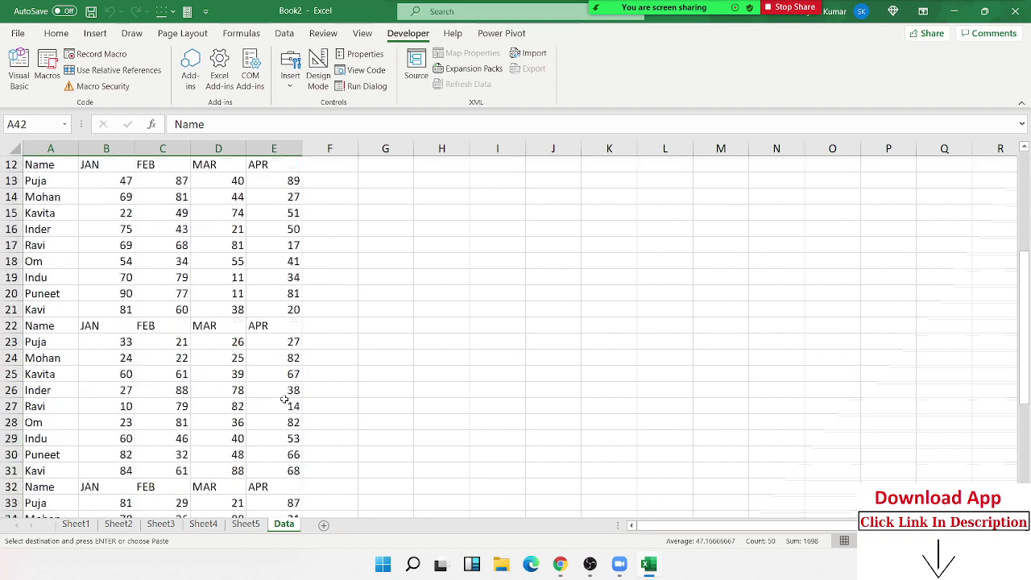
{"action": "scroll", "coordinate": [284, 399], "scroll_direction": "up", "scroll_amount": 4}
{"action": "scroll", "coordinate": [286, 396], "scroll_direction": "down", "scroll_amount": 2}
{"action": "scroll", "coordinate": [283, 451], "scroll_direction": "down", "scroll_amount": 7}
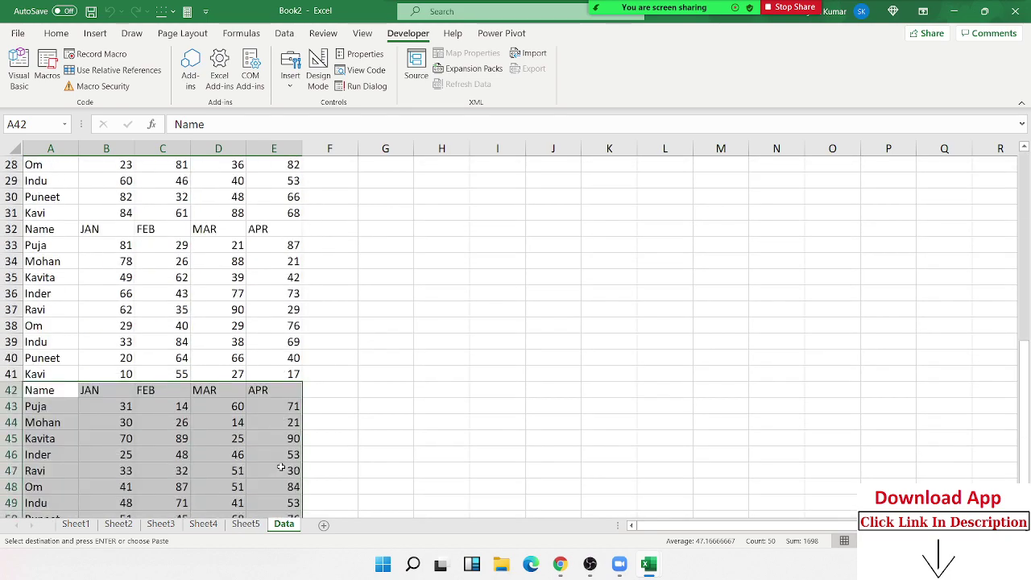
{"action": "scroll", "coordinate": [281, 467], "scroll_direction": "up", "scroll_amount": 4}
{"action": "scroll", "coordinate": [281, 467], "scroll_direction": "up", "scroll_amount": 3}
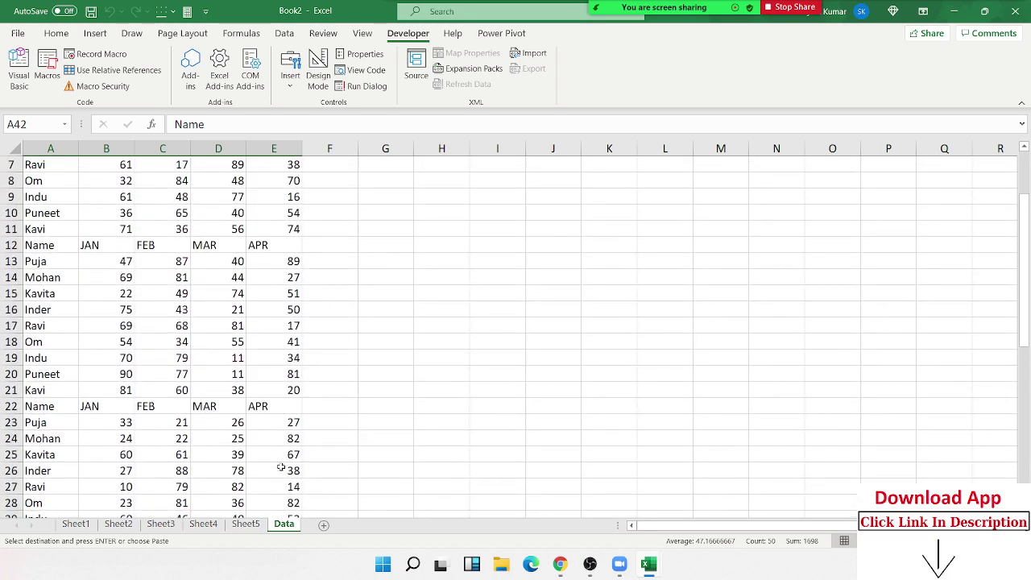
{"action": "scroll", "coordinate": [281, 467], "scroll_direction": "up", "scroll_amount": 2}
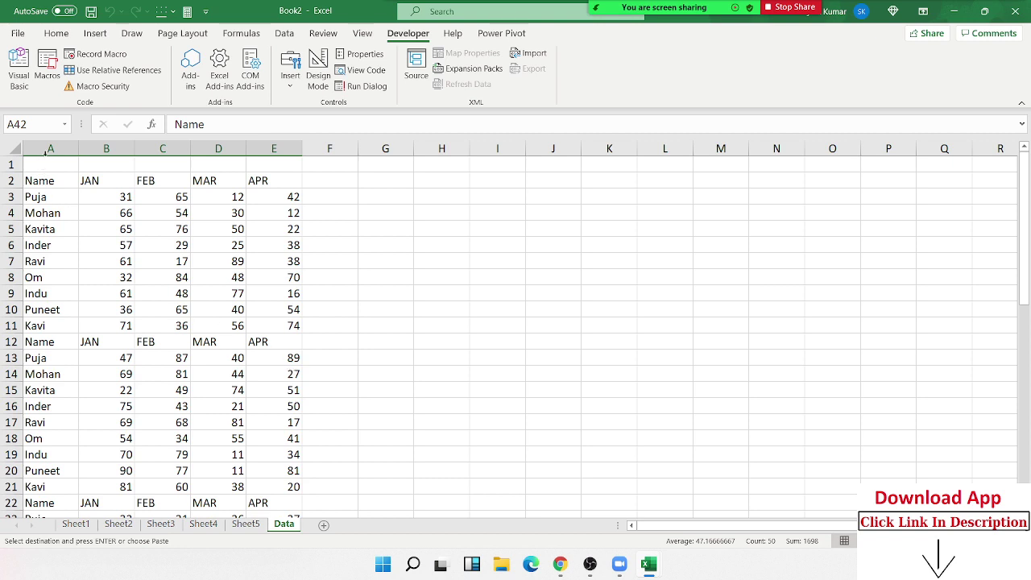
Delete the contents of columns A–E on Data, then rerun the copy macro
{"action": "left_click_drag", "start_coordinate": [46, 153], "coordinate": [278, 151]}
{"action": "key", "text": "Delete"}
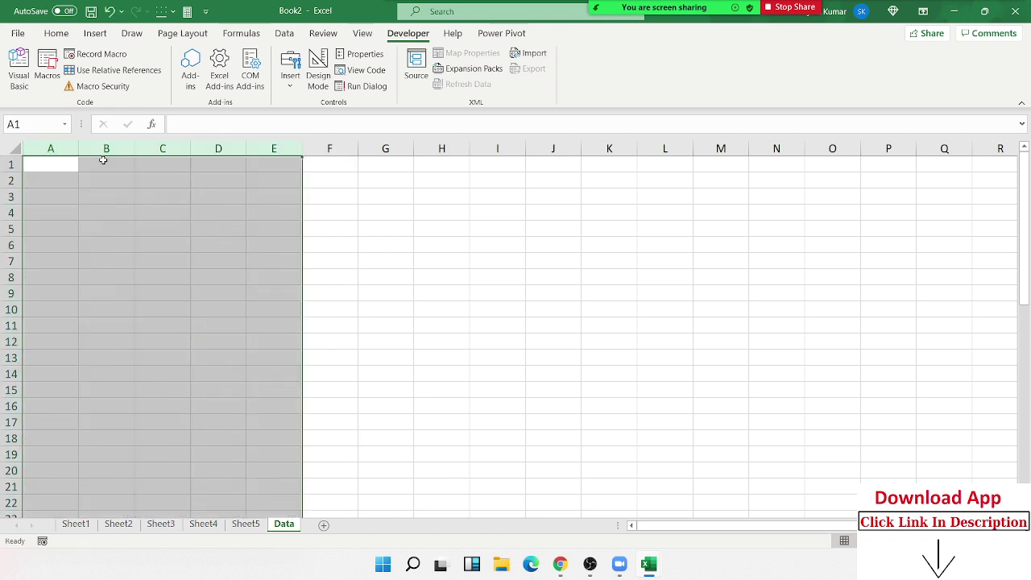
{"action": "left_click", "coordinate": [54, 158]}
{"action": "left_click", "coordinate": [47, 69]}
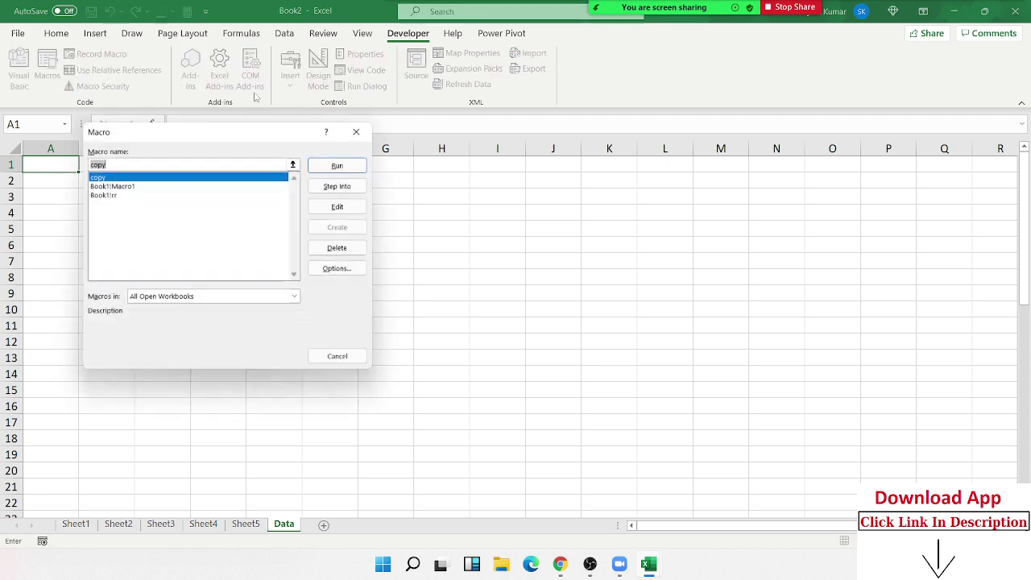
{"action": "left_click", "coordinate": [357, 167]}
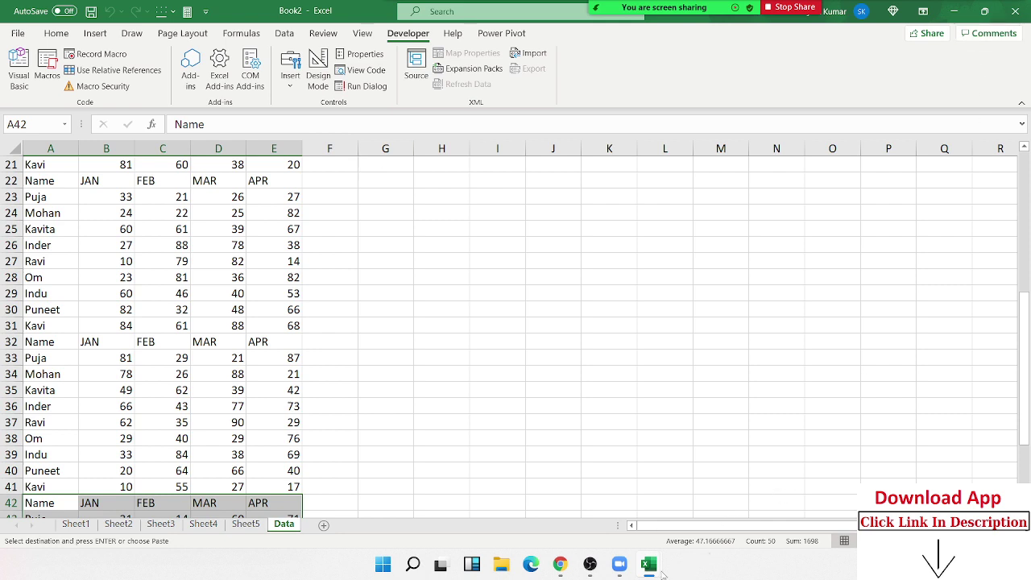
Bring Book1 to the front and move through column B from Macros in B3 to B6
{"action": "mouse_move", "coordinate": [656, 572]}
{"action": "left_click", "coordinate": [499, 503]}
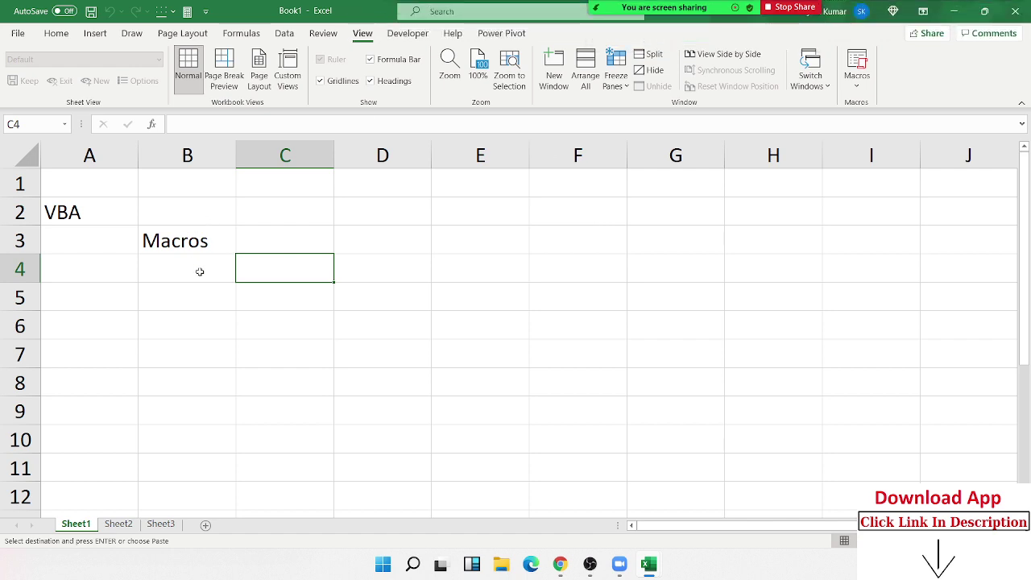
{"action": "left_click", "coordinate": [195, 321]}
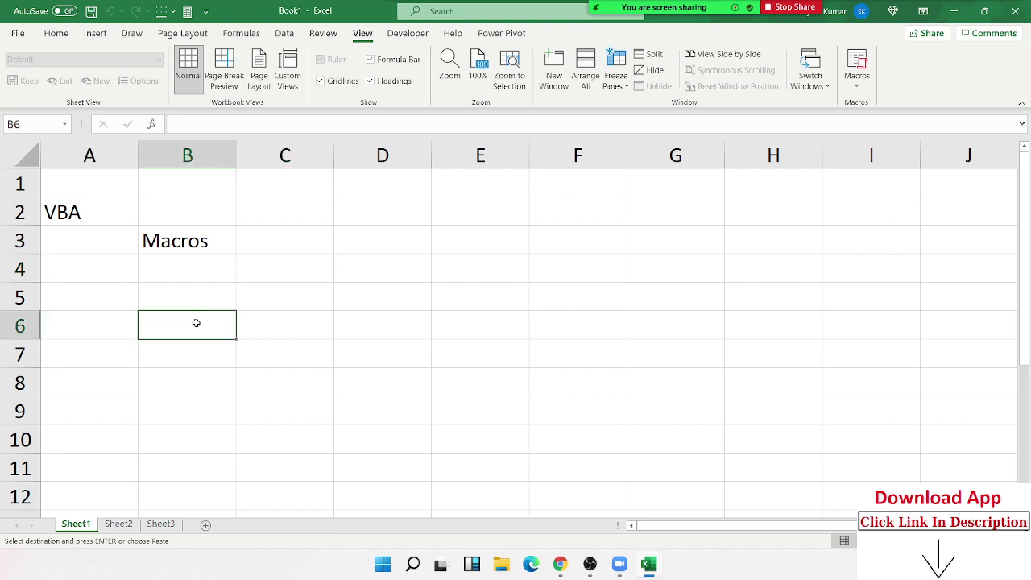
{"action": "left_click", "coordinate": [192, 243]}
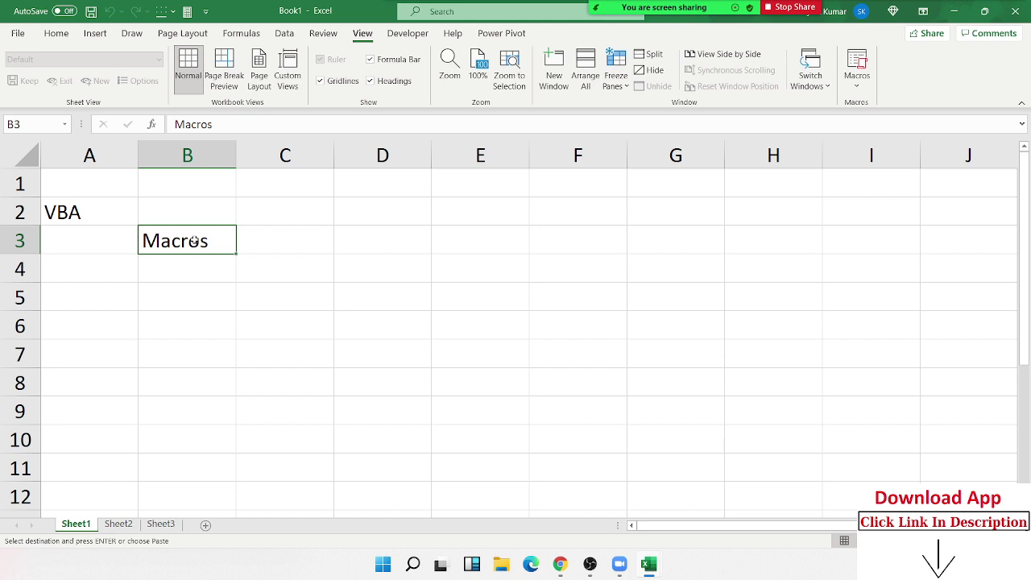
{"action": "key", "text": "Down"}
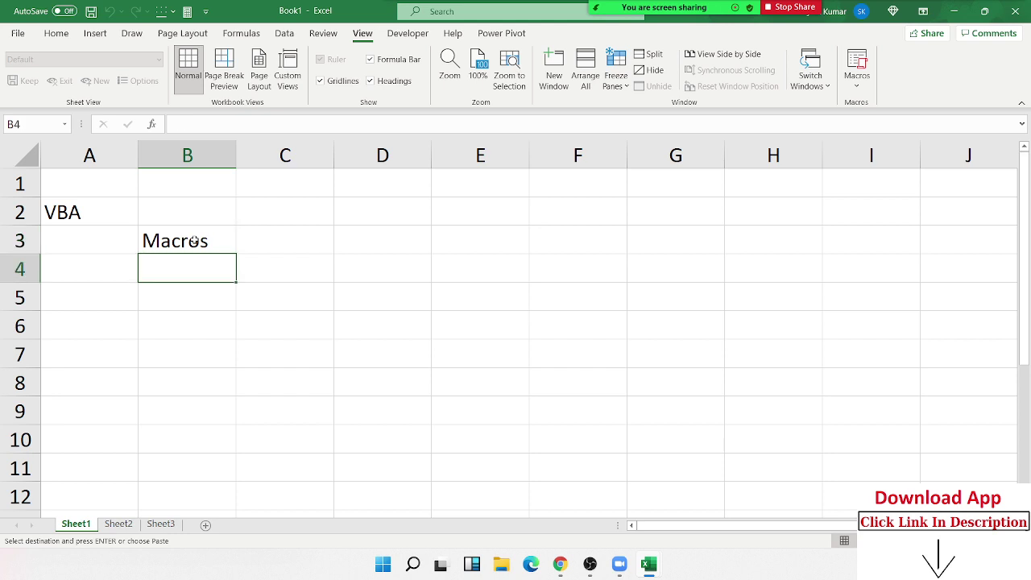
{"action": "key", "text": "Down"}
{"action": "key", "text": "Down"}
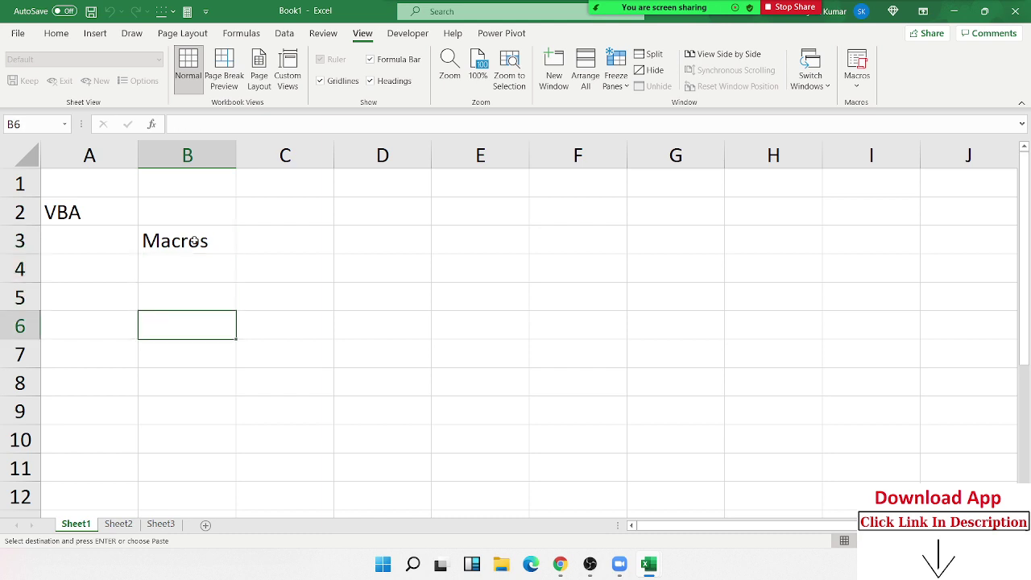
Enter Function in cell B6, then start a =VL formula in D6 and cancel it
{"action": "type", "text": "Function"}
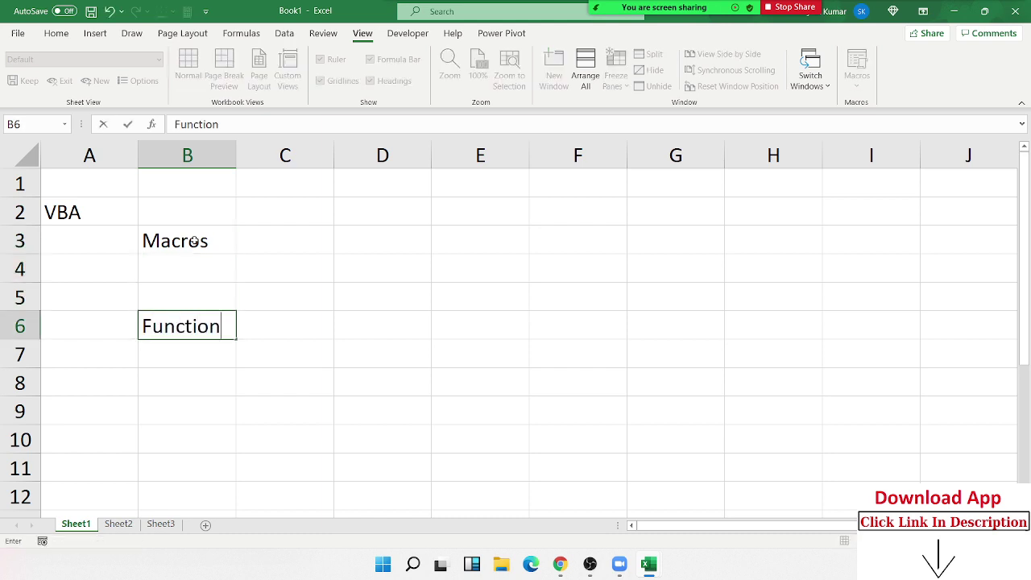
{"action": "key", "text": "Tab"}
{"action": "key", "text": "Tab"}
{"action": "type", "text": "=v"}
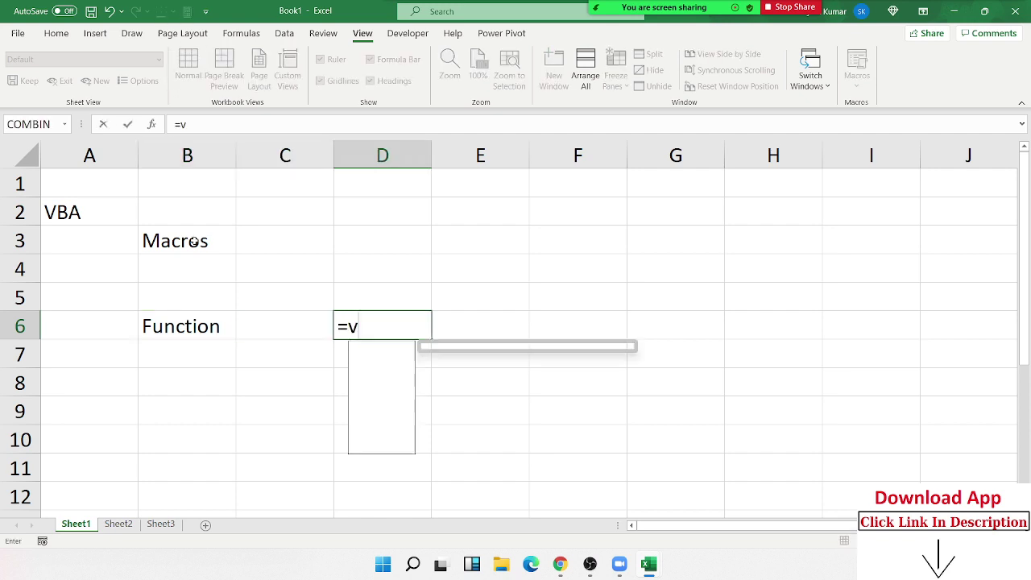
{"action": "type", "text": "l"}
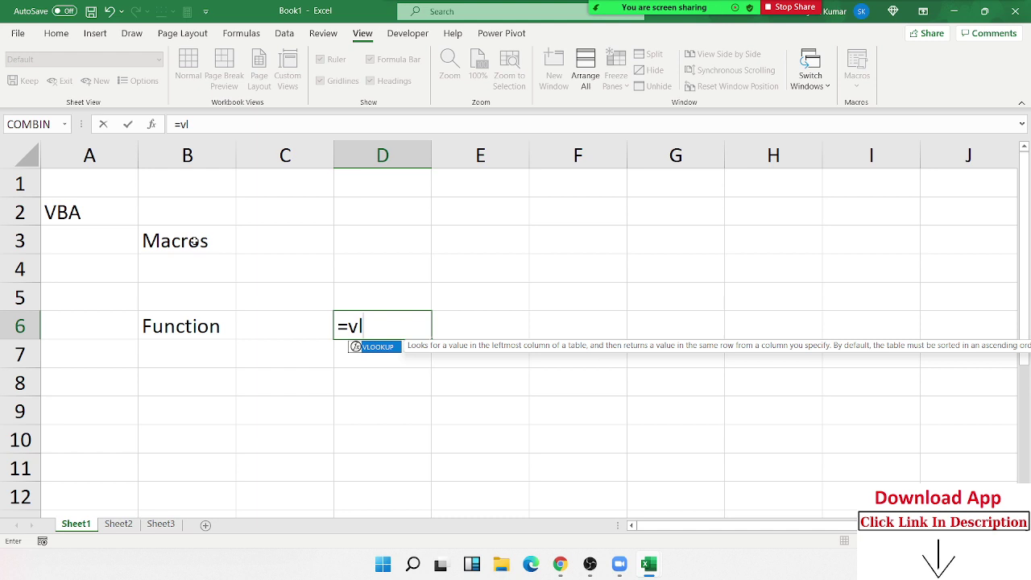
{"action": "key", "text": "Escape"}
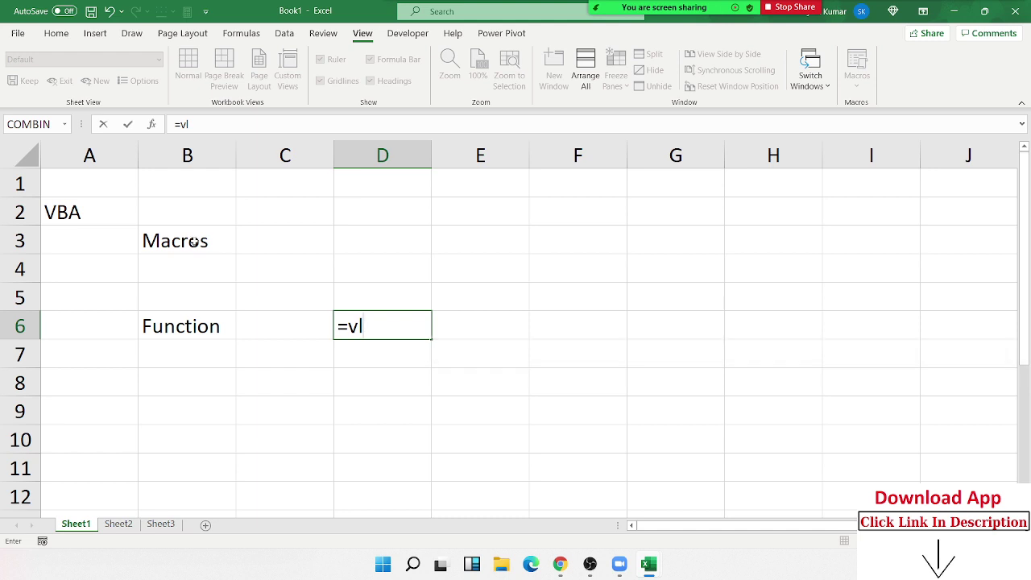
{"action": "key", "text": "Escape"}
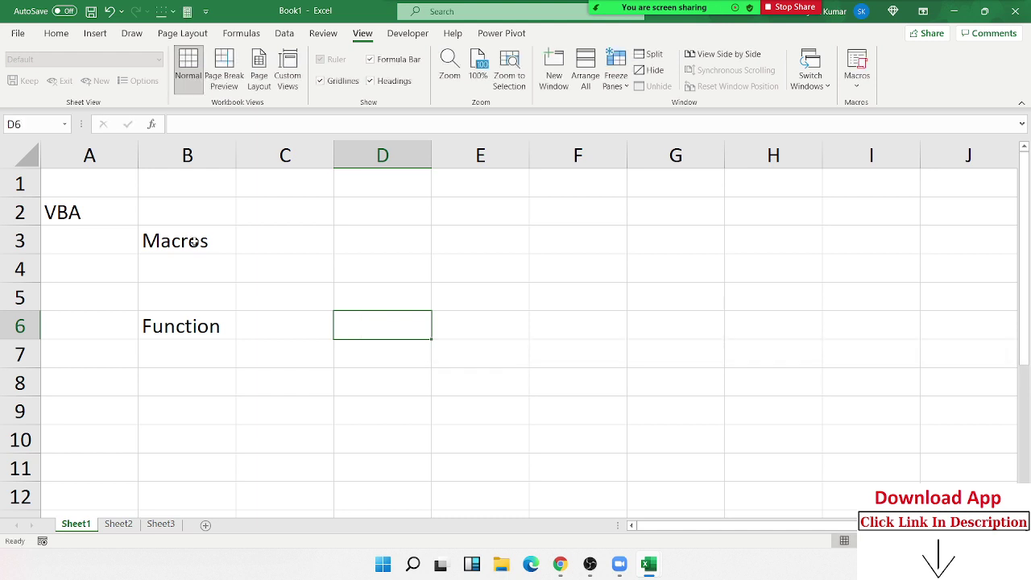
{"action": "key", "text": "Down"}
{"action": "key", "text": "Up"}
Enter userform in cell B9 beneath Function and reselect B9 on the Home ribbon
{"action": "key", "text": "Left"}
{"action": "key", "text": "Left"}
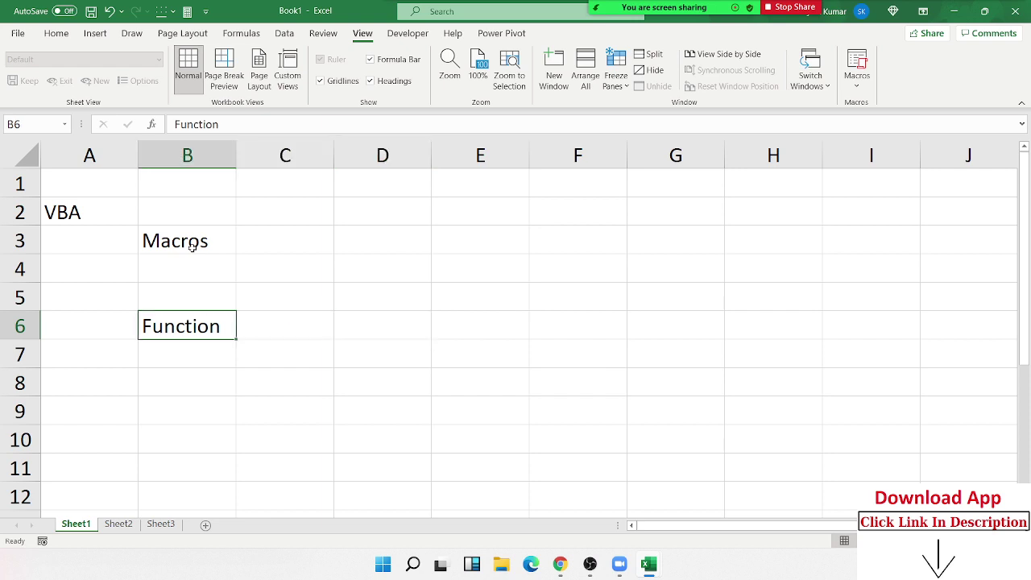
{"action": "key", "text": "Right"}
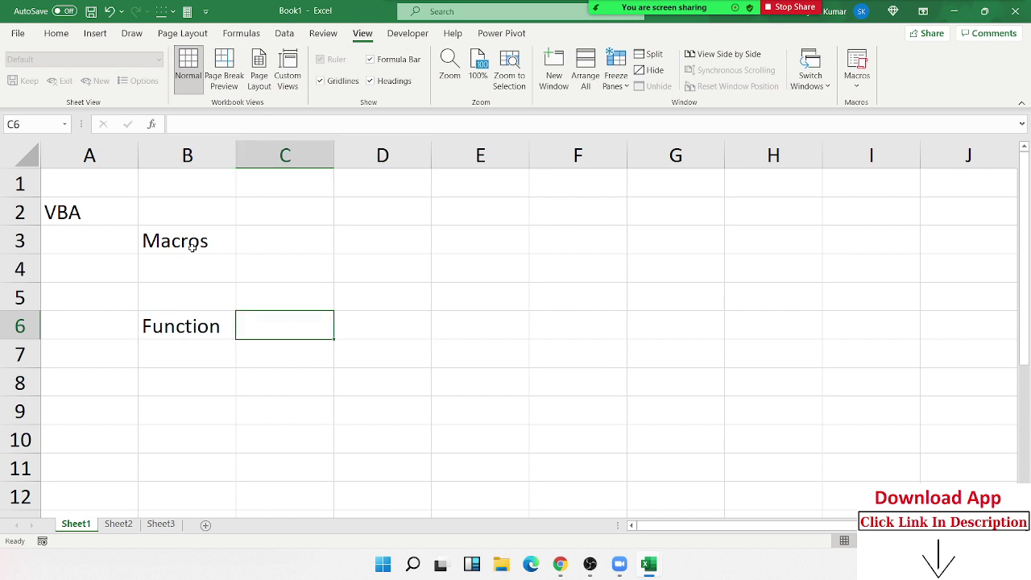
{"action": "key", "text": "Up"}
{"action": "key", "text": "Up"}
{"action": "key", "text": "Up"}
{"action": "key", "text": "Left"}
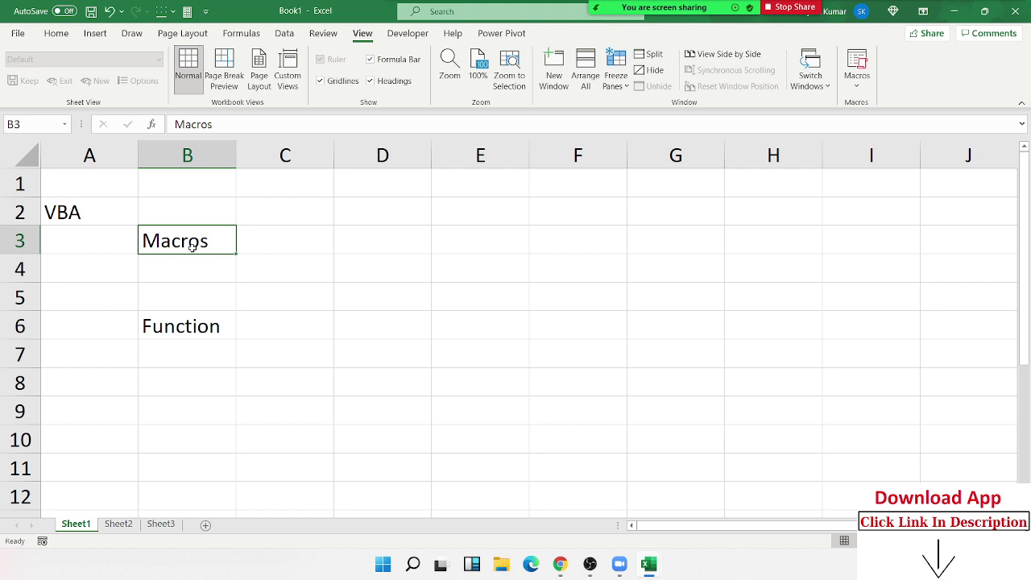
{"action": "key", "text": "Down"}
{"action": "key", "text": "Down"}
{"action": "key", "text": "Down"}
{"action": "key", "text": "Down"}
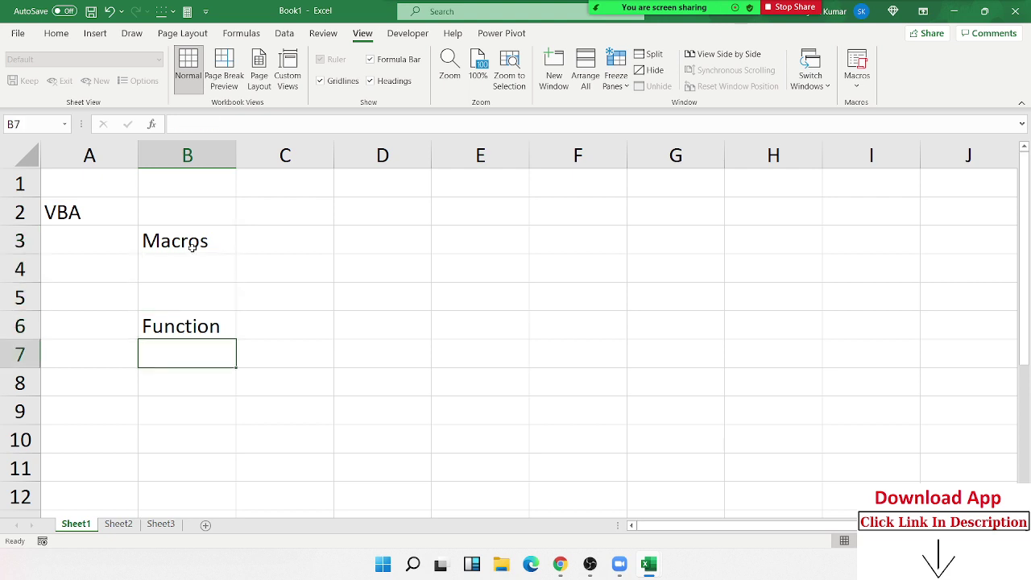
{"action": "key", "text": "Down"}
{"action": "key", "text": "Down"}
{"action": "type", "text": "user"}
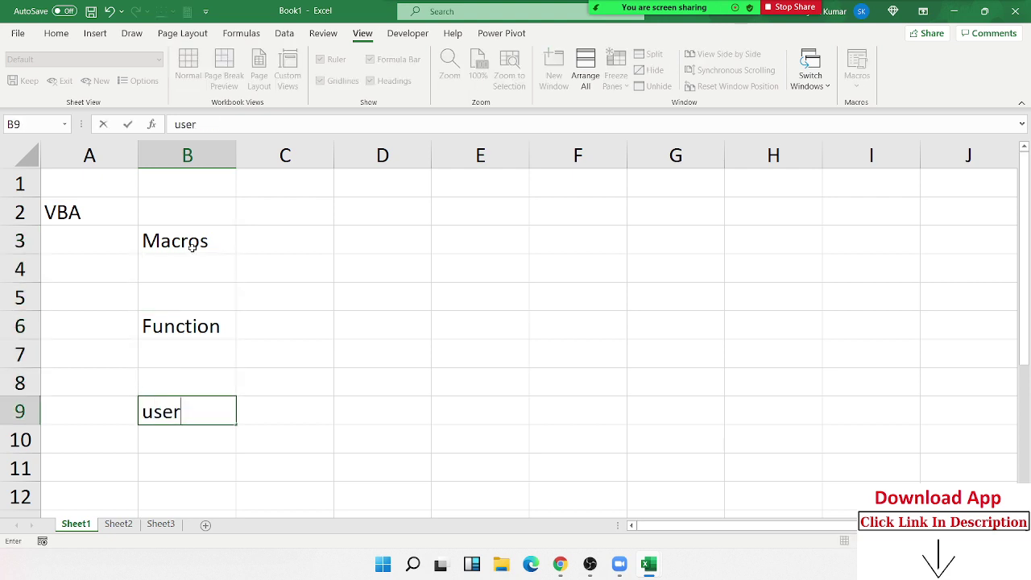
{"action": "type", "text": "form"}
{"action": "key", "text": "Return"}
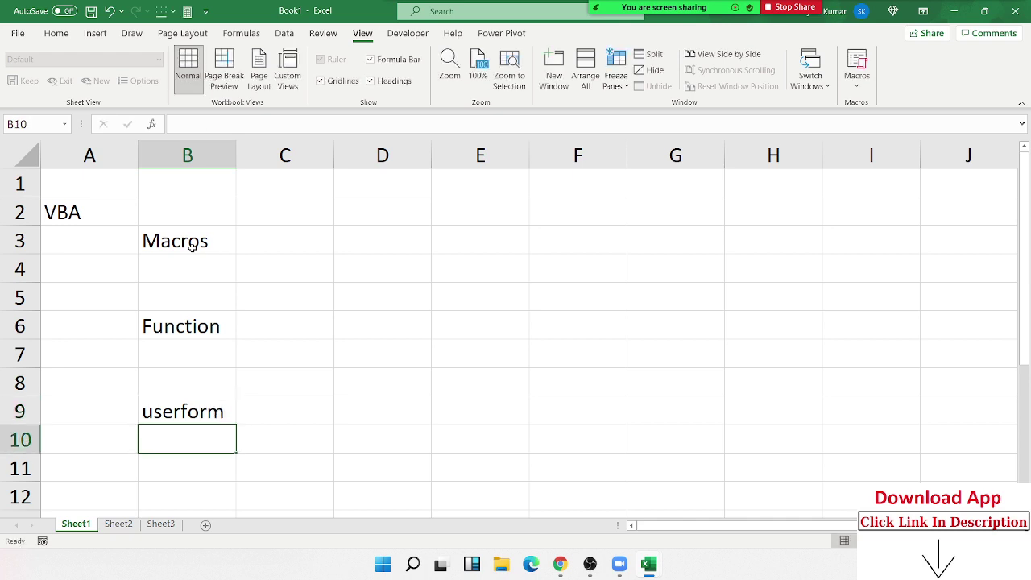
{"action": "key", "text": "Up"}
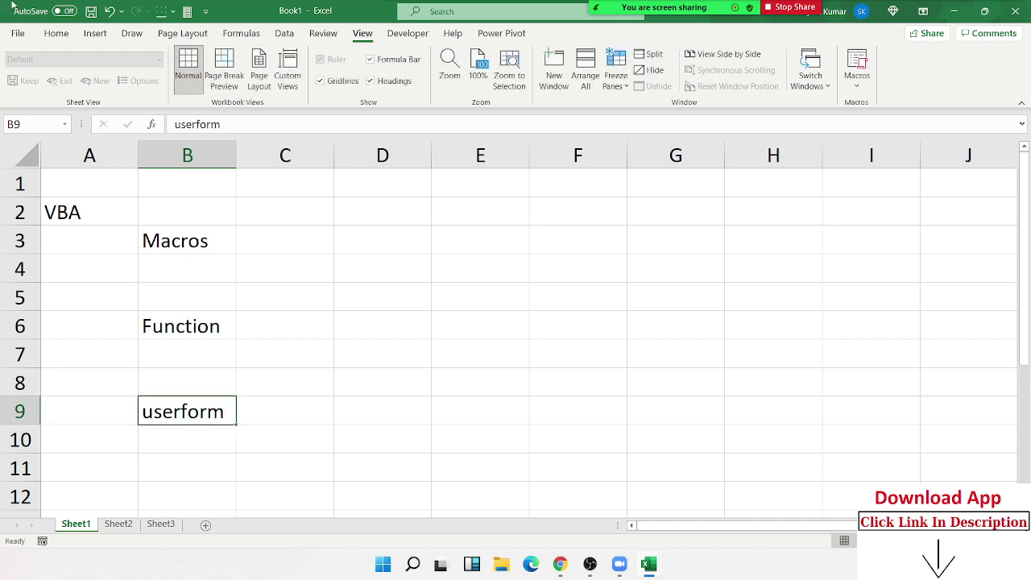
{"action": "left_click", "coordinate": [49, 37]}
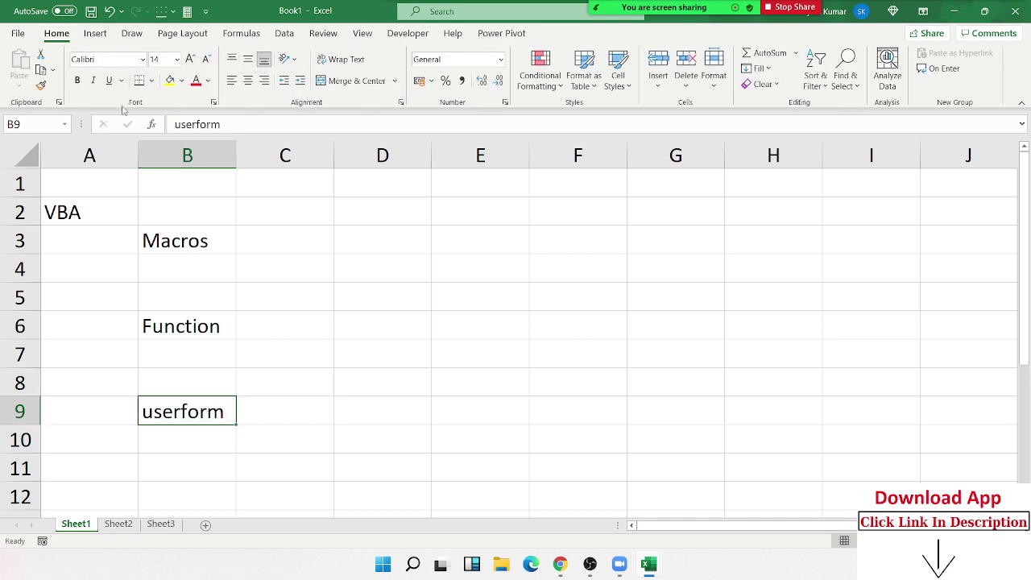
Glance at the clipboard panel, then bring up Format Cells at the Font tab for B9
{"action": "left_click", "coordinate": [59, 102]}
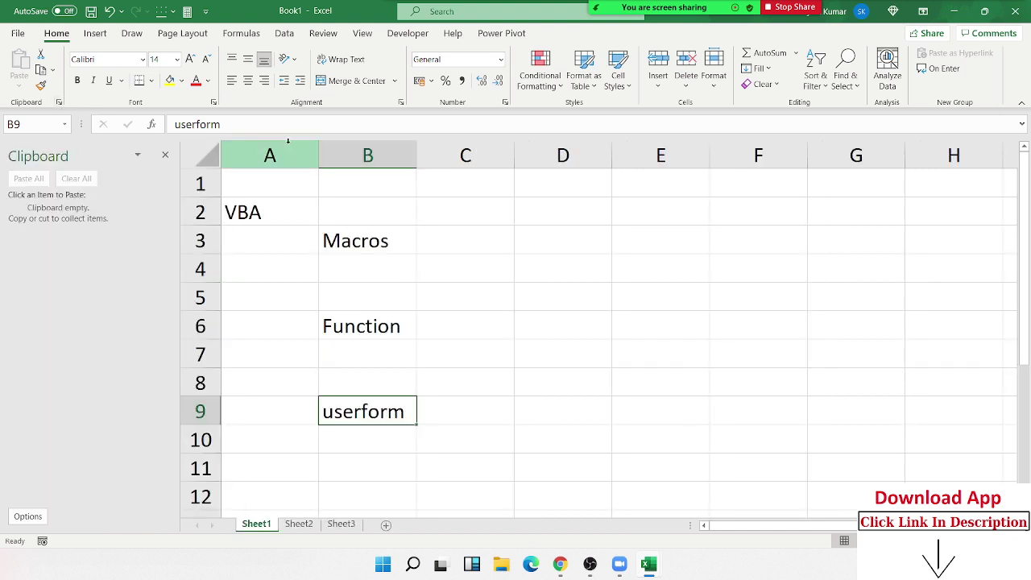
{"action": "left_click", "coordinate": [165, 154]}
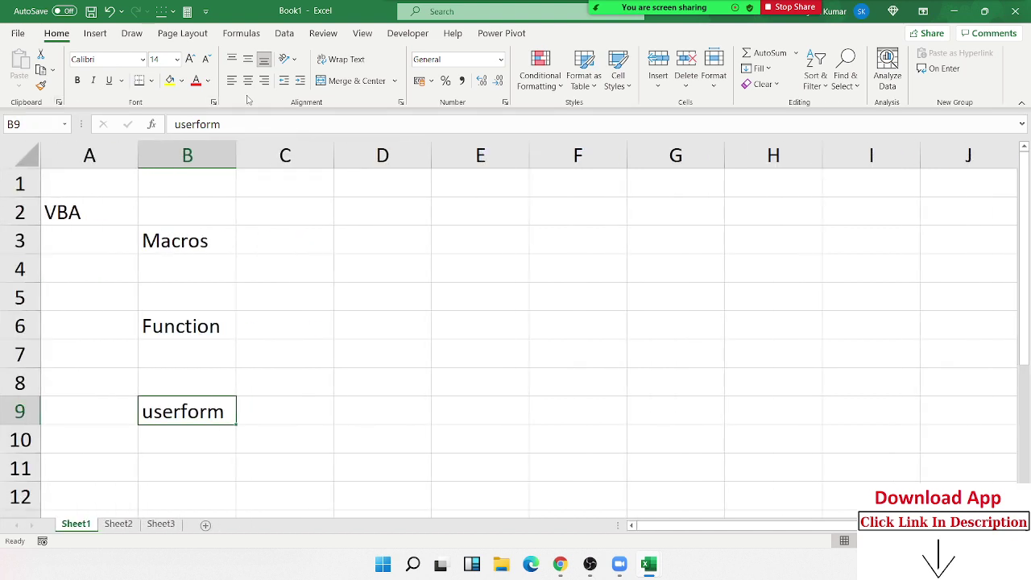
{"action": "left_click", "coordinate": [505, 102]}
{"action": "left_click_drag", "start_coordinate": [292, 97], "coordinate": [510, 116]}
{"action": "left_click", "coordinate": [378, 130]}
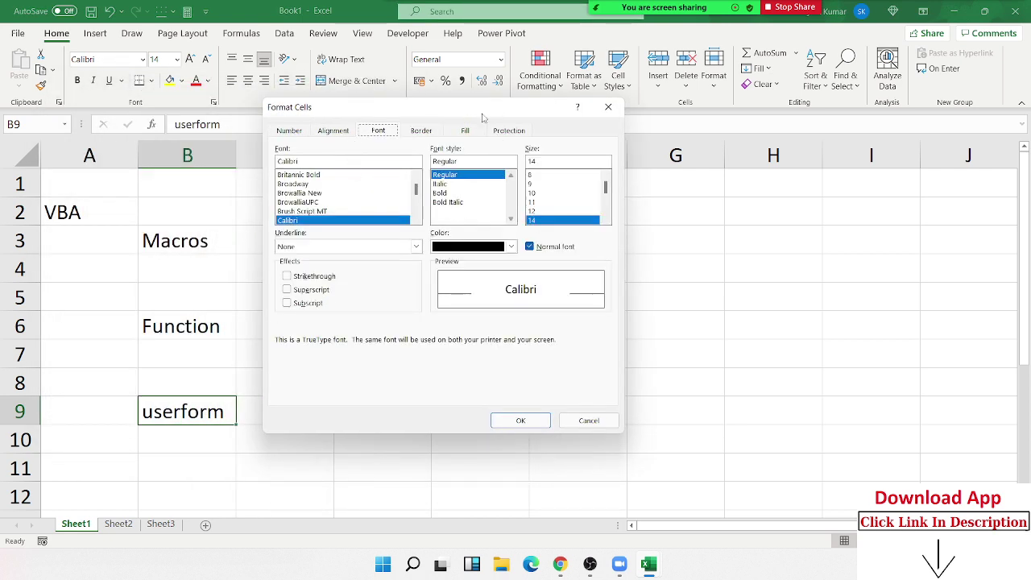
{"action": "mouse_move", "coordinate": [450, 112]}
{"action": "left_mouse_down"}
{"action": "mouse_move", "coordinate": [573, 123]}
{"action": "mouse_move", "coordinate": [436, 84]}
{"action": "left_mouse_up"}
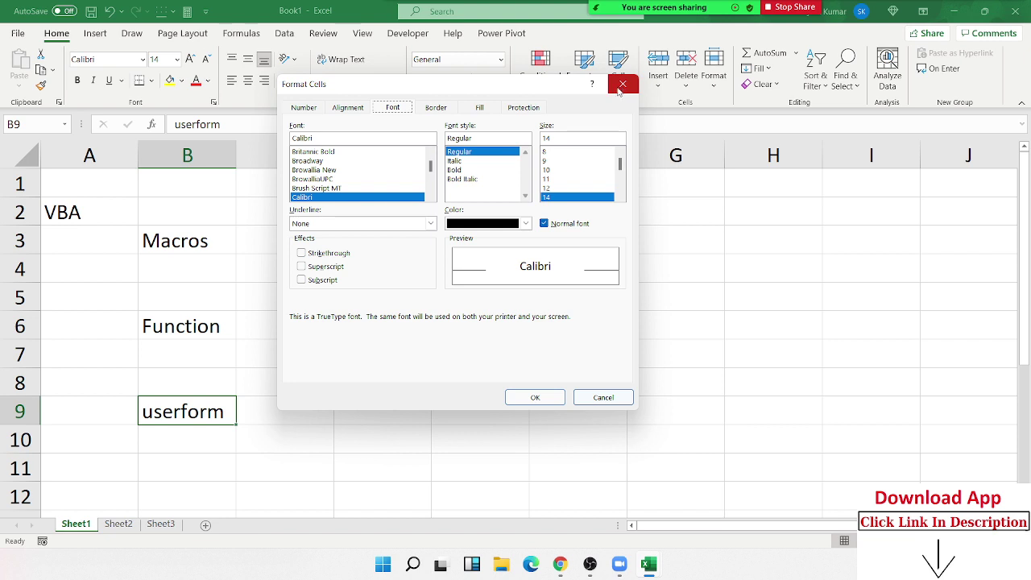
Preview Browallia New, Bold, size 11 and Superscript, then cancel so userform stays Calibri 14
{"action": "left_click", "coordinate": [321, 170]}
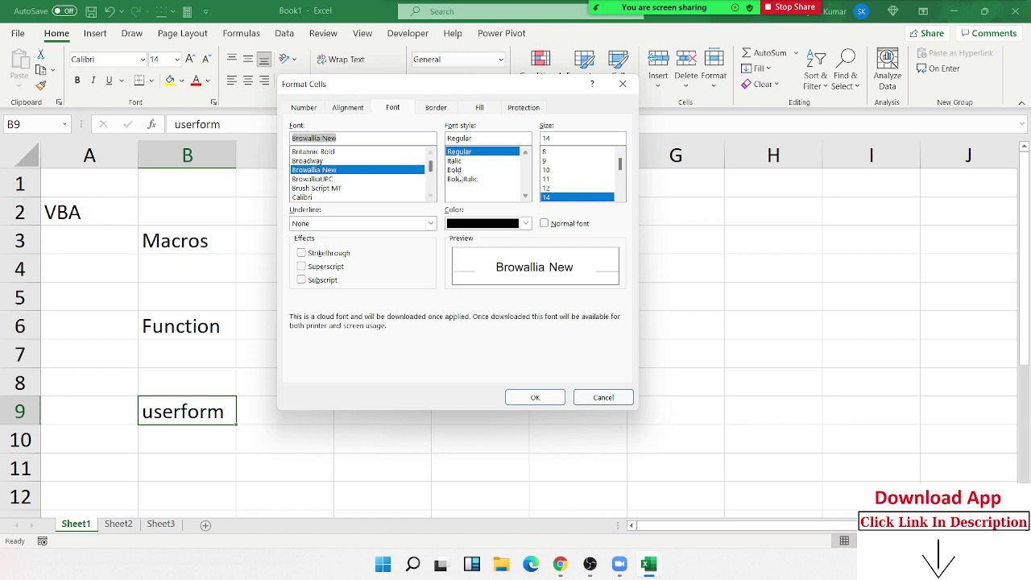
{"action": "left_click", "coordinate": [454, 170]}
{"action": "left_click", "coordinate": [548, 179]}
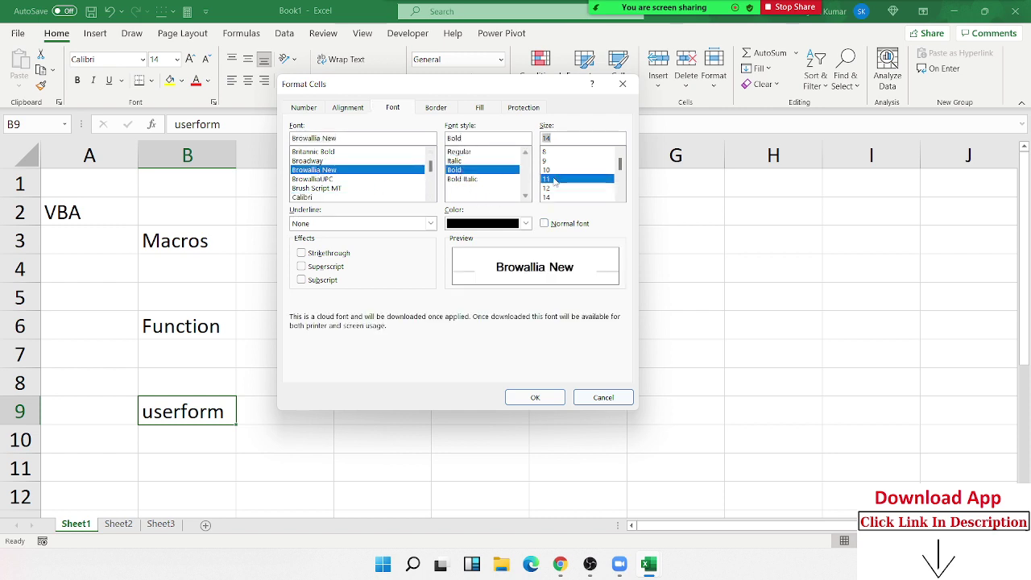
{"action": "left_click", "coordinate": [322, 267]}
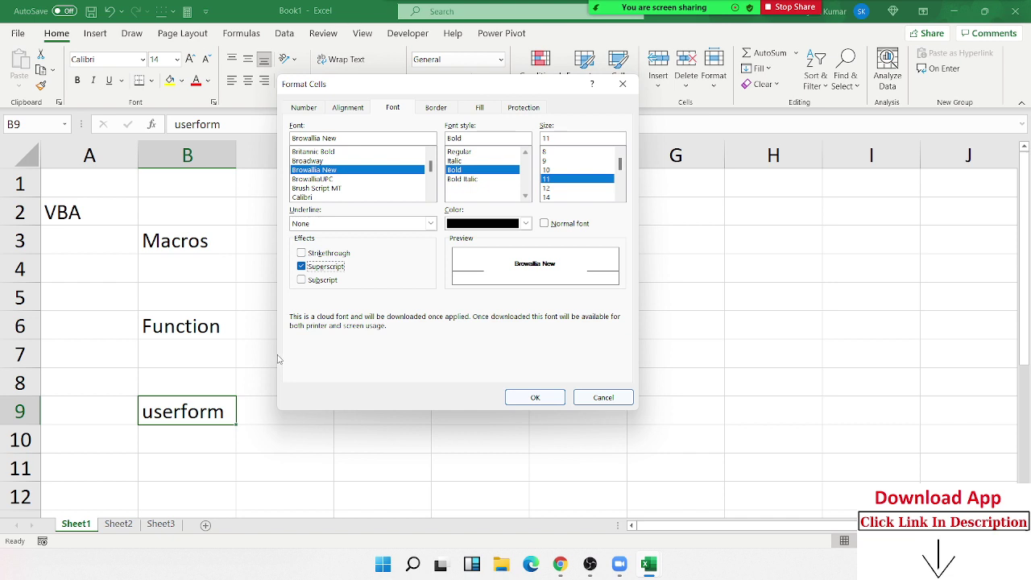
{"action": "key", "text": "Escape"}
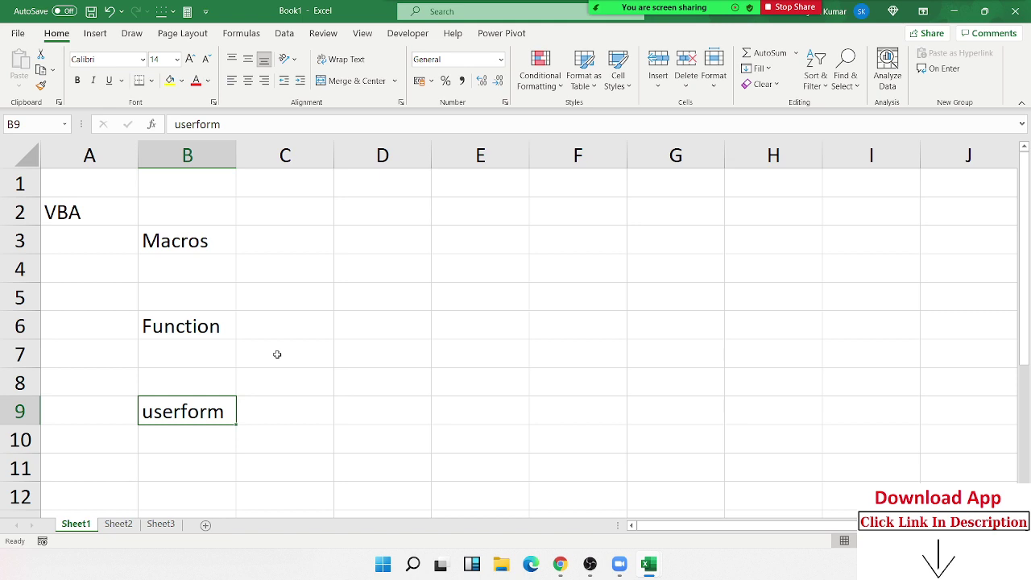
Show the Developer tab and confirm Developer is ticked under Options > Customize Ribbon
{"action": "left_click", "coordinate": [418, 39]}
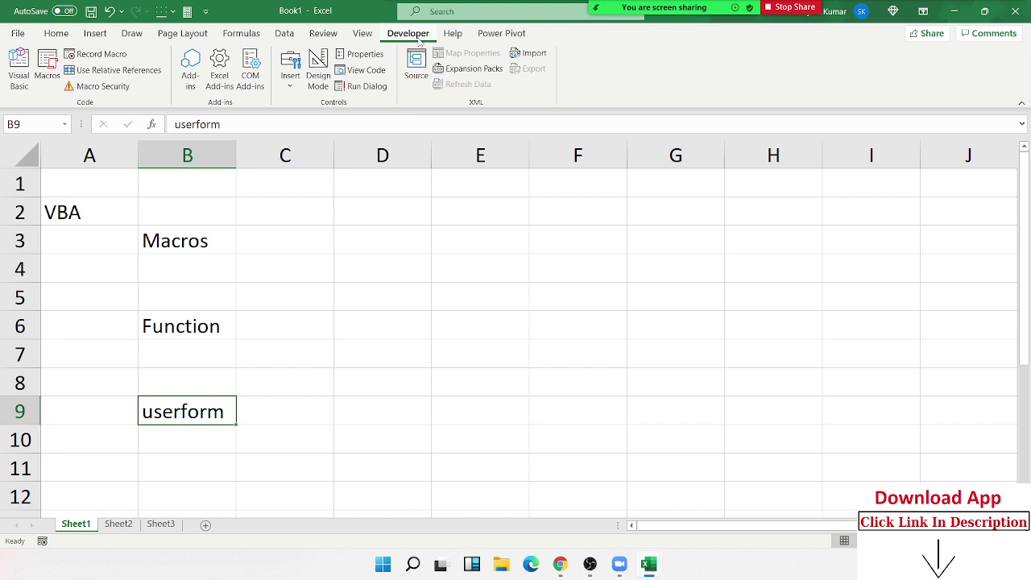
{"action": "left_click", "coordinate": [18, 36]}
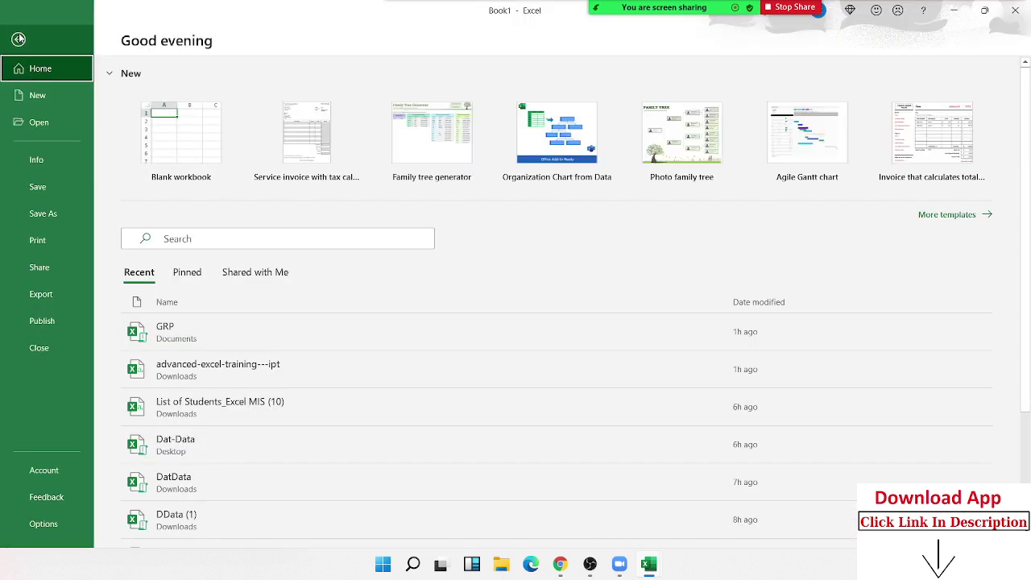
{"action": "left_click", "coordinate": [62, 533]}
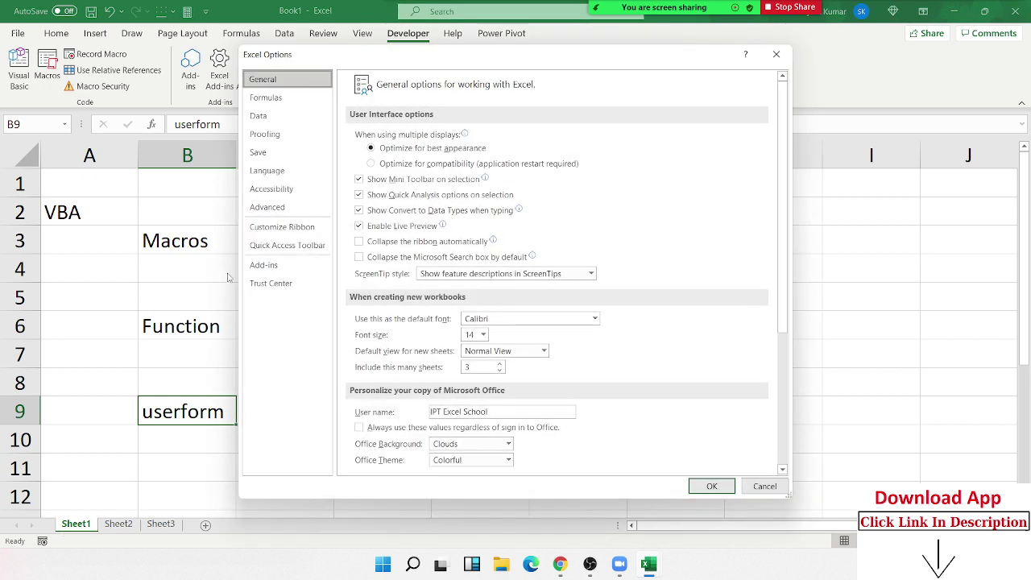
{"action": "left_click", "coordinate": [265, 229]}
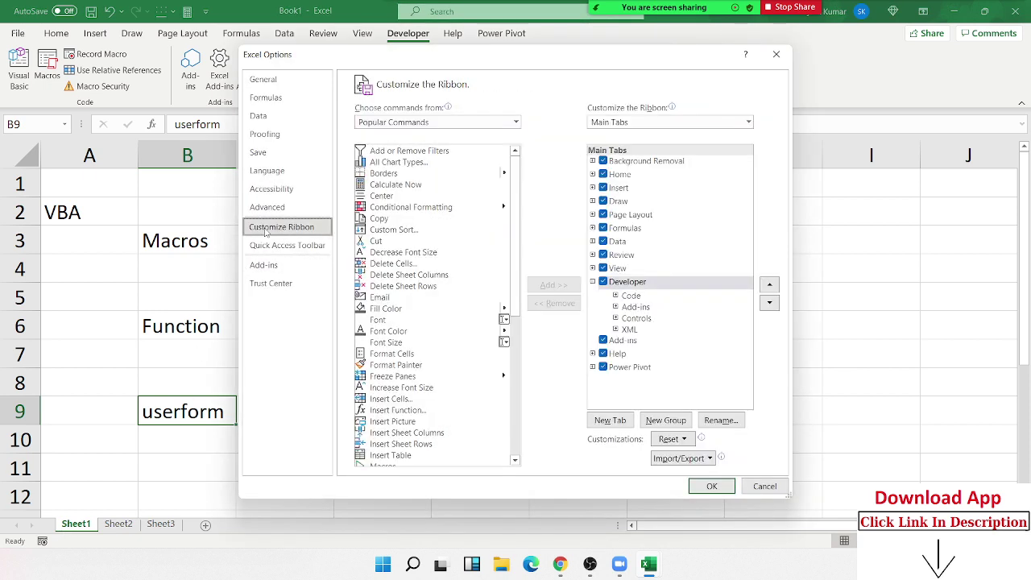
{"action": "left_click", "coordinate": [593, 281]}
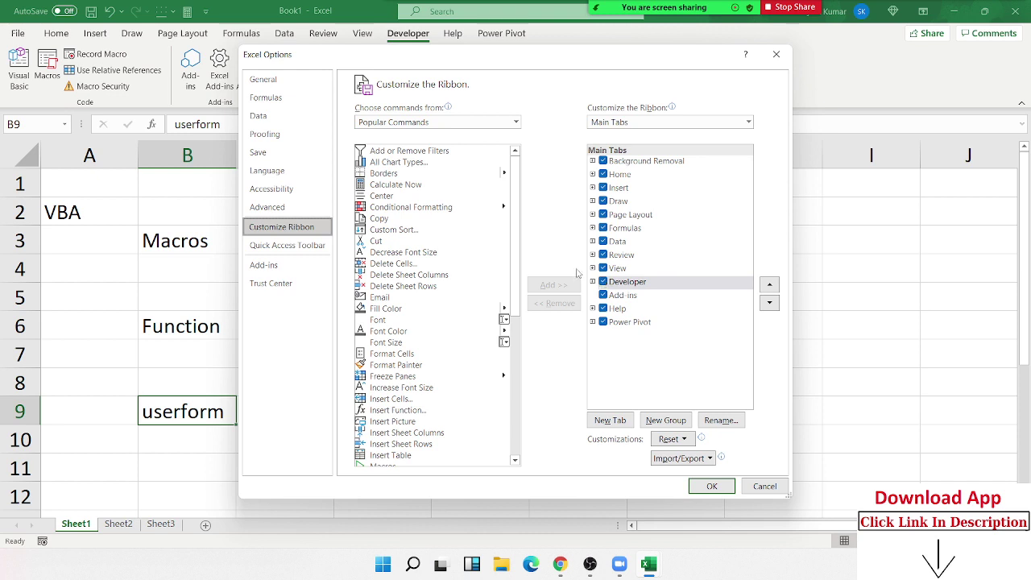
{"action": "left_click", "coordinate": [262, 79]}
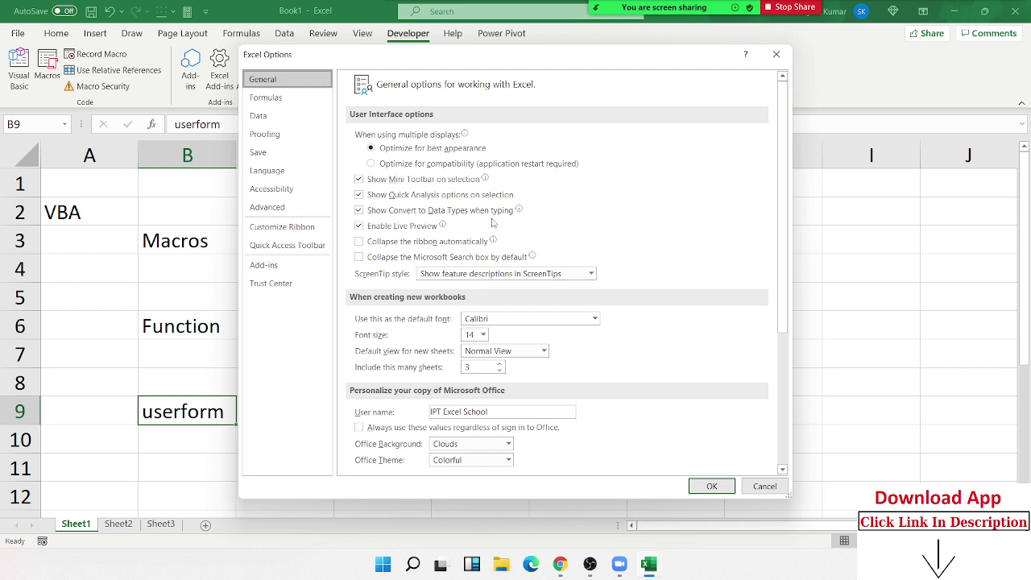
{"action": "left_click", "coordinate": [286, 227]}
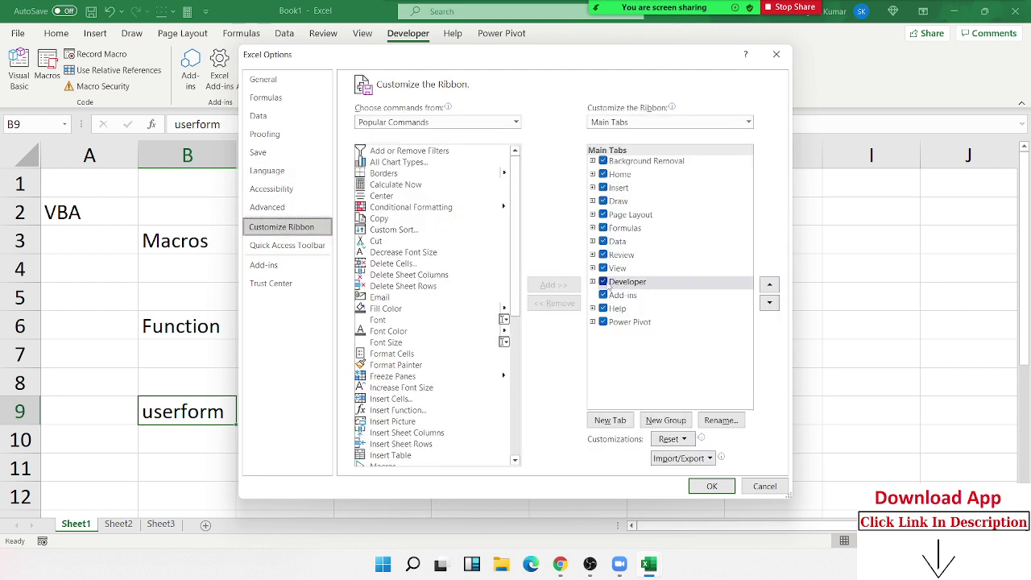
{"action": "left_click", "coordinate": [775, 56]}
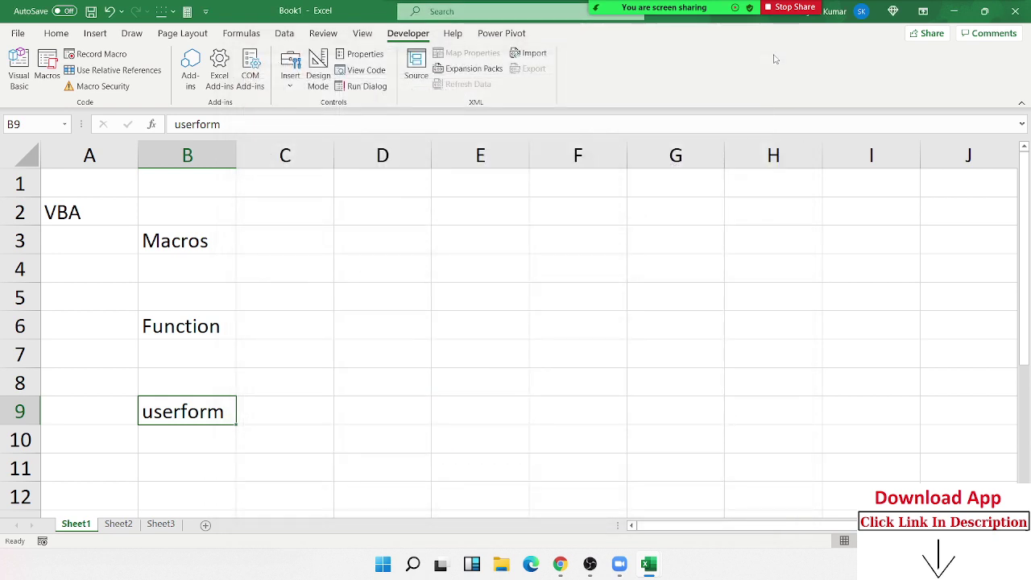
{"action": "left_click", "coordinate": [331, 223]}
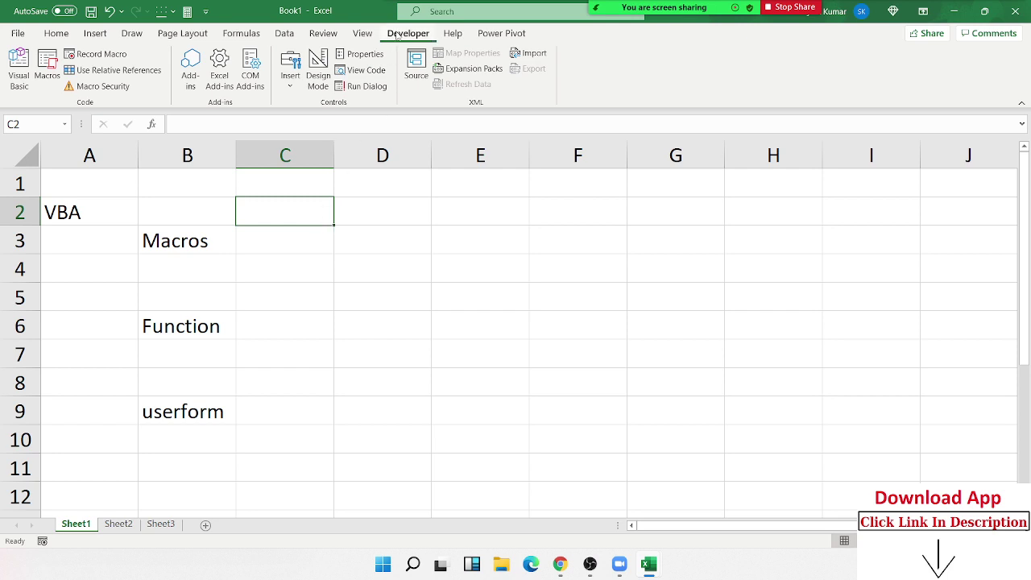
{"action": "left_click", "coordinate": [101, 87]}
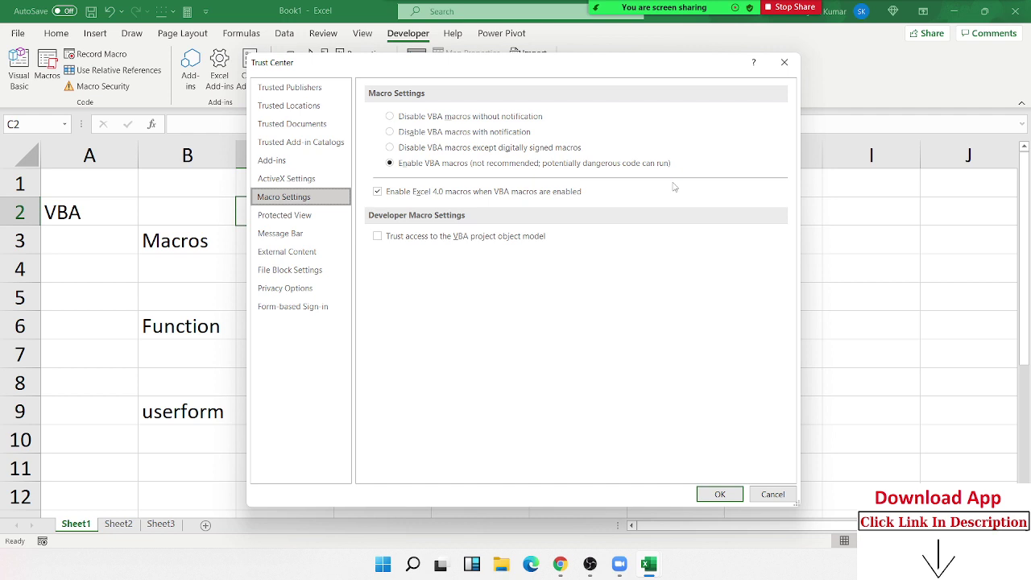
{"action": "key", "text": "Return"}
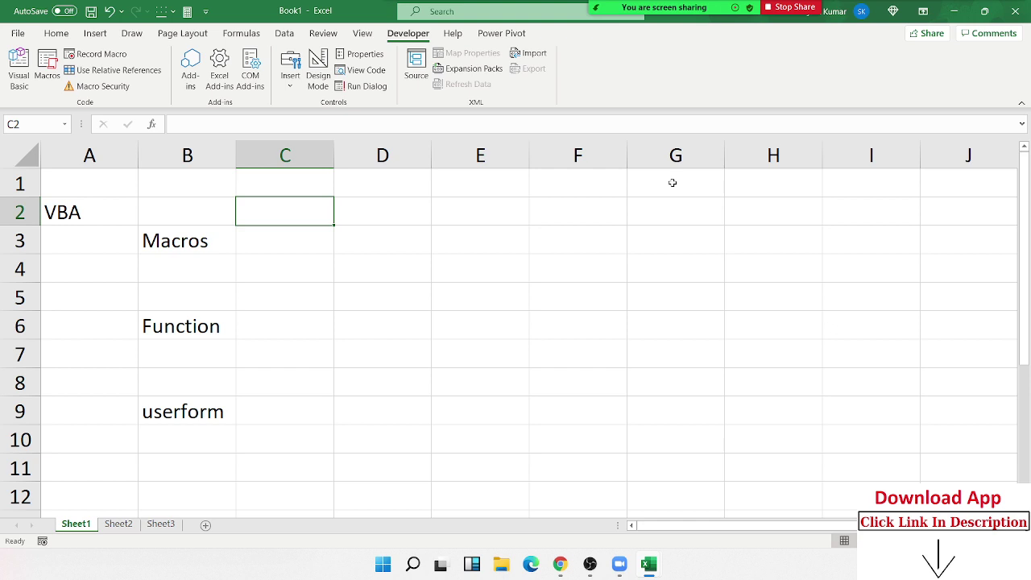
{"action": "left_click", "coordinate": [24, 77]}
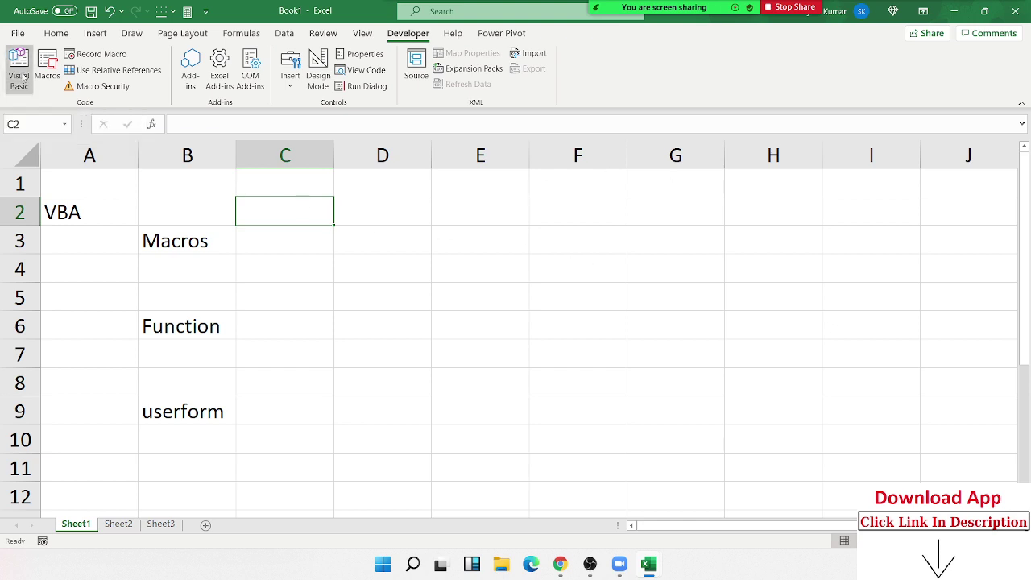
{"action": "key", "text": "shift+Up"}
{"action": "key", "text": "shift+Up"}
{"action": "key", "text": "shift+Up"}
{"action": "key", "text": "shift+Up"}
{"action": "key", "text": "shift+Up"}
{"action": "key", "text": "shift+Up"}
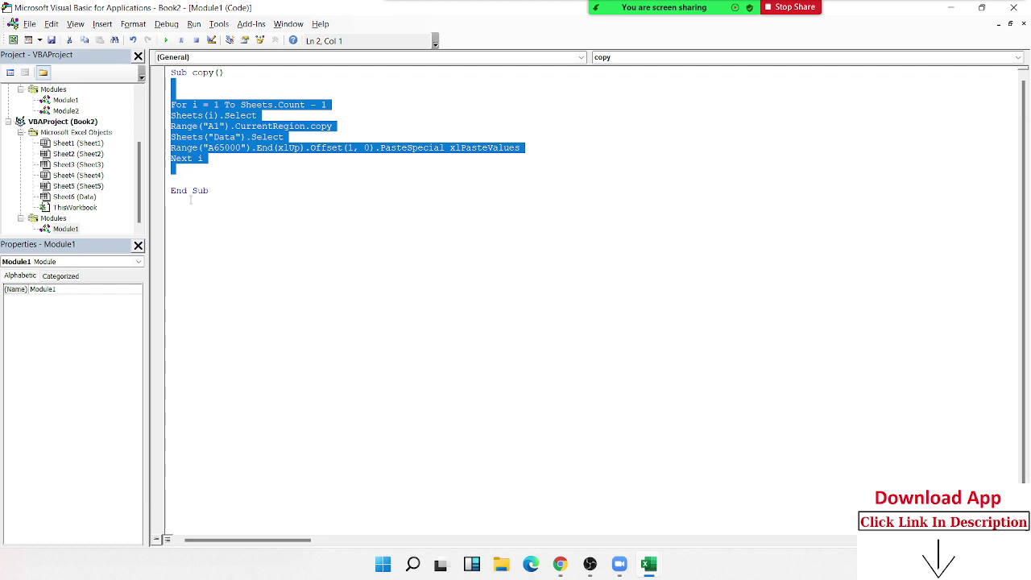
{"action": "left_click_drag", "start_coordinate": [219, 199], "coordinate": [170, 73]}
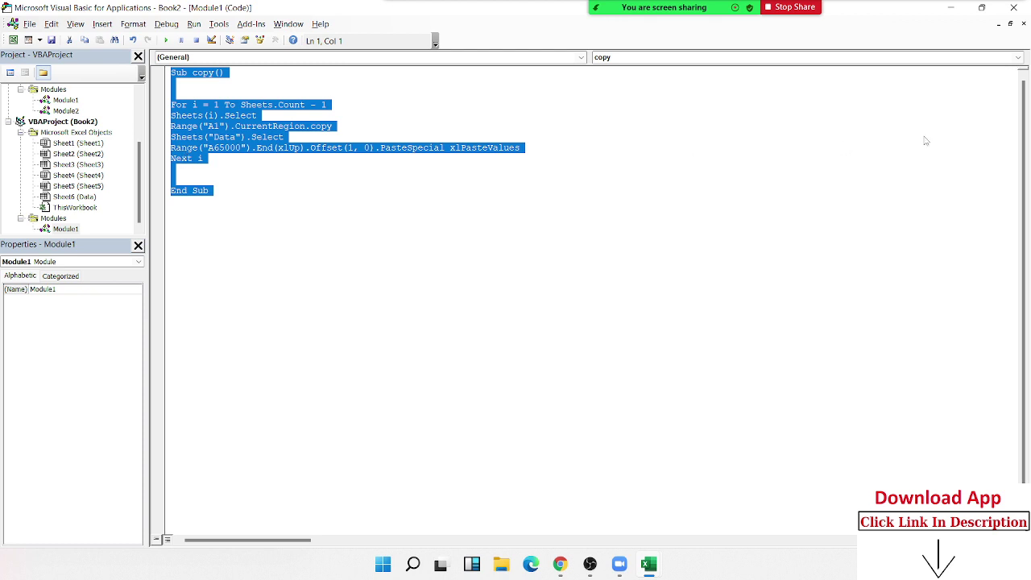
{"action": "left_click", "coordinate": [1000, 7]}
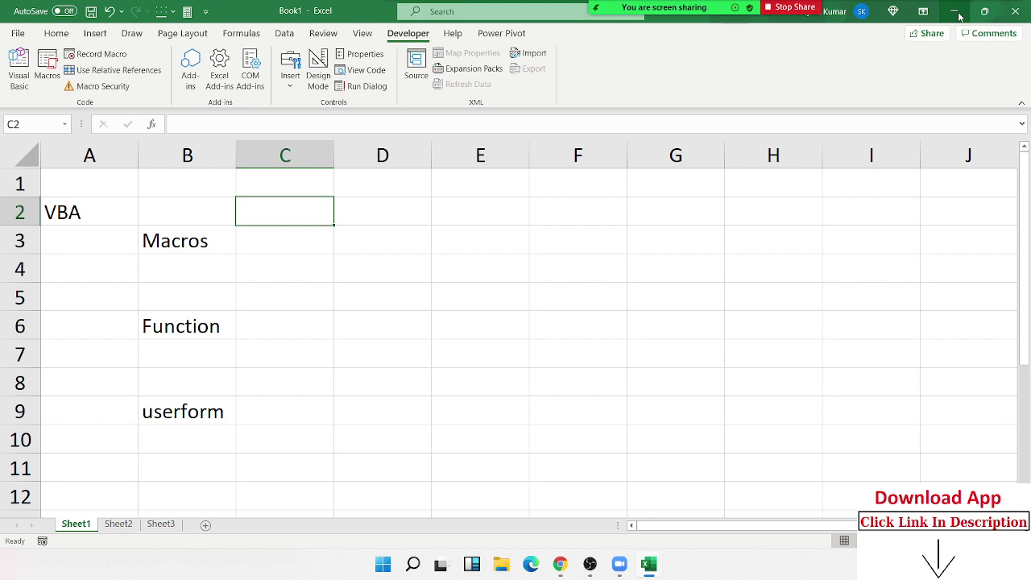
Minimise Book1 and Book2, refresh the desktop, and select the Data1 file icon
{"action": "left_click", "coordinate": [958, 16]}
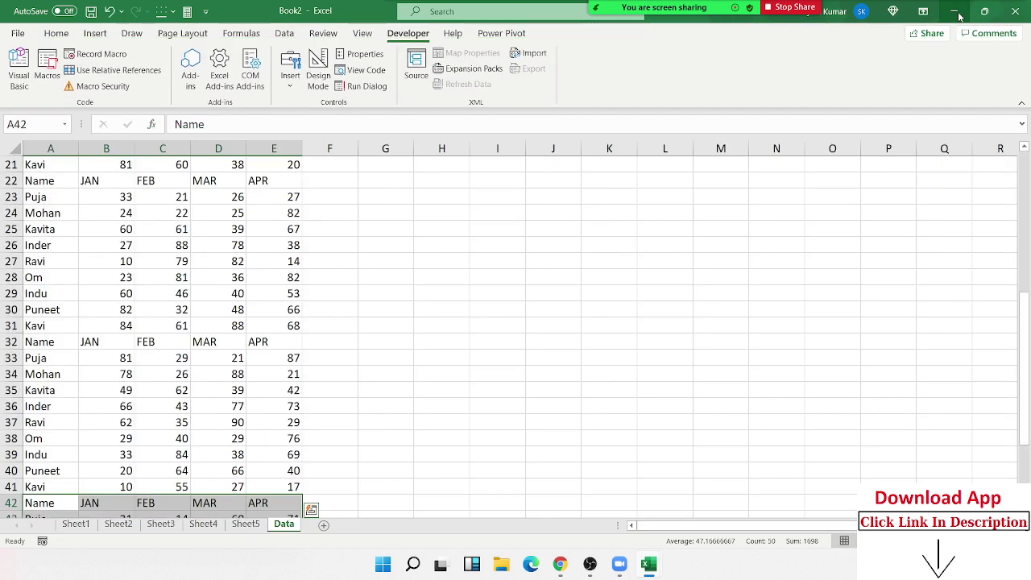
{"action": "left_click", "coordinate": [955, 12]}
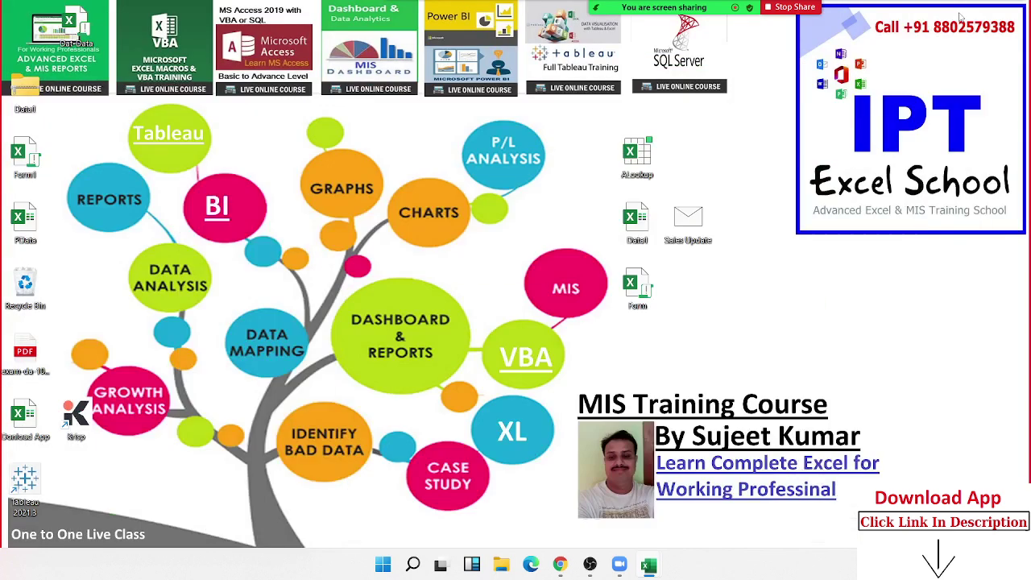
{"action": "right_click", "coordinate": [904, 246]}
{"action": "left_click", "coordinate": [921, 276]}
{"action": "left_click_drag", "start_coordinate": [597, 195], "coordinate": [659, 260]}
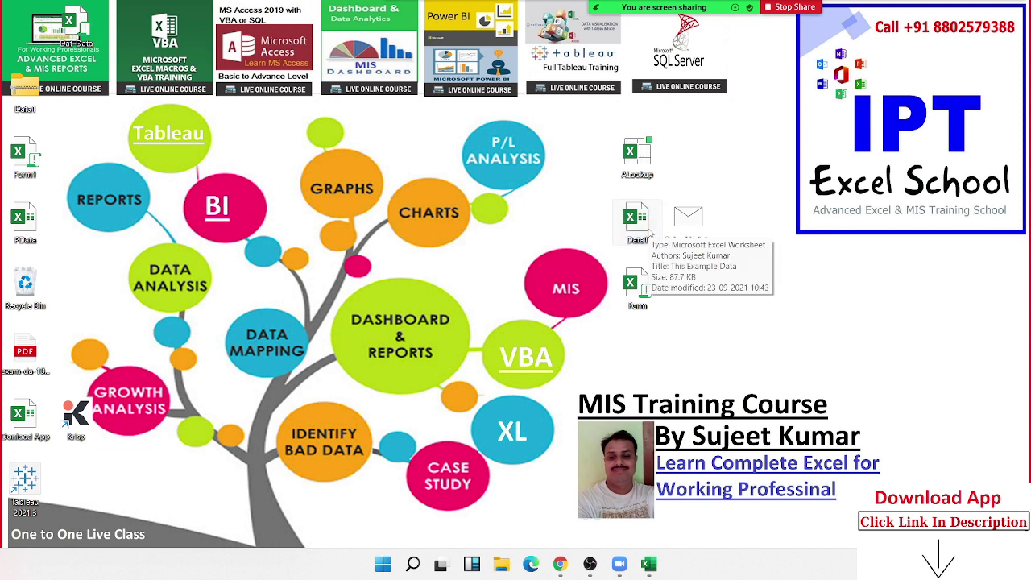
{"action": "right_click", "coordinate": [649, 232]}
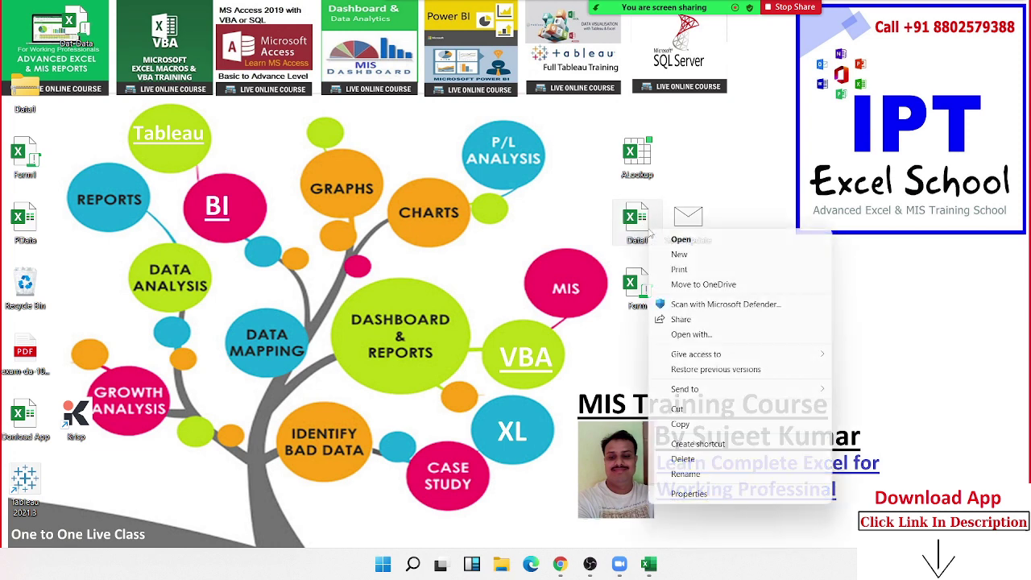
{"action": "left_click", "coordinate": [725, 494]}
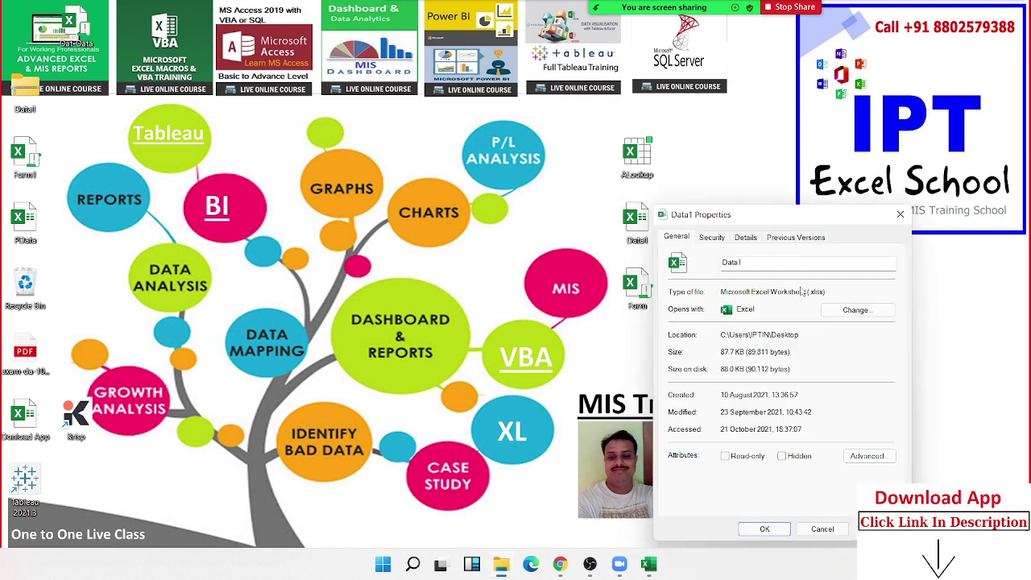
{"action": "left_click_drag", "start_coordinate": [811, 293], "coordinate": [825, 295]}
{"action": "left_click", "coordinate": [900, 215]}
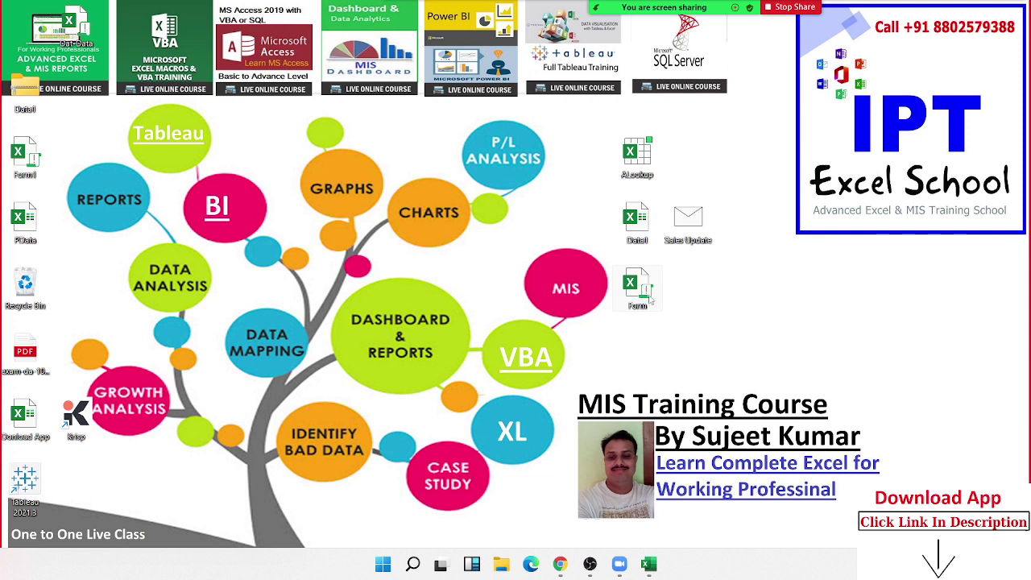
{"action": "mouse_move", "coordinate": [651, 301]}
{"action": "mouse_move", "coordinate": [649, 232]}
{"action": "mouse_move", "coordinate": [634, 299]}
{"action": "left_click_drag", "start_coordinate": [674, 182], "coordinate": [610, 139]}
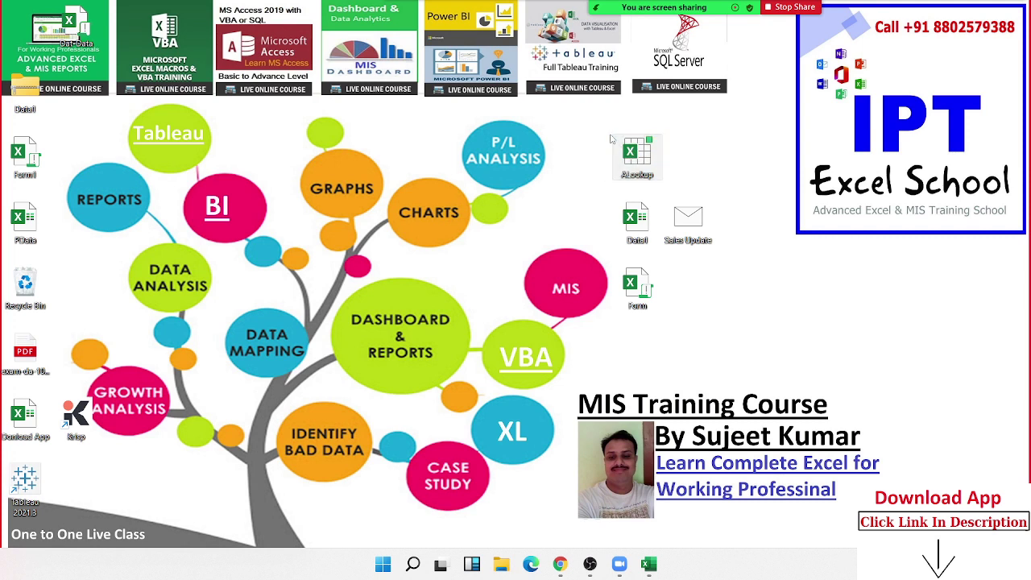
{"action": "left_click", "coordinate": [719, 165]}
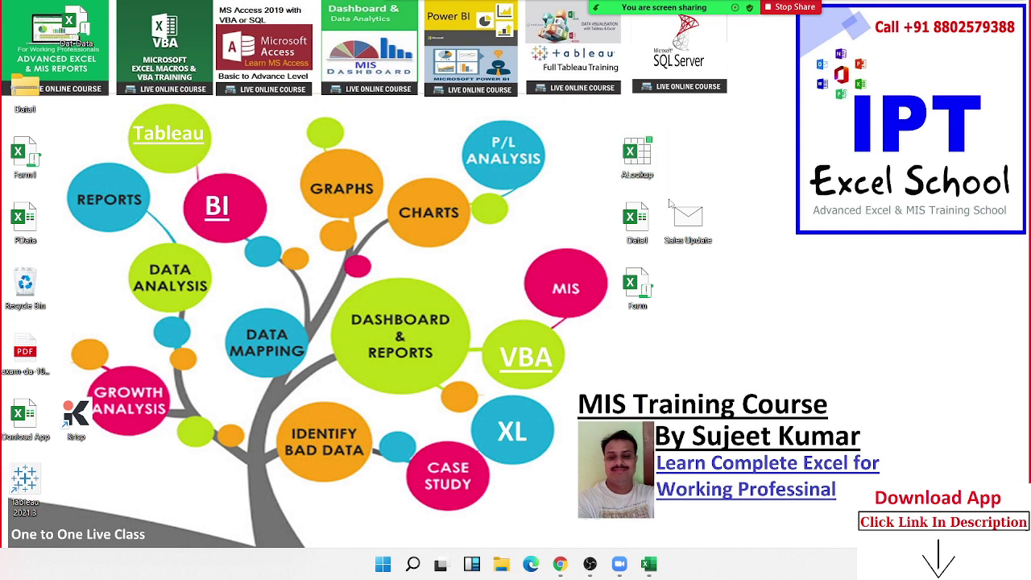
{"action": "left_click_drag", "start_coordinate": [668, 202], "coordinate": [607, 132]}
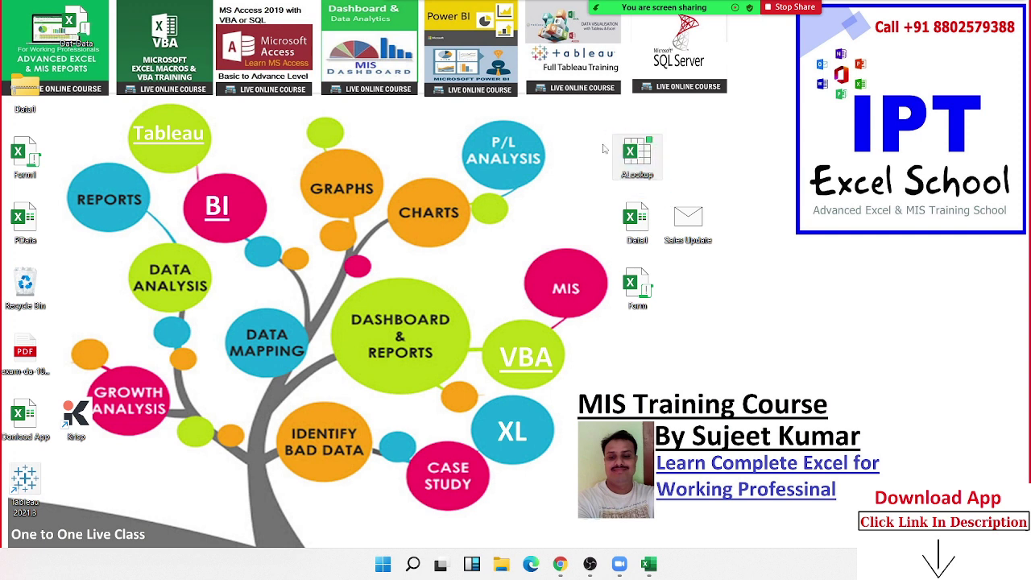
{"action": "mouse_move", "coordinate": [639, 169]}
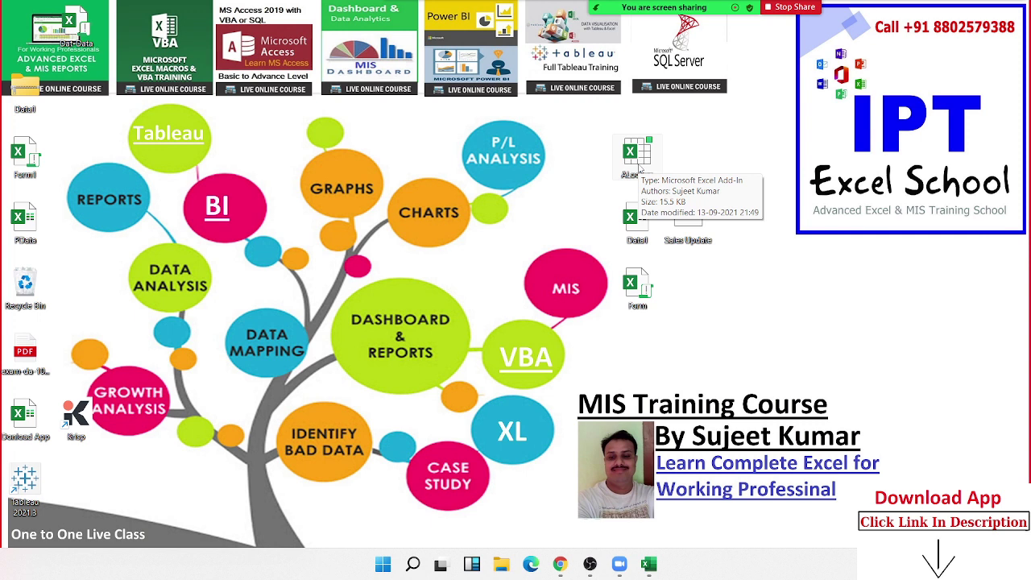
{"action": "right_click", "coordinate": [640, 167]}
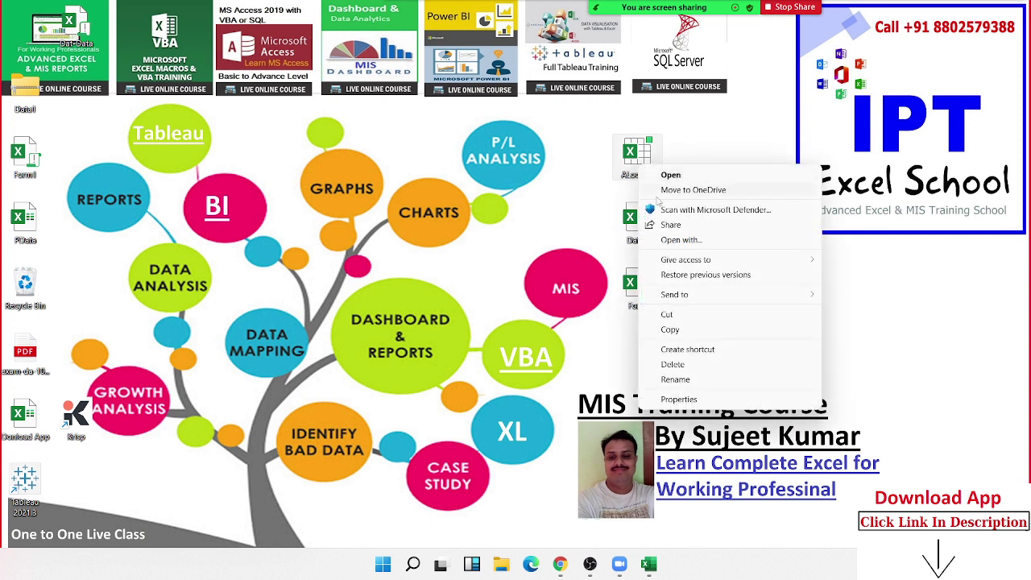
{"action": "left_click", "coordinate": [679, 399]}
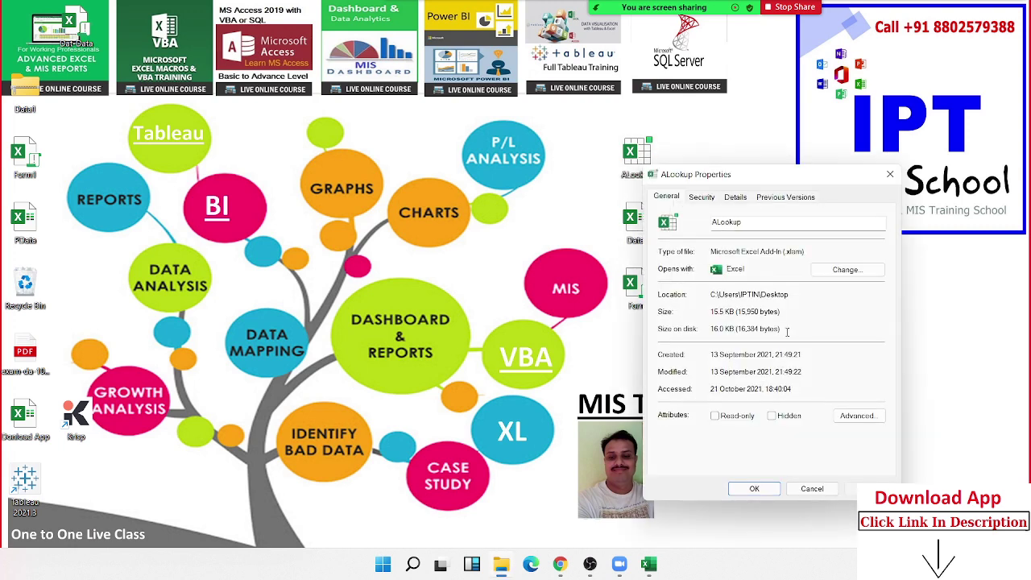
{"action": "double_click", "coordinate": [795, 252]}
{"action": "mouse_move", "coordinate": [745, 181]}
{"action": "left_mouse_down"}
{"action": "mouse_move", "coordinate": [419, 107]}
{"action": "mouse_move", "coordinate": [422, 126]}
{"action": "left_mouse_up"}
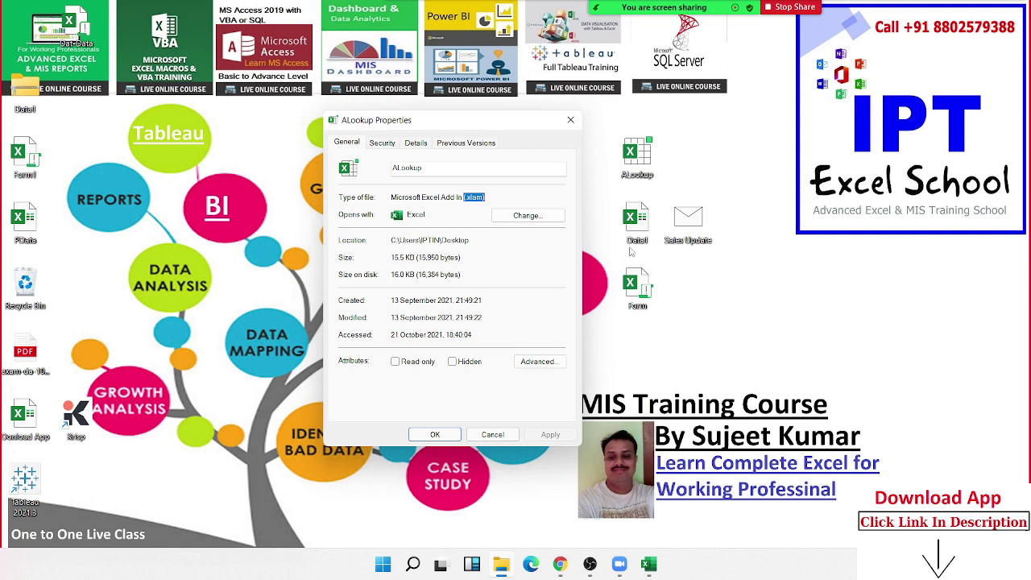
{"action": "key", "text": "Escape"}
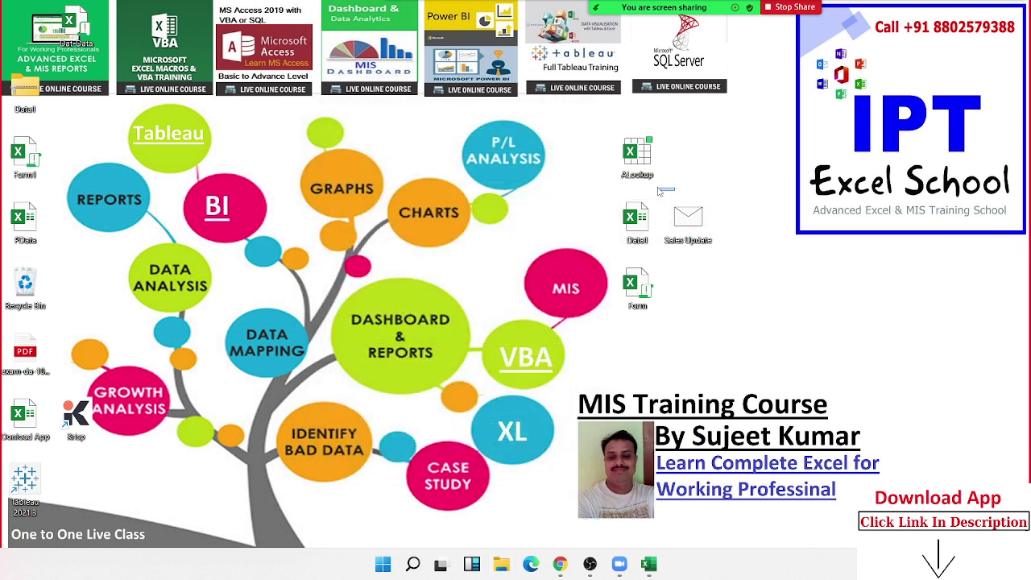
Bring Book1 back from the taskbar and select cells B3, B6 and D3
{"action": "left_click_drag", "start_coordinate": [675, 198], "coordinate": [605, 135]}
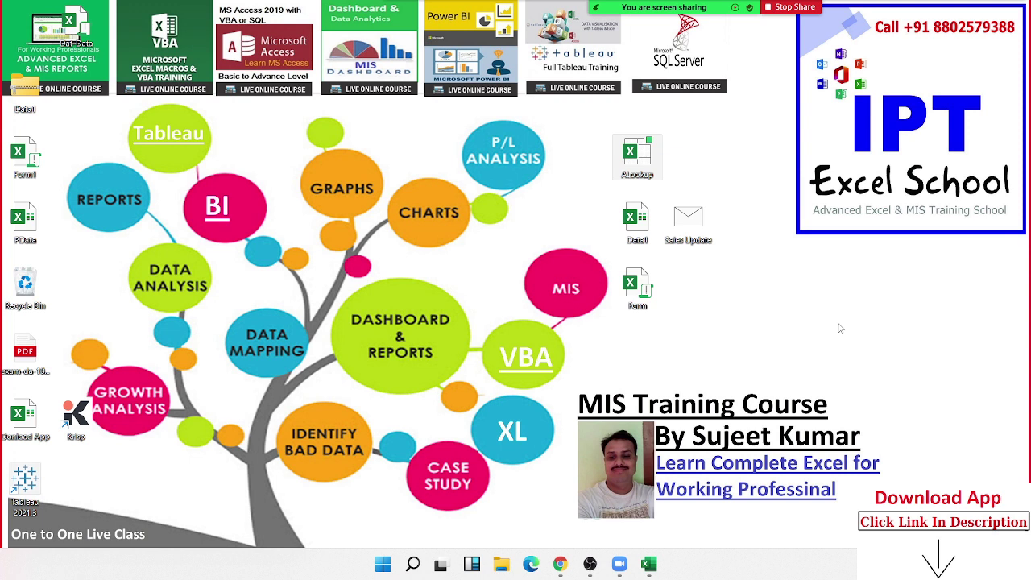
{"action": "mouse_move", "coordinate": [650, 568]}
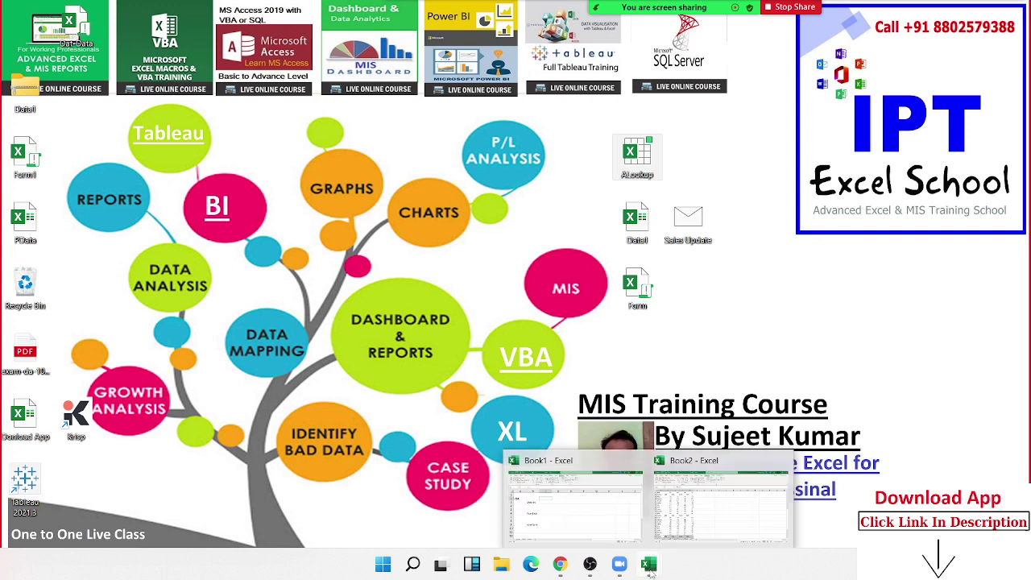
{"action": "left_click", "coordinate": [578, 538]}
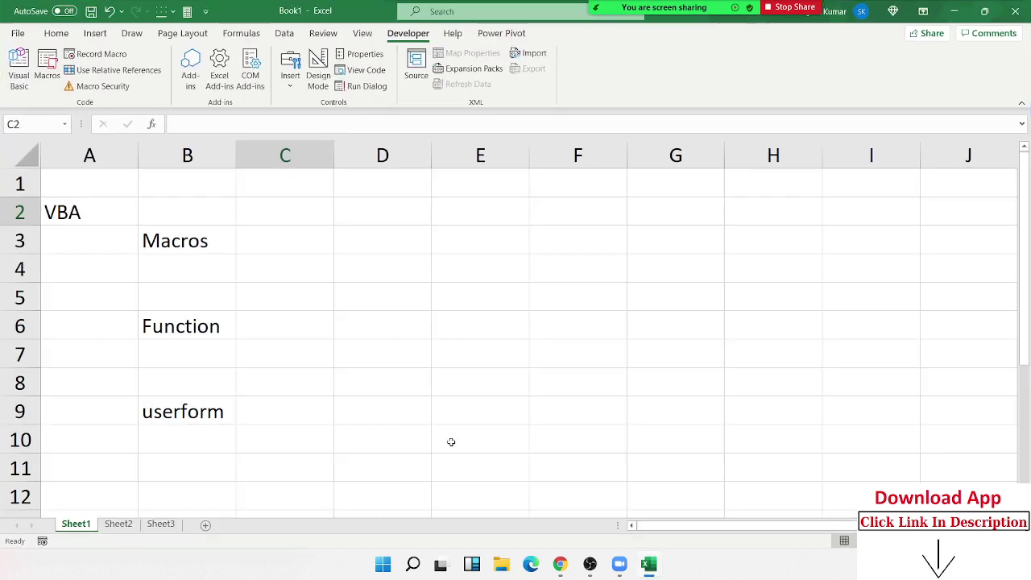
{"action": "left_click", "coordinate": [194, 235]}
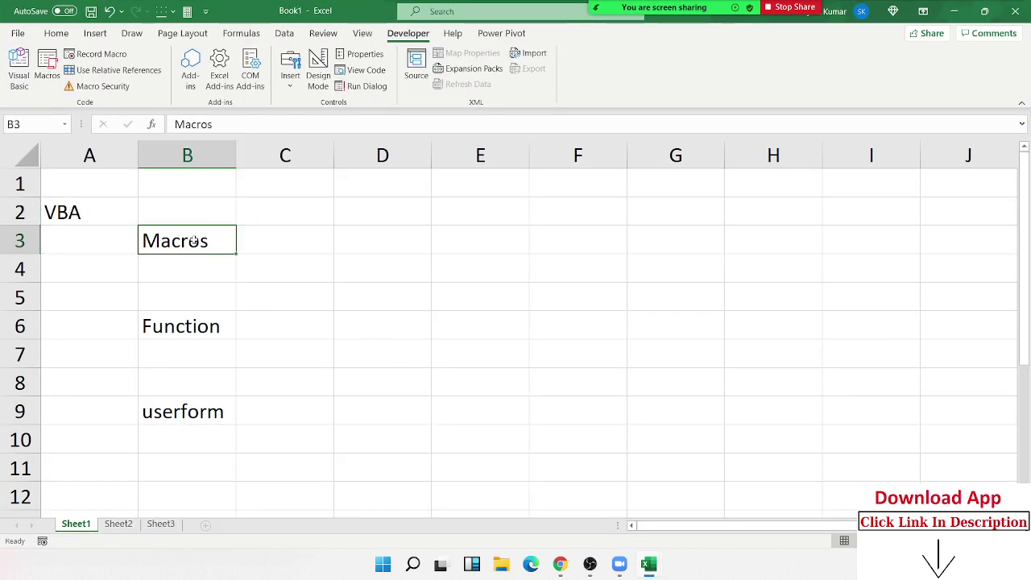
{"action": "left_click", "coordinate": [190, 318]}
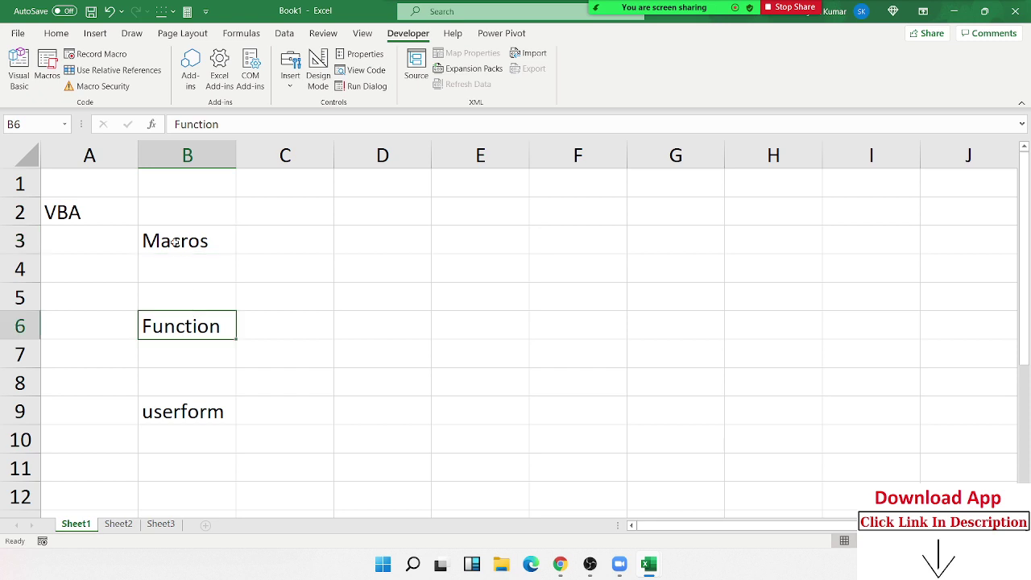
{"action": "left_click", "coordinate": [336, 221]}
{"action": "left_click", "coordinate": [338, 234]}
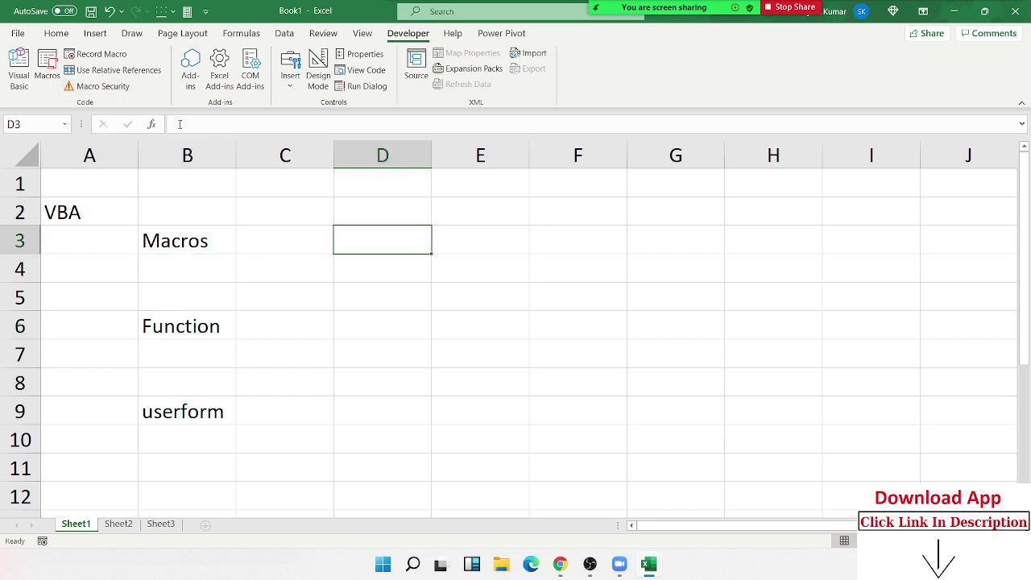
Open the full Save As dialog via File > Save As > Browse
{"action": "left_click", "coordinate": [17, 33]}
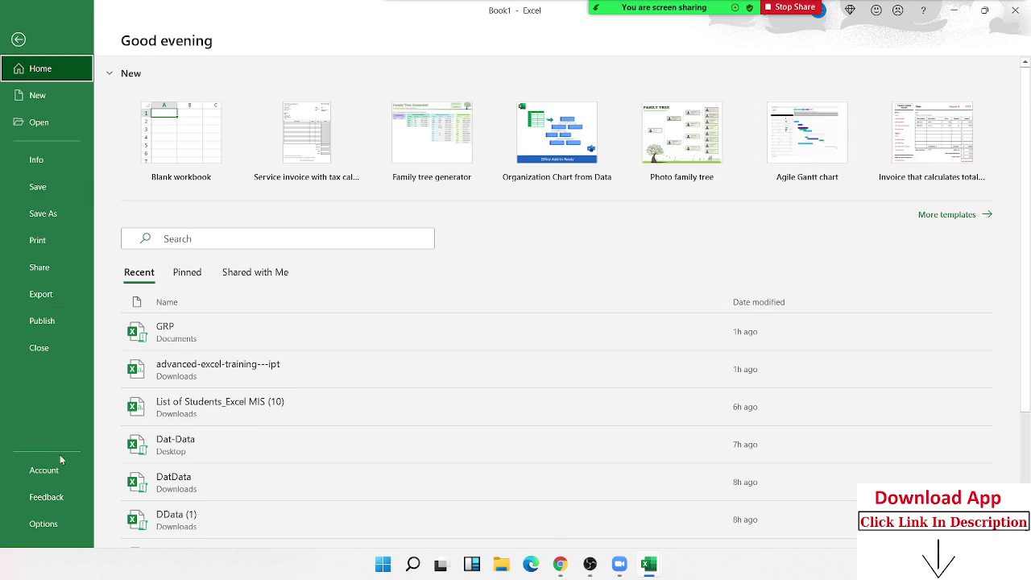
{"action": "left_click", "coordinate": [46, 220]}
{"action": "left_click", "coordinate": [216, 271]}
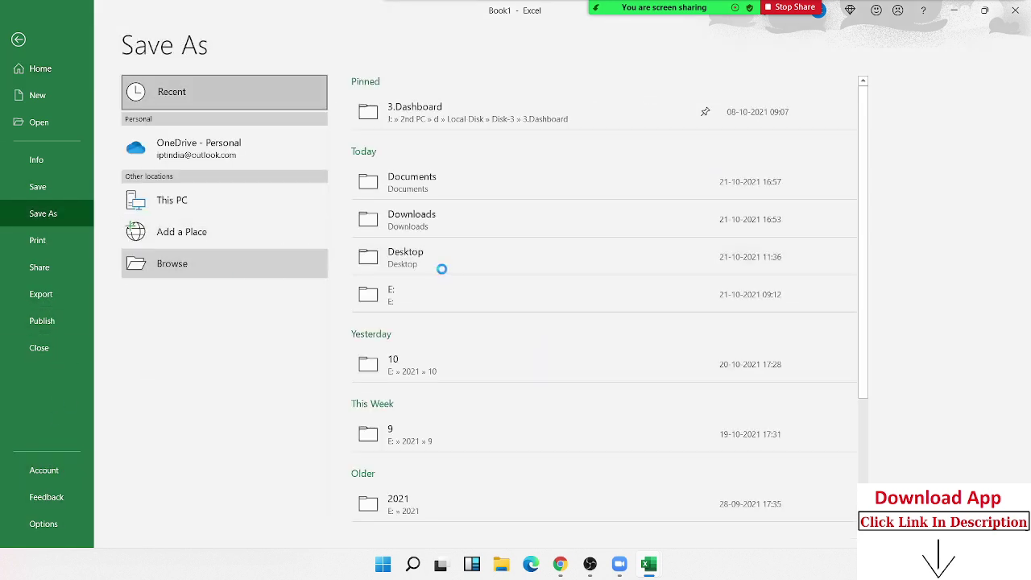
Settle Save as type on Excel Macro-Enabled Workbook, then cancel back to Book1 without saving
{"action": "left_click", "coordinate": [294, 276]}
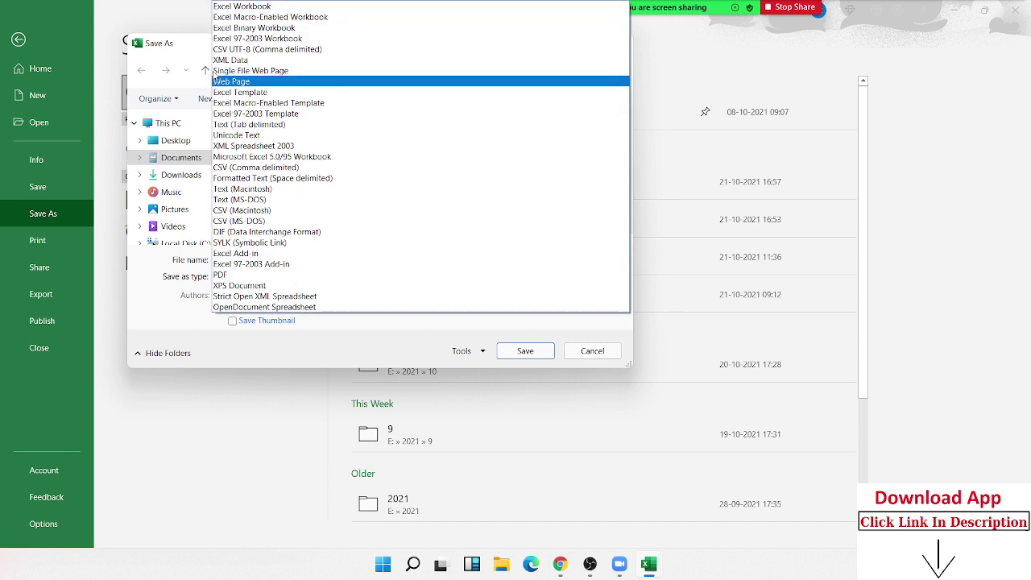
{"action": "left_click", "coordinate": [224, 9]}
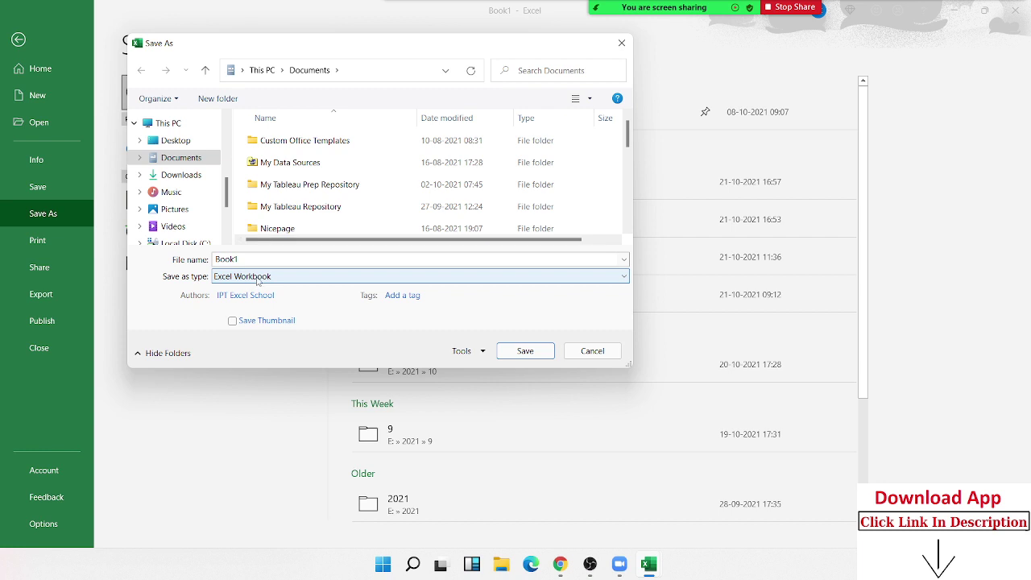
{"action": "left_click", "coordinate": [257, 277]}
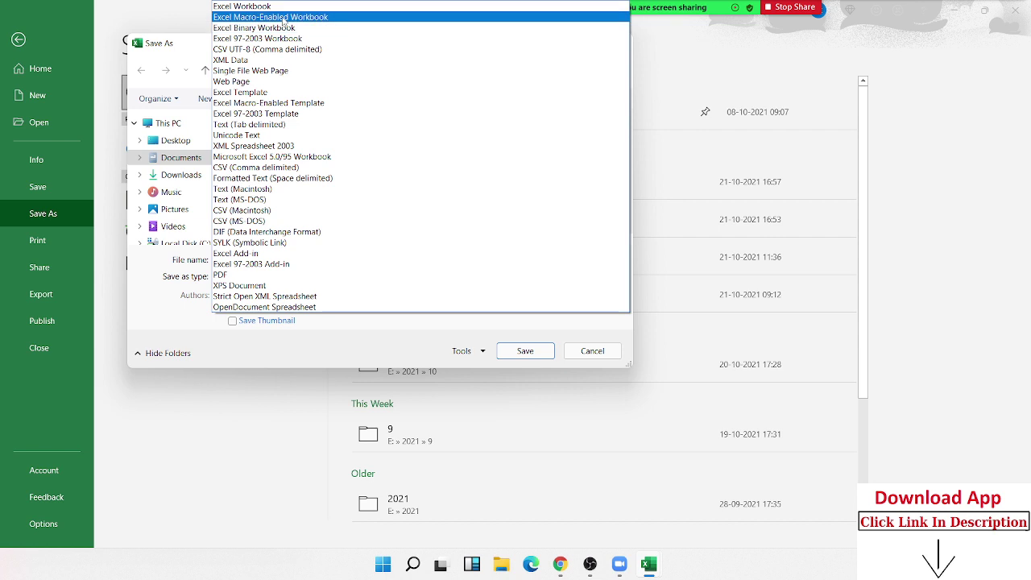
{"action": "left_click", "coordinate": [278, 17]}
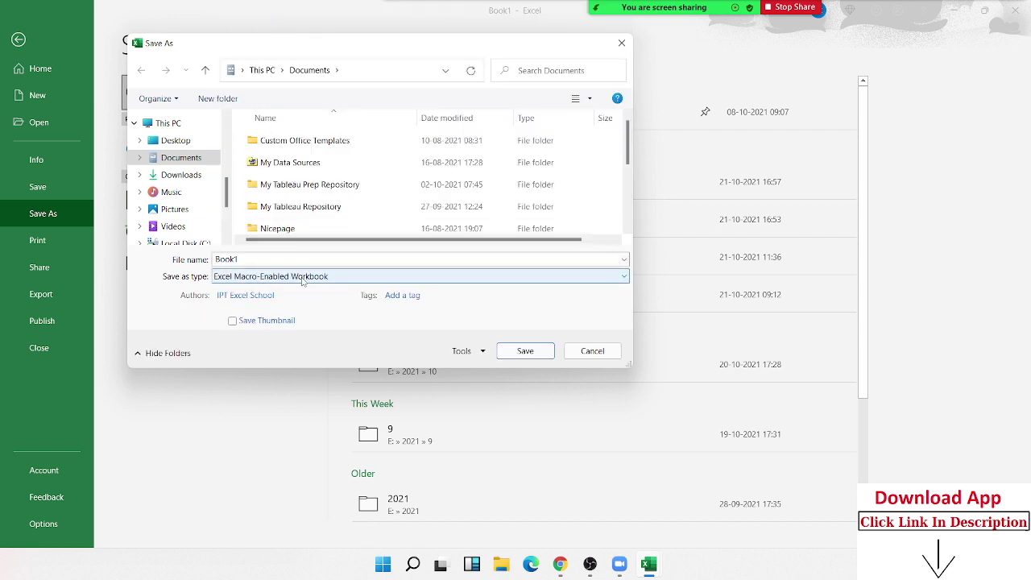
{"action": "left_click", "coordinate": [302, 278]}
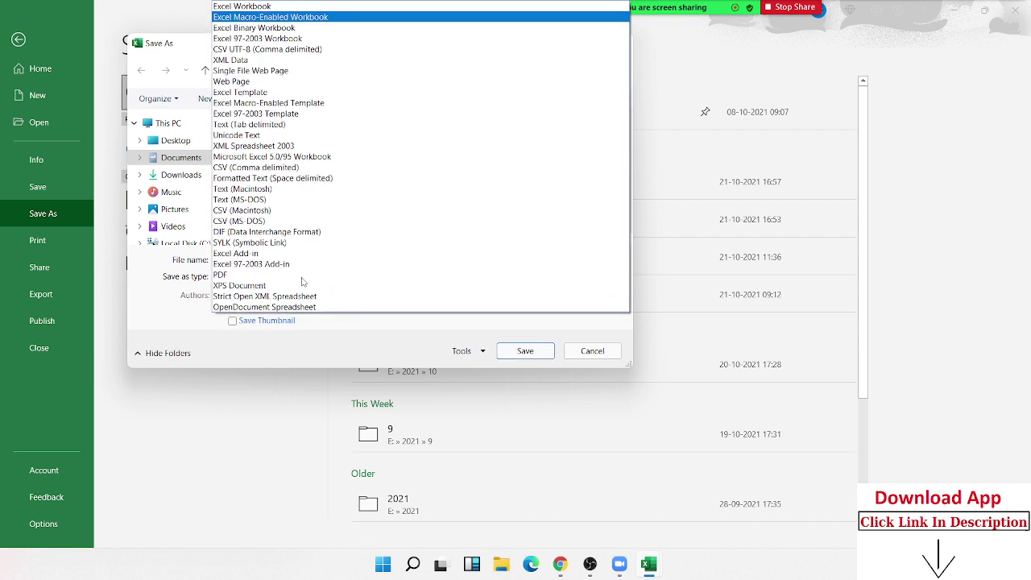
{"action": "left_click", "coordinate": [266, 10]}
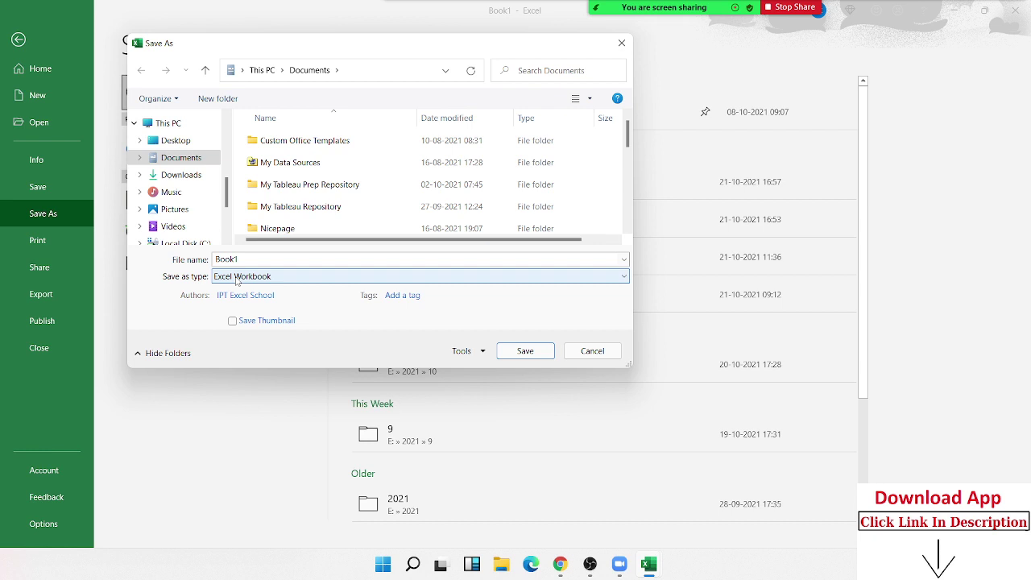
{"action": "left_click", "coordinate": [237, 280]}
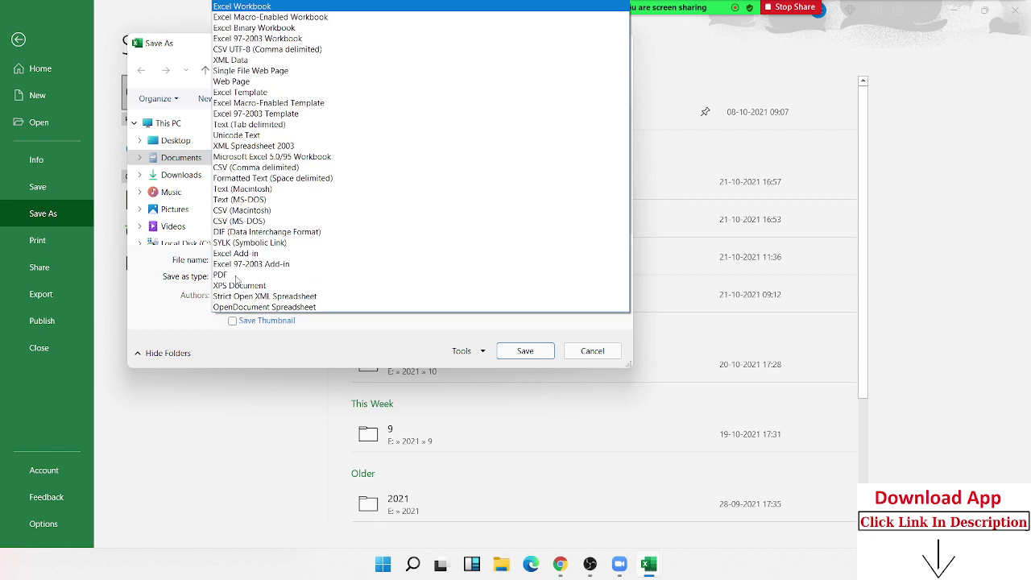
{"action": "left_click", "coordinate": [282, 18]}
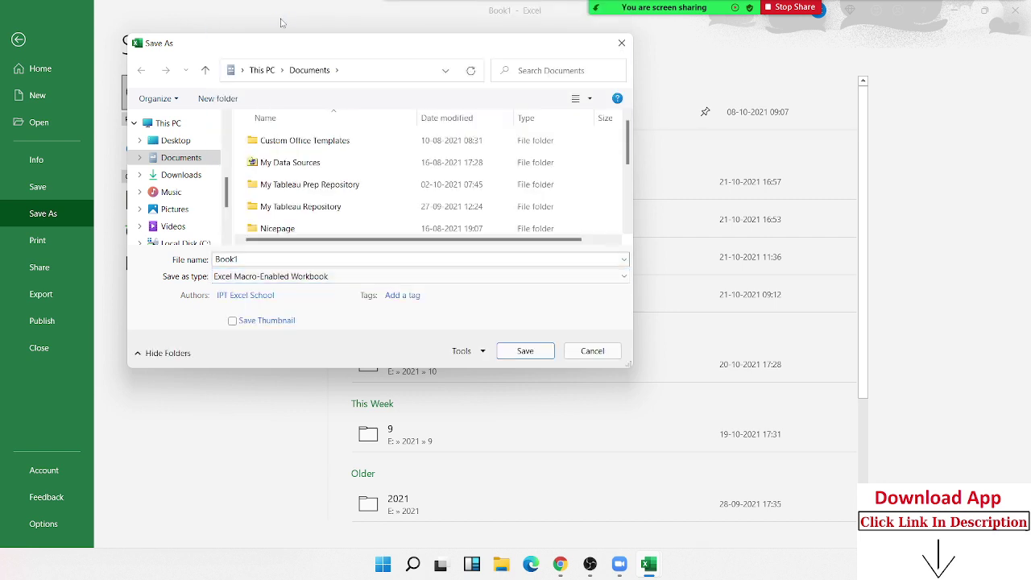
{"action": "key", "text": "Escape"}
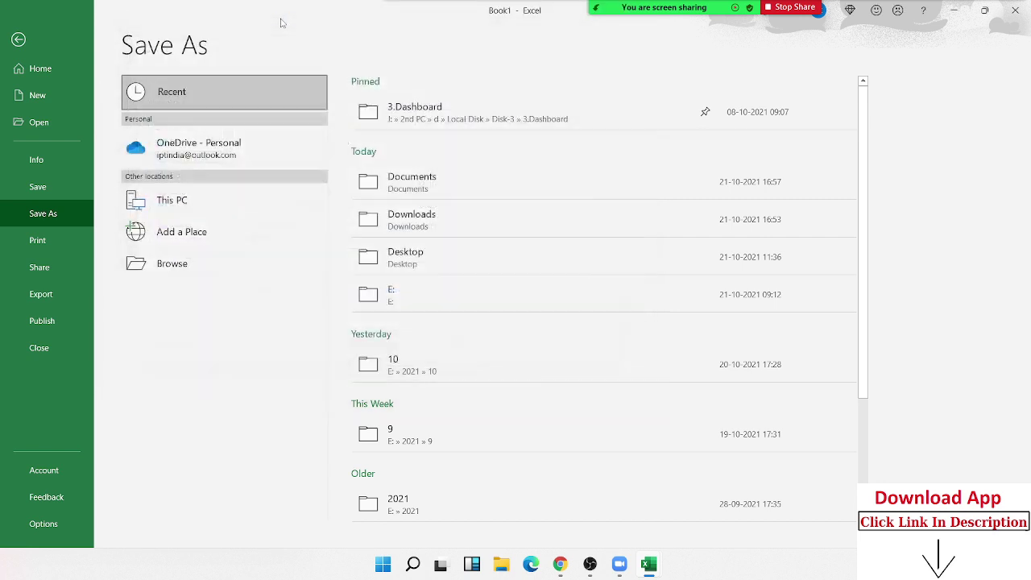
{"action": "key", "text": "Escape"}
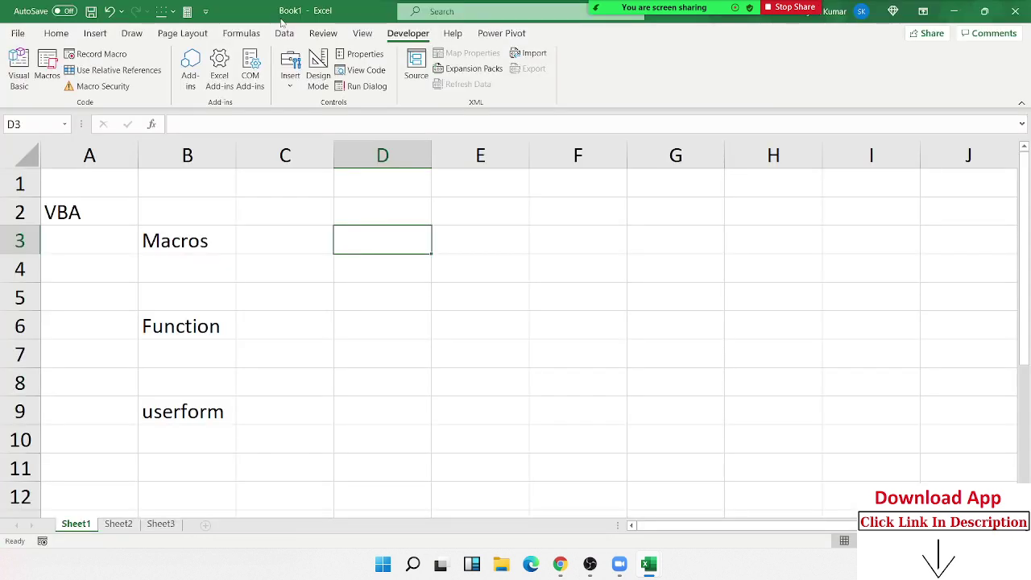
Select H6 and launch Visual Basic, showing Book2's Module1 copy macro
{"action": "left_click", "coordinate": [749, 328]}
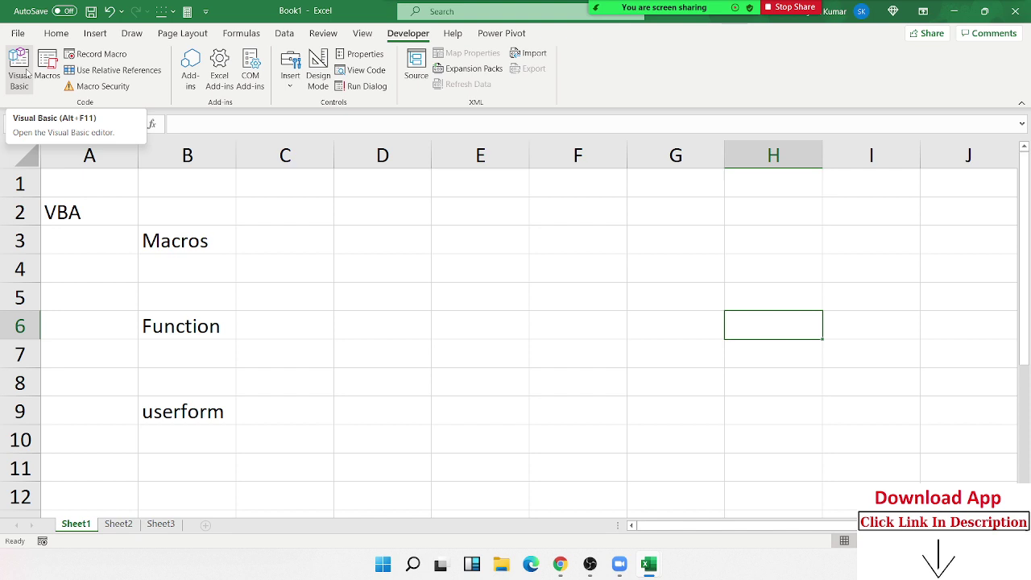
{"action": "left_click", "coordinate": [25, 78]}
{"action": "left_click", "coordinate": [19, 72]}
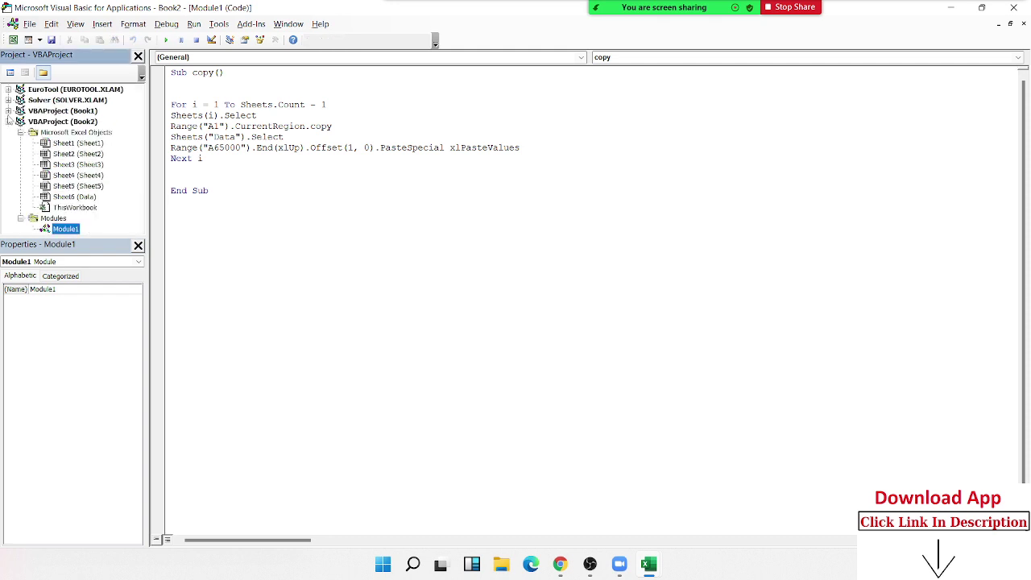
Browse the VBA project tree, expanding Book1 and selecting its Sheet1 and Module1
{"action": "left_click", "coordinate": [8, 112]}
{"action": "left_click", "coordinate": [8, 122]}
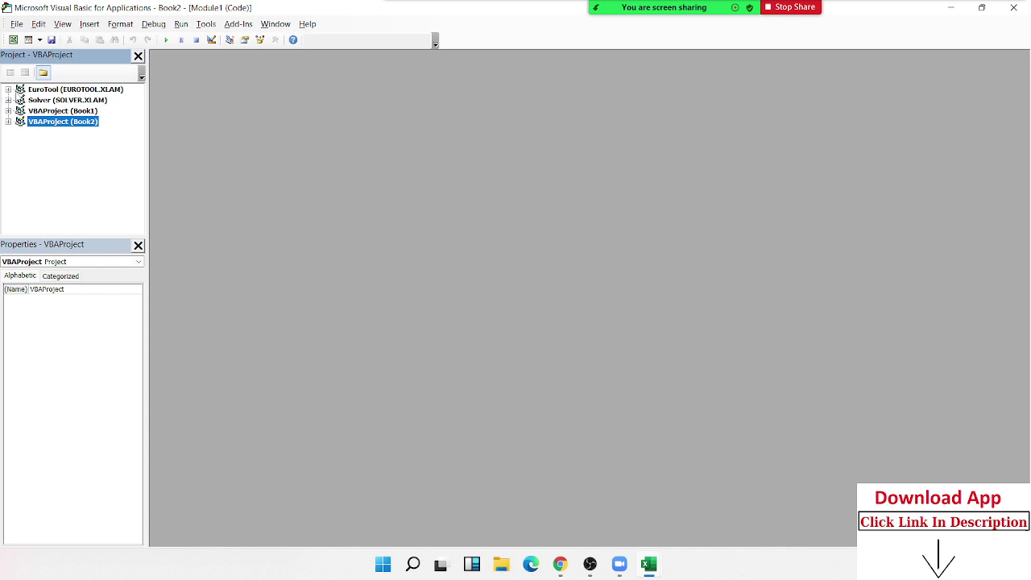
{"action": "left_click", "coordinate": [649, 564]}
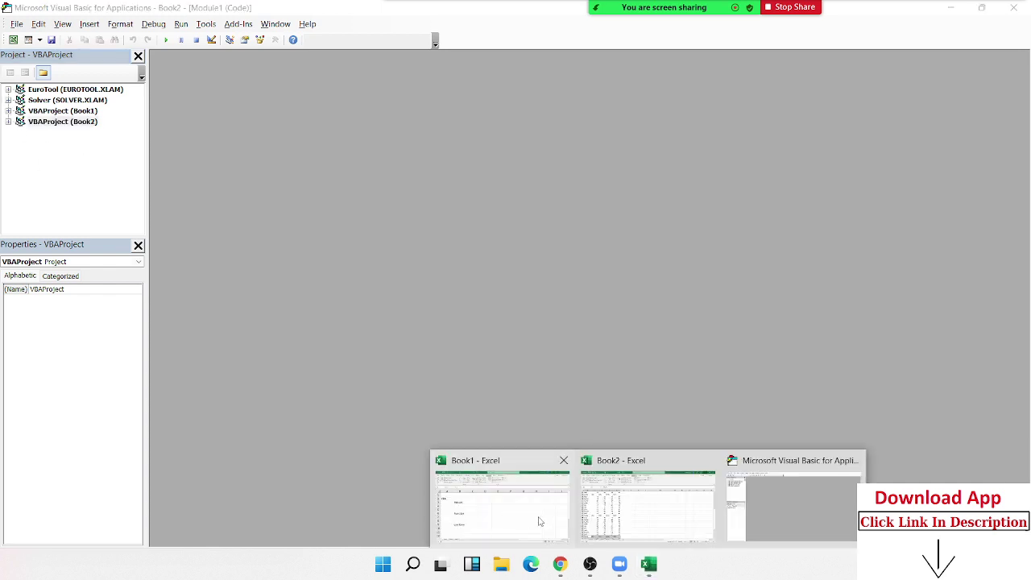
{"action": "left_click", "coordinate": [113, 171]}
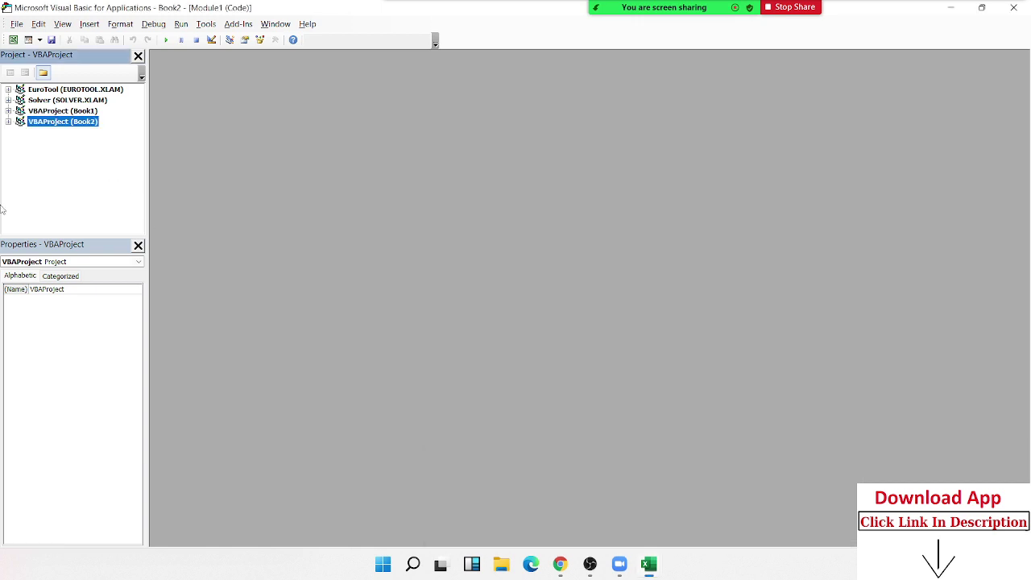
{"action": "left_click", "coordinate": [8, 111]}
{"action": "left_click", "coordinate": [61, 134]}
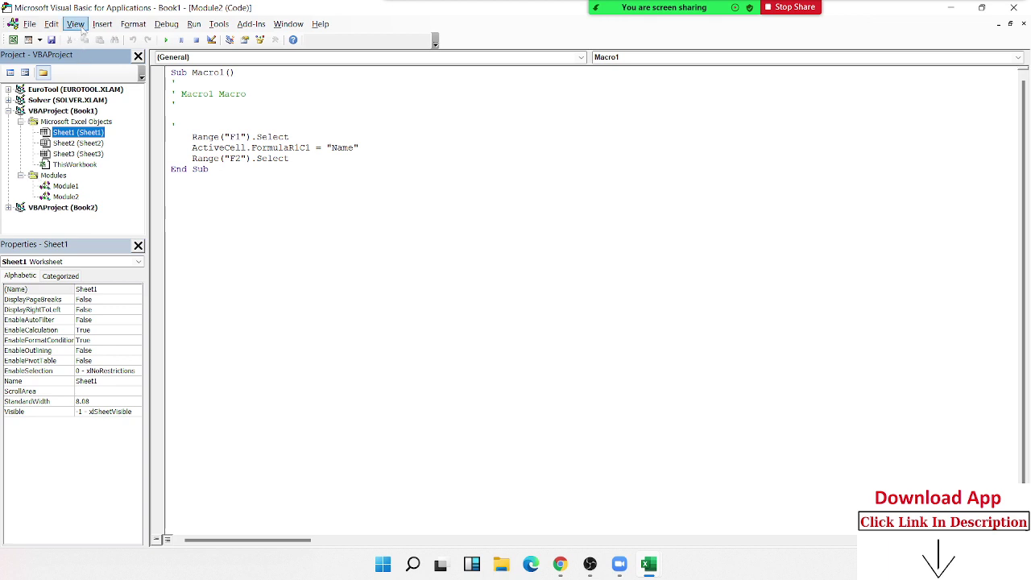
{"action": "left_click", "coordinate": [101, 24]}
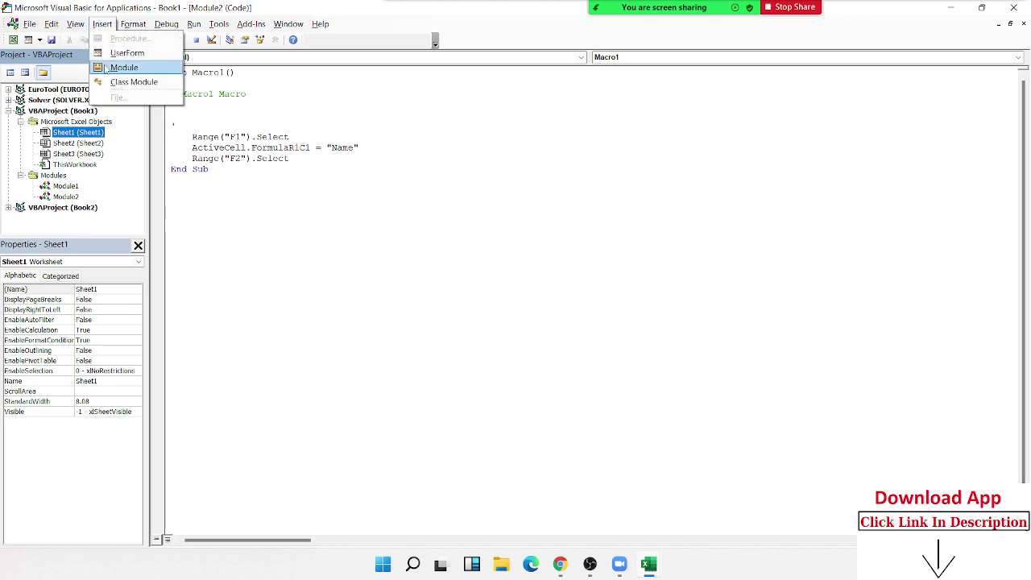
{"action": "left_click", "coordinate": [64, 189]}
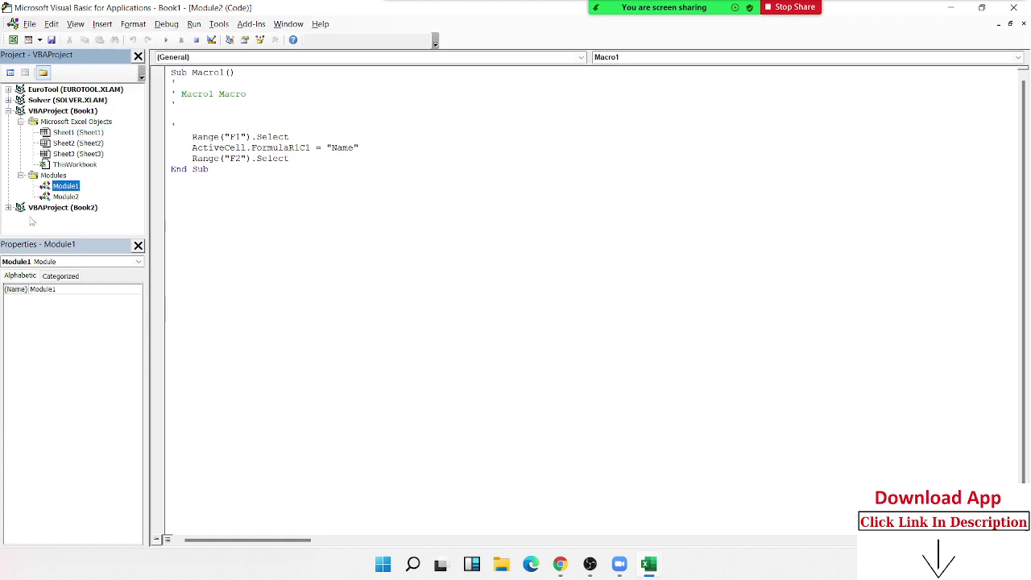
Minimise the VBA editor and open a new blank tab in Chrome
{"action": "left_click", "coordinate": [947, 10]}
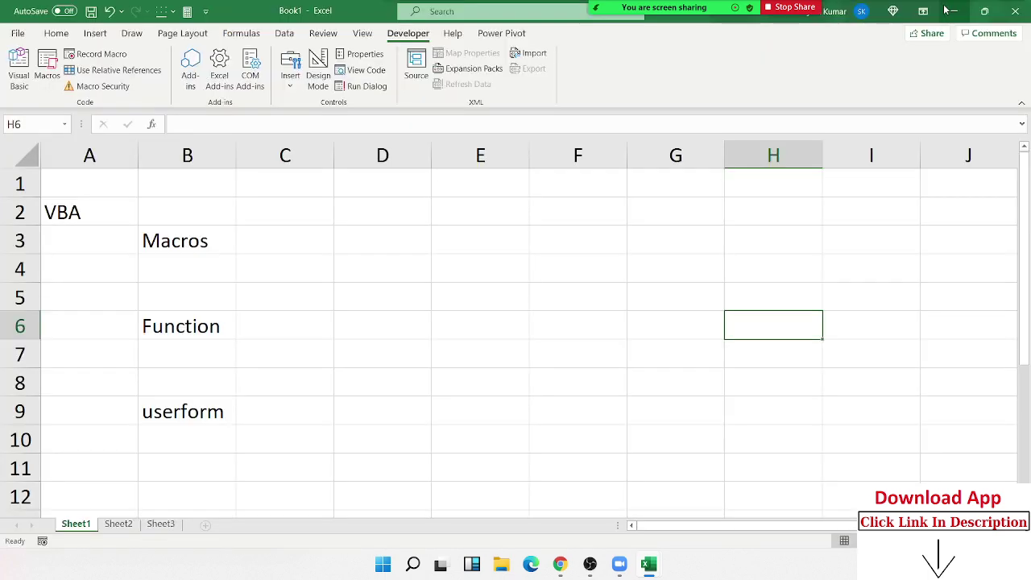
{"action": "left_click", "coordinate": [562, 564]}
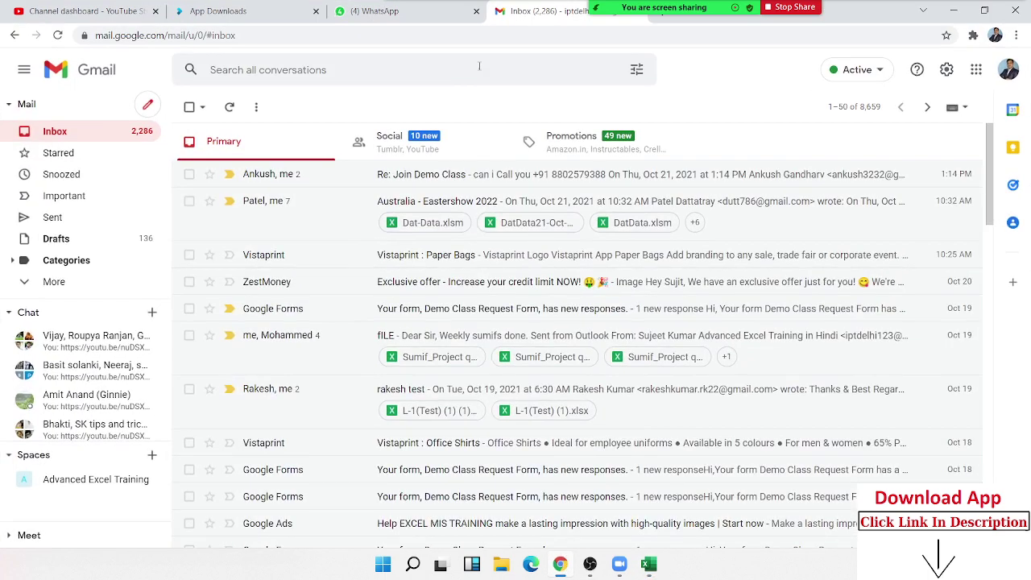
{"action": "left_click", "coordinate": [602, 10]}
{"action": "left_click", "coordinate": [647, 13]}
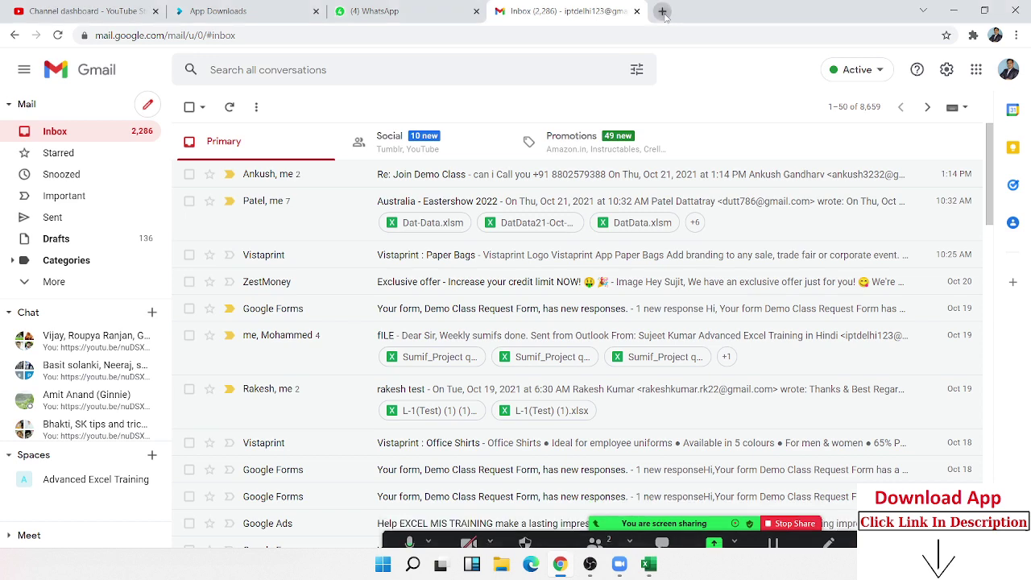
Load excel-vba.com from the address bar and reload the page
{"action": "type", "text": "ex"}
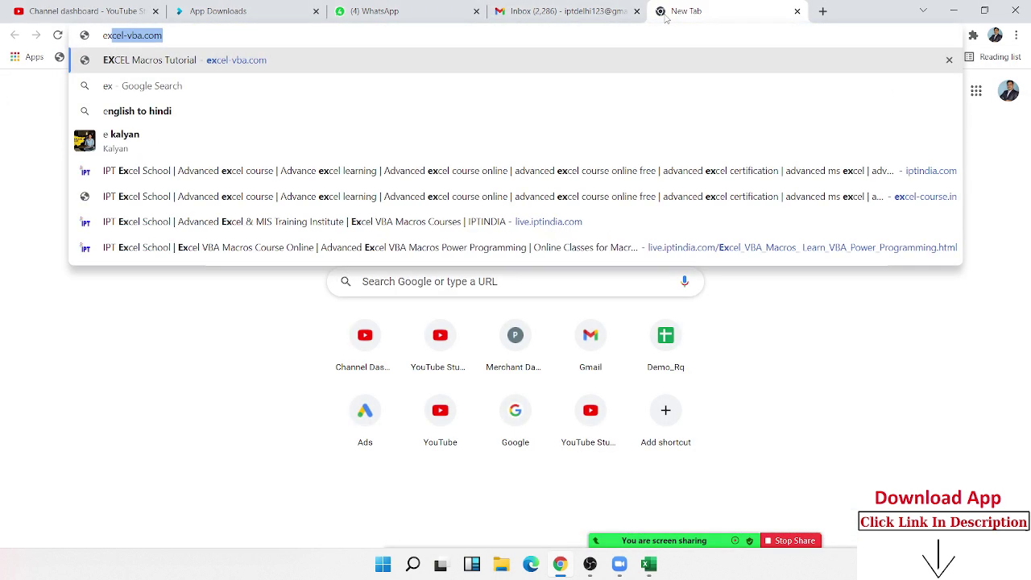
{"action": "type", "text": "ce"}
{"action": "key", "text": "Return"}
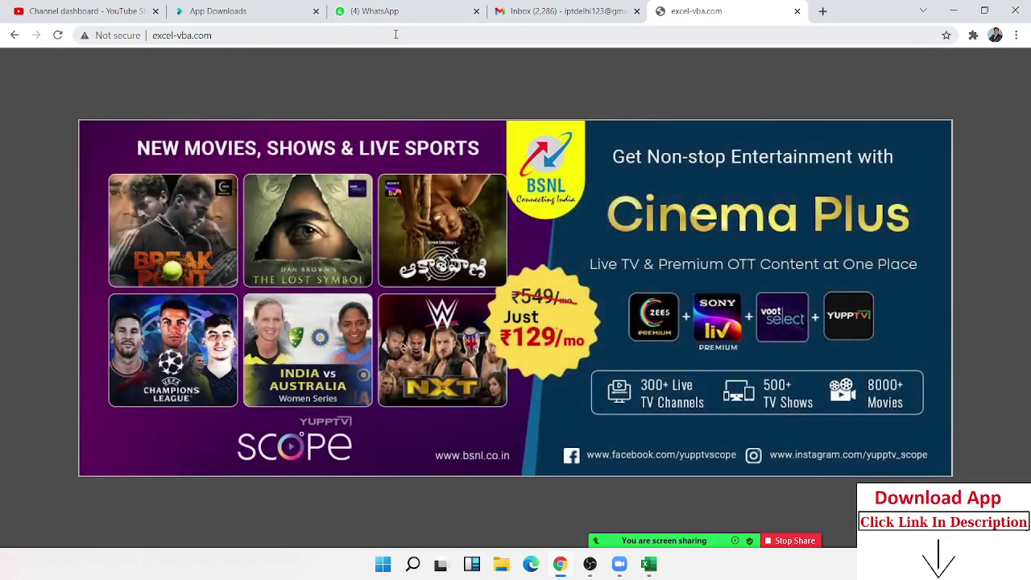
{"action": "left_click", "coordinate": [396, 35]}
{"action": "key", "text": "Return"}
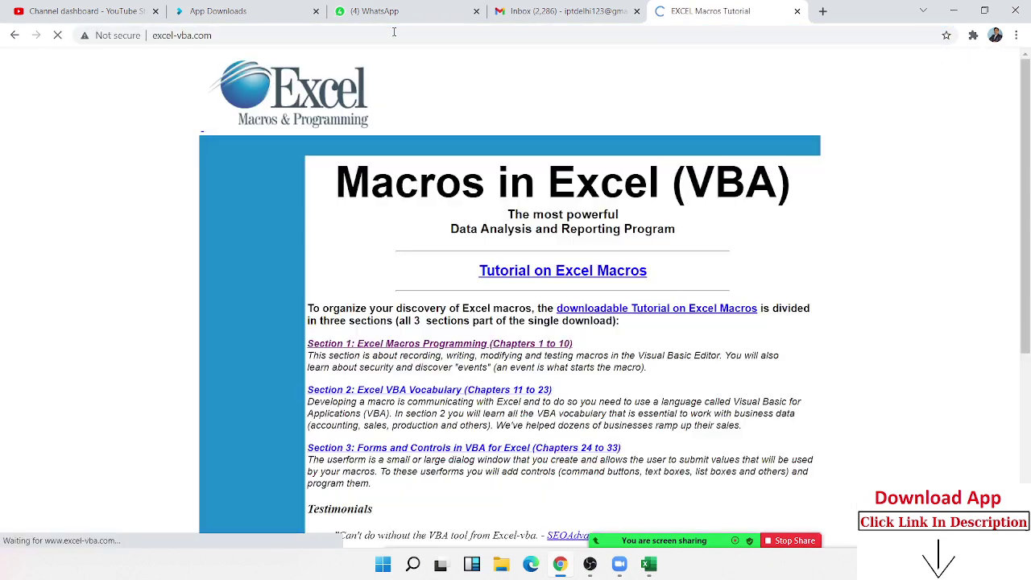
Check the WhatsApp group chat, then return to the tutorial page and scroll to its sections
{"action": "left_click", "coordinate": [391, 11]}
{"action": "left_click", "coordinate": [217, 209]}
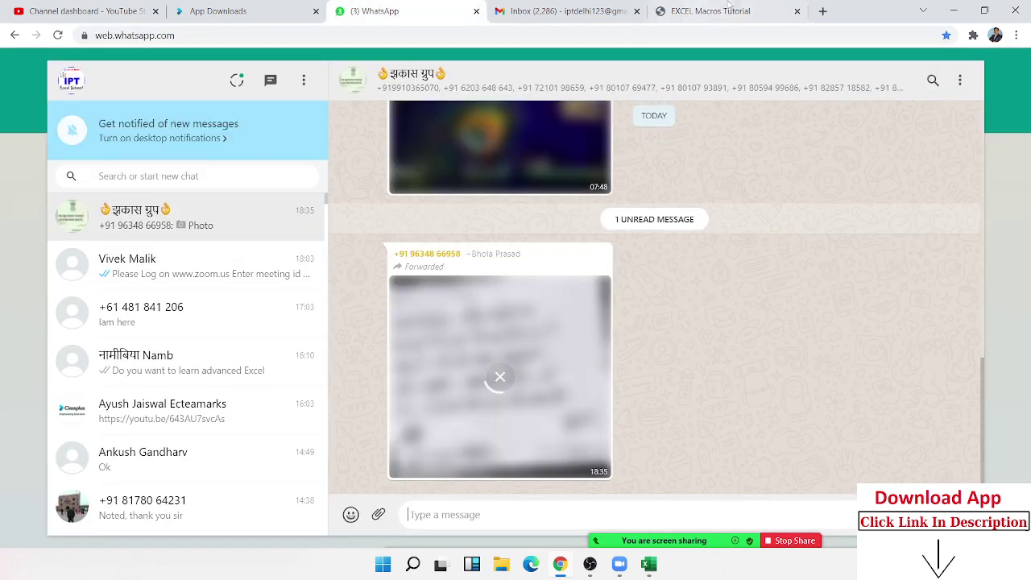
{"action": "left_click", "coordinate": [719, 24]}
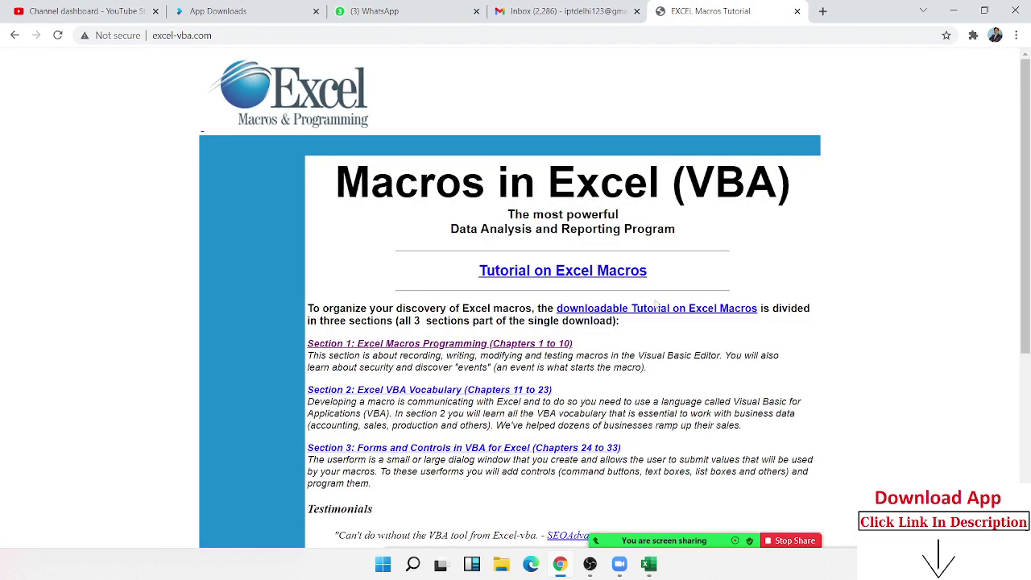
{"action": "scroll", "coordinate": [658, 339], "scroll_direction": "down", "scroll_amount": 3}
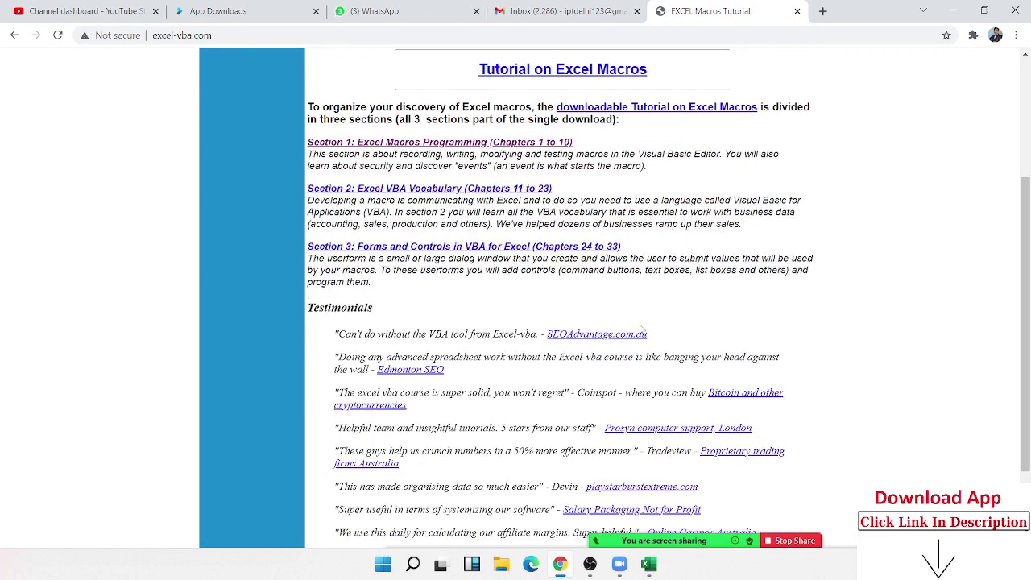
{"action": "left_click", "coordinate": [280, 36]}
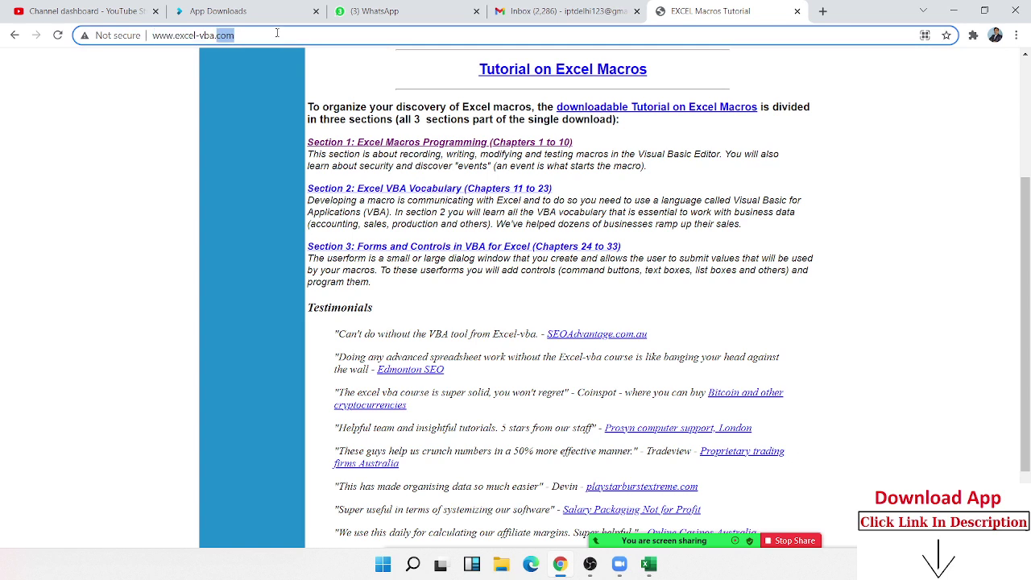
{"action": "double_click", "coordinate": [278, 33]}
{"action": "left_click_drag", "start_coordinate": [279, 32], "coordinate": [156, 26]}
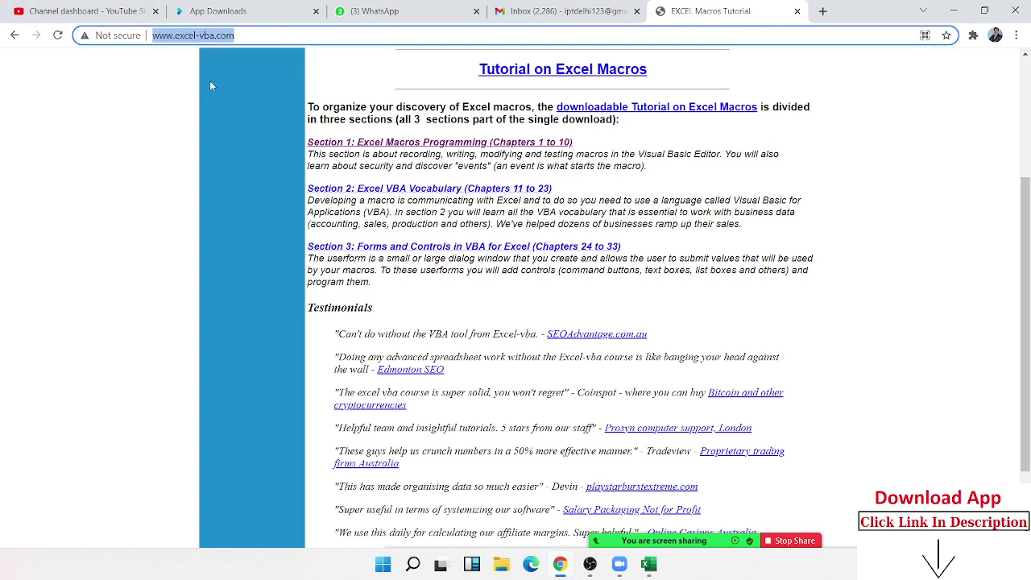
{"action": "left_click", "coordinate": [411, 296]}
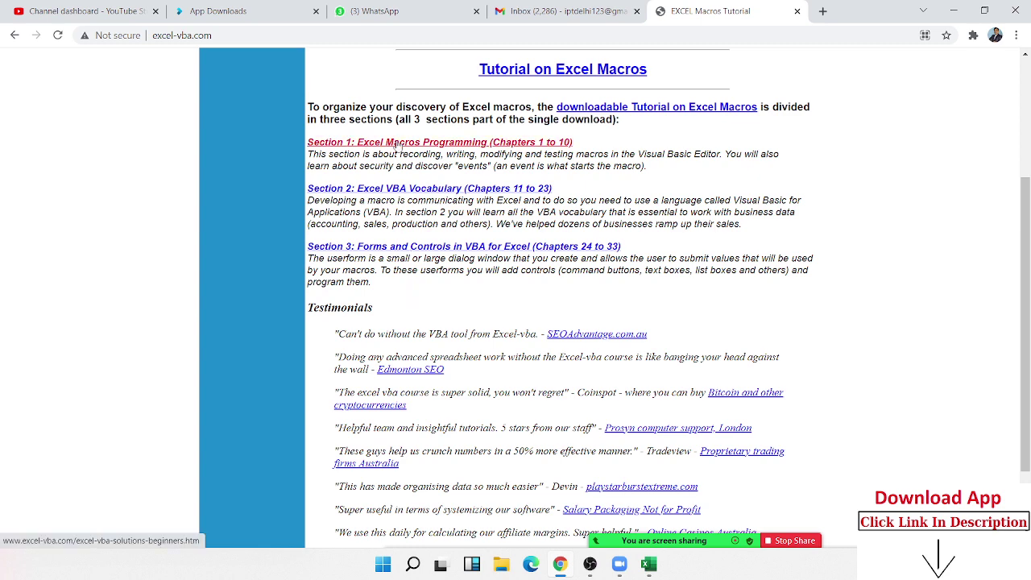
Open the Section 1: Excel Macros Programming lesson and scroll through it
{"action": "left_click", "coordinate": [397, 147]}
{"action": "scroll", "coordinate": [703, 376], "scroll_direction": "down", "scroll_amount": 2}
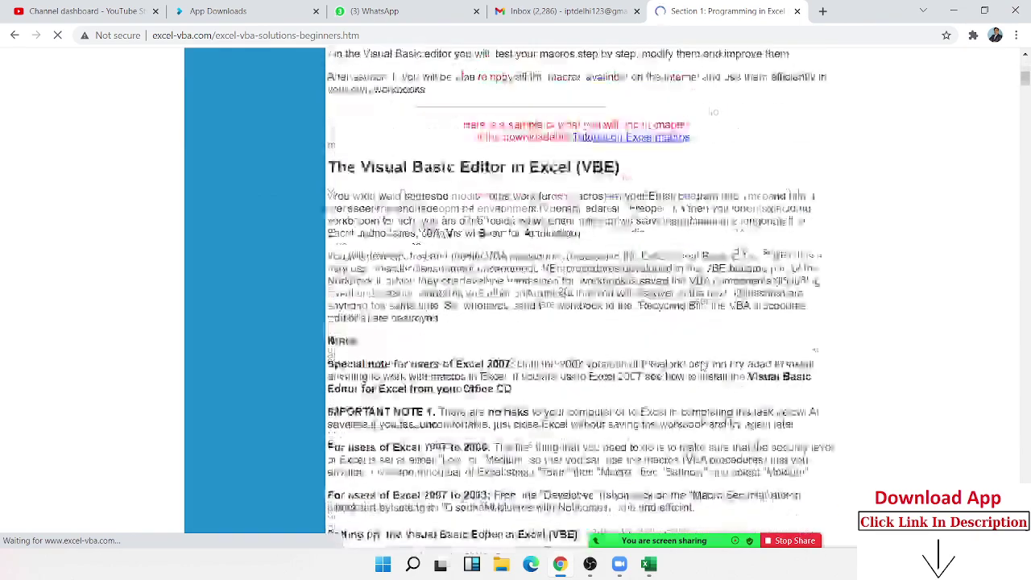
{"action": "scroll", "coordinate": [702, 370], "scroll_direction": "down", "scroll_amount": 3}
{"action": "scroll", "coordinate": [700, 367], "scroll_direction": "down", "scroll_amount": 4}
{"action": "scroll", "coordinate": [700, 363], "scroll_direction": "down", "scroll_amount": 5}
{"action": "scroll", "coordinate": [699, 362], "scroll_direction": "down", "scroll_amount": 3}
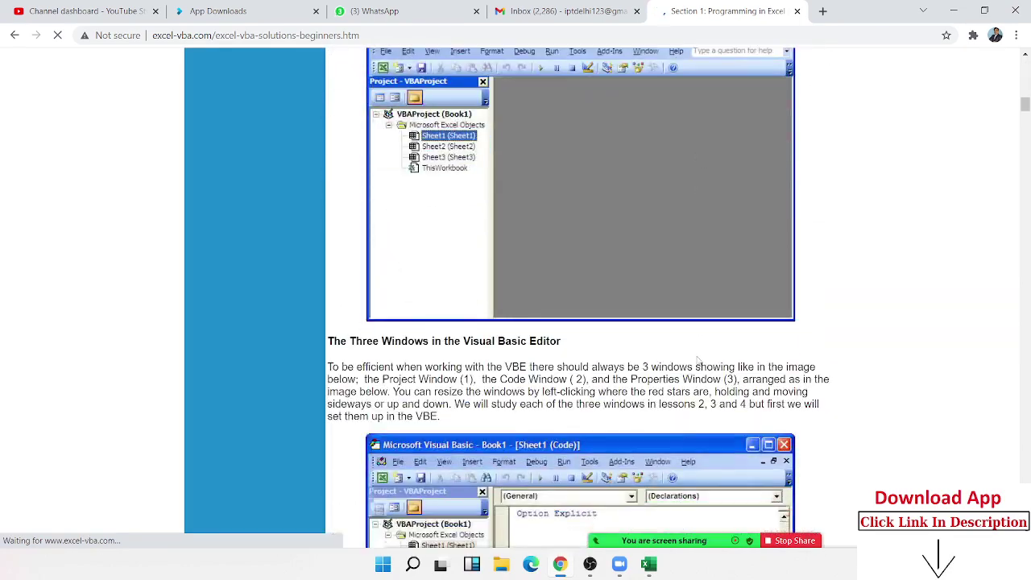
{"action": "scroll", "coordinate": [698, 360], "scroll_direction": "down", "scroll_amount": 3}
{"action": "scroll", "coordinate": [696, 359], "scroll_direction": "down", "scroll_amount": 1}
{"action": "scroll", "coordinate": [695, 356], "scroll_direction": "down", "scroll_amount": 2}
{"action": "scroll", "coordinate": [691, 364], "scroll_direction": "down", "scroll_amount": 4}
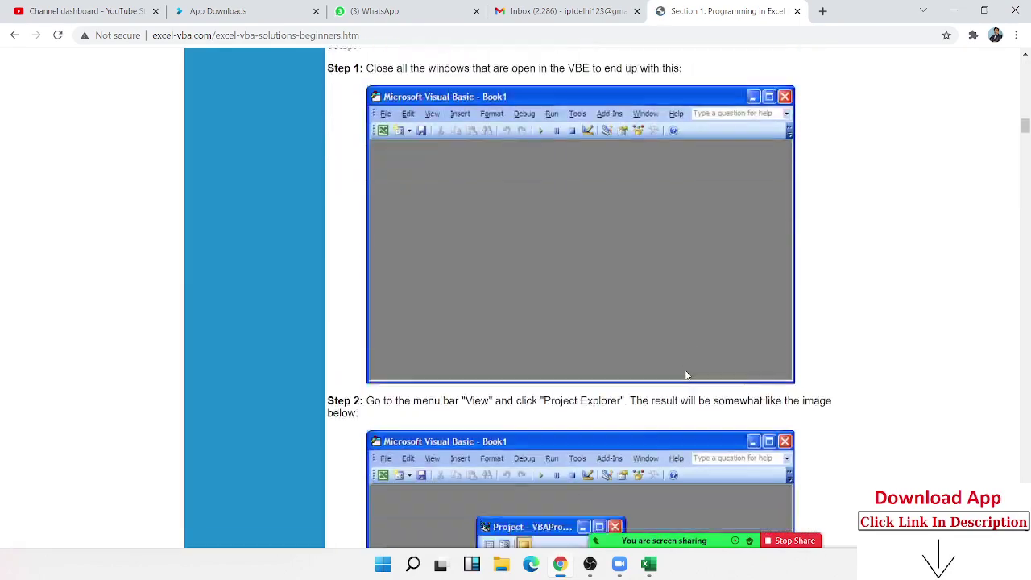
{"action": "scroll", "coordinate": [686, 371], "scroll_direction": "down", "scroll_amount": 4}
{"action": "scroll", "coordinate": [686, 369], "scroll_direction": "down", "scroll_amount": 3}
{"action": "scroll", "coordinate": [687, 372], "scroll_direction": "down", "scroll_amount": 3}
{"action": "scroll", "coordinate": [687, 373], "scroll_direction": "down", "scroll_amount": 5}
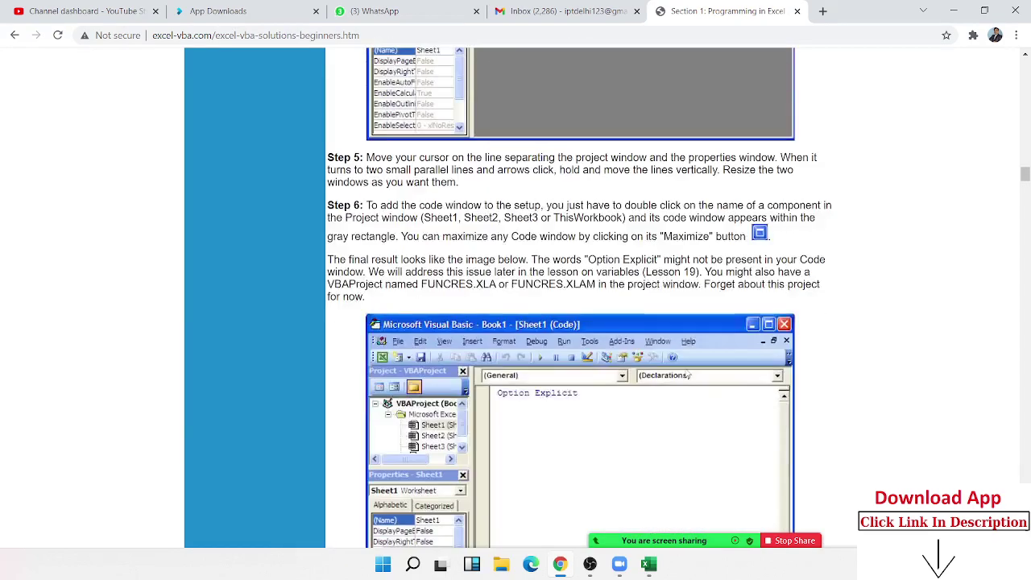
{"action": "scroll", "coordinate": [628, 339], "scroll_direction": "down", "scroll_amount": 4}
{"action": "scroll", "coordinate": [567, 295], "scroll_direction": "up", "scroll_amount": 4}
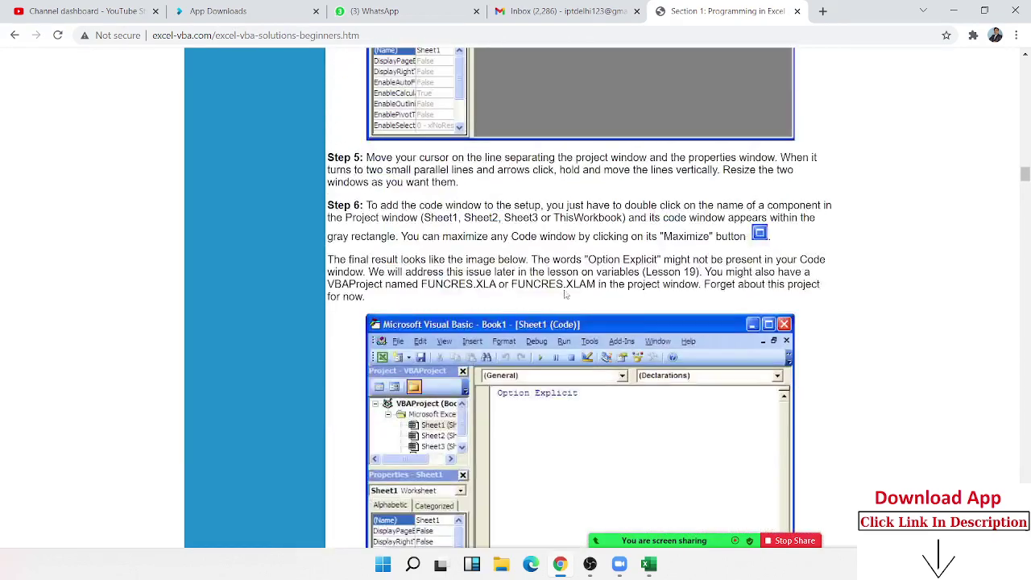
{"action": "left_click", "coordinate": [153, 35]}
{"action": "left_click", "coordinate": [208, 36]}
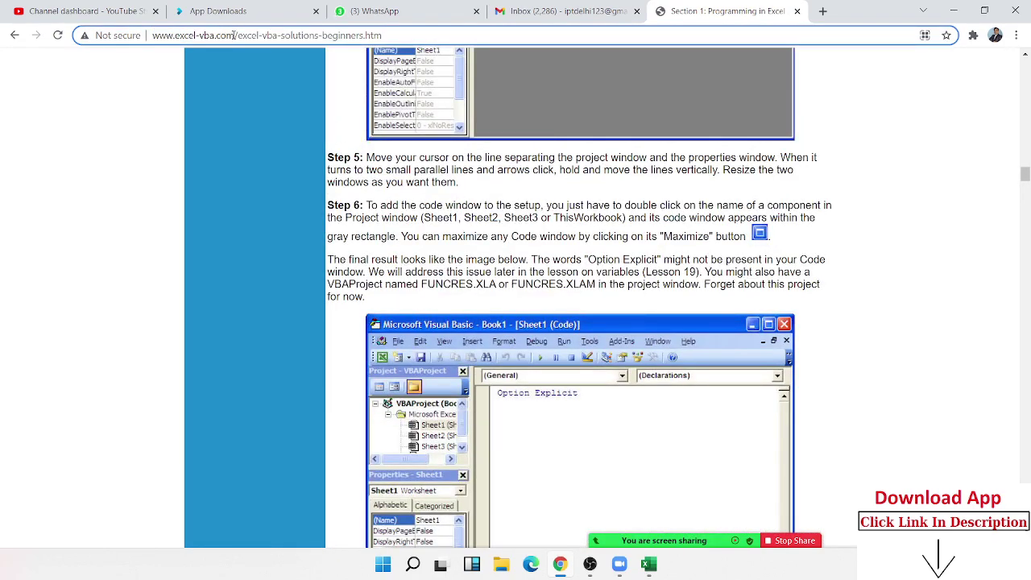
{"action": "left_click_drag", "start_coordinate": [236, 35], "coordinate": [152, 35]}
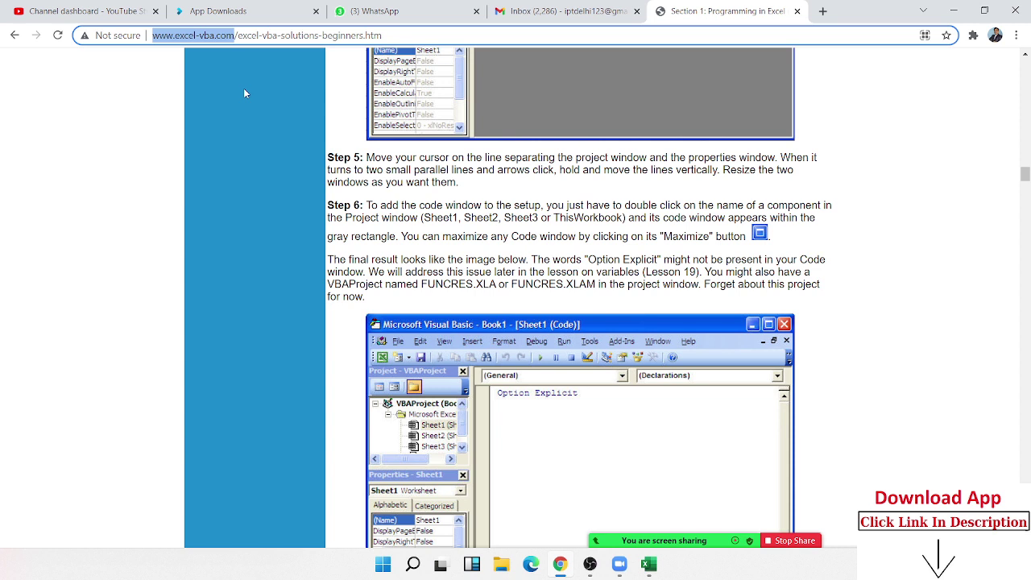
{"action": "left_click", "coordinate": [378, 13]}
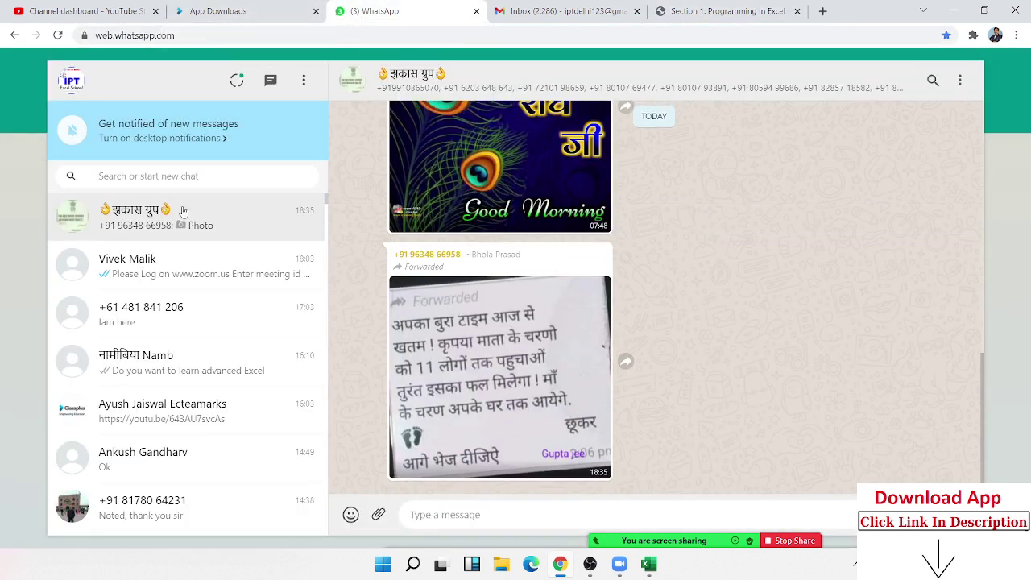
{"action": "left_click", "coordinate": [150, 274]}
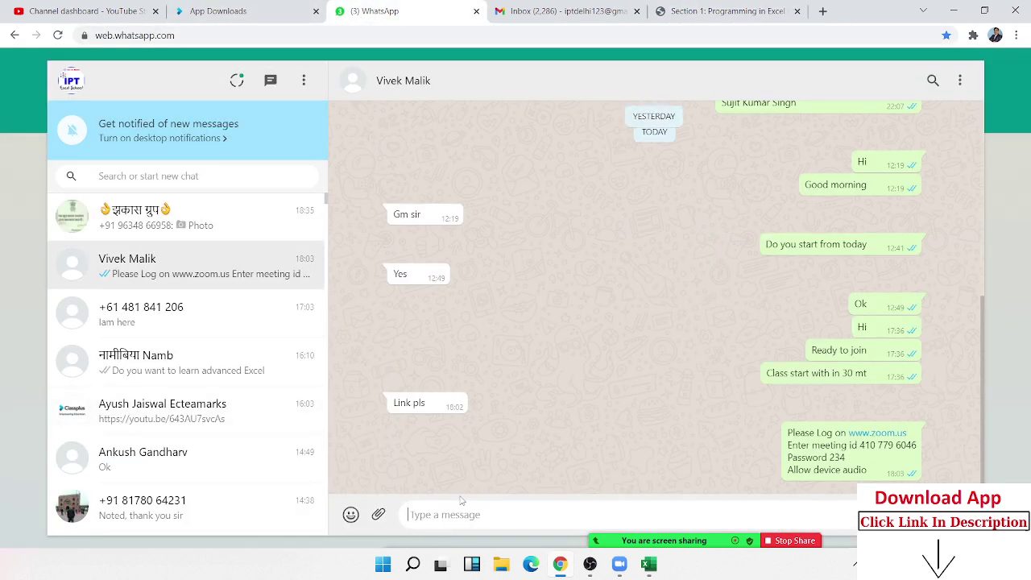
{"action": "type", "text": "http://www.excel-vba.com/"}
{"action": "key", "text": "Return"}
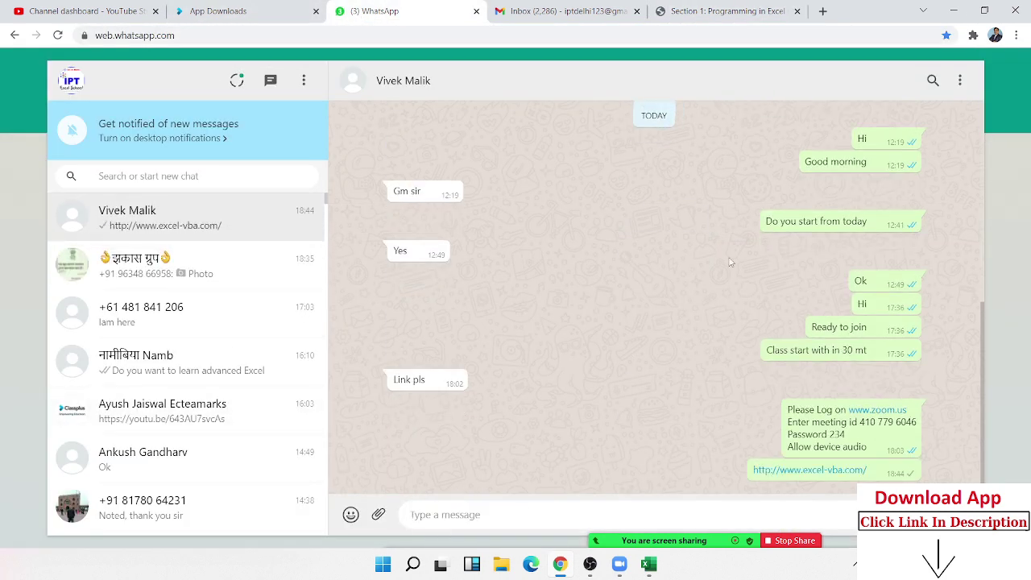
{"action": "left_click", "coordinate": [954, 11]}
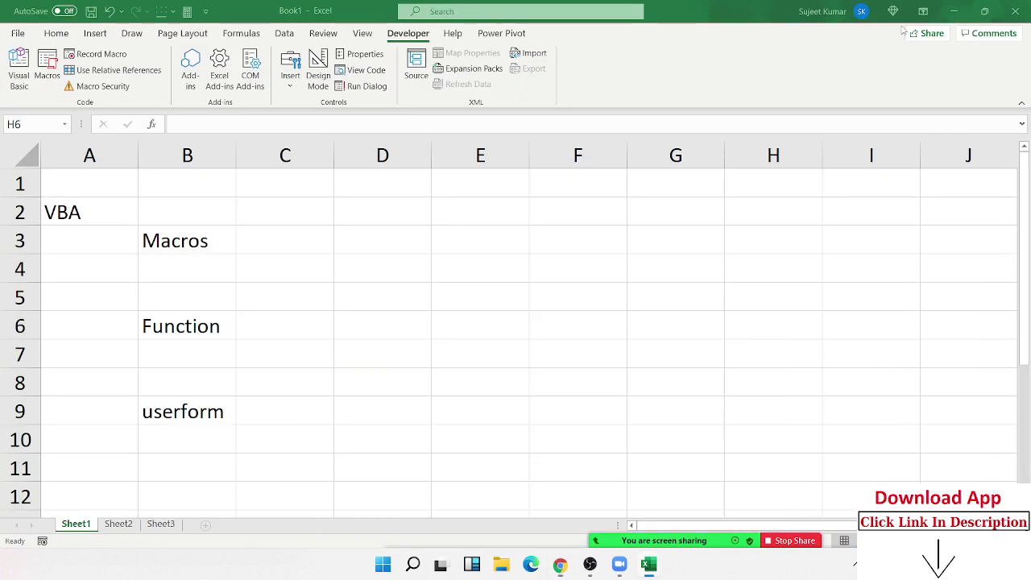